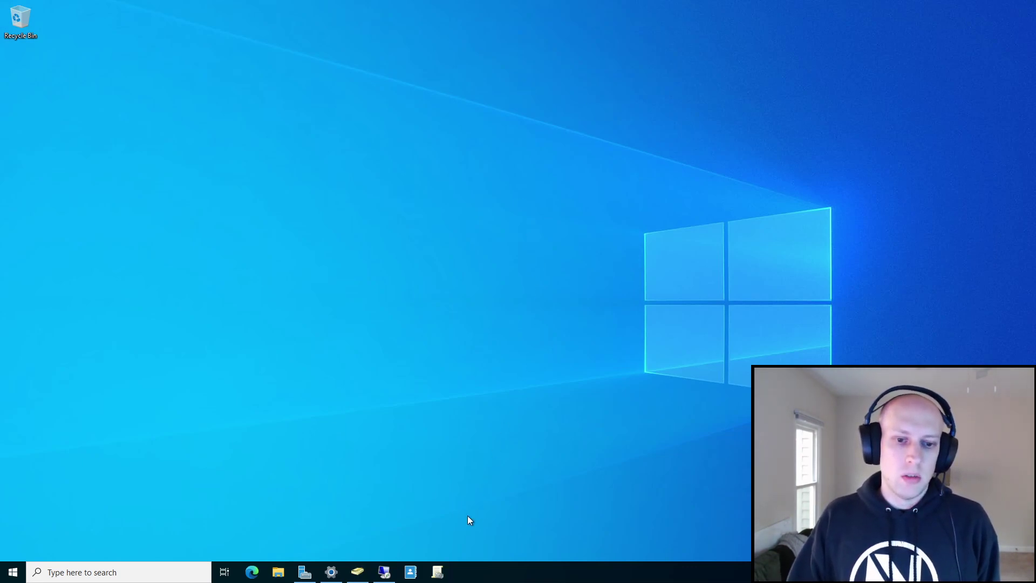
# - Bring up Active Directory Administrative Center and reposition its window
pyautogui.click(411, 572)
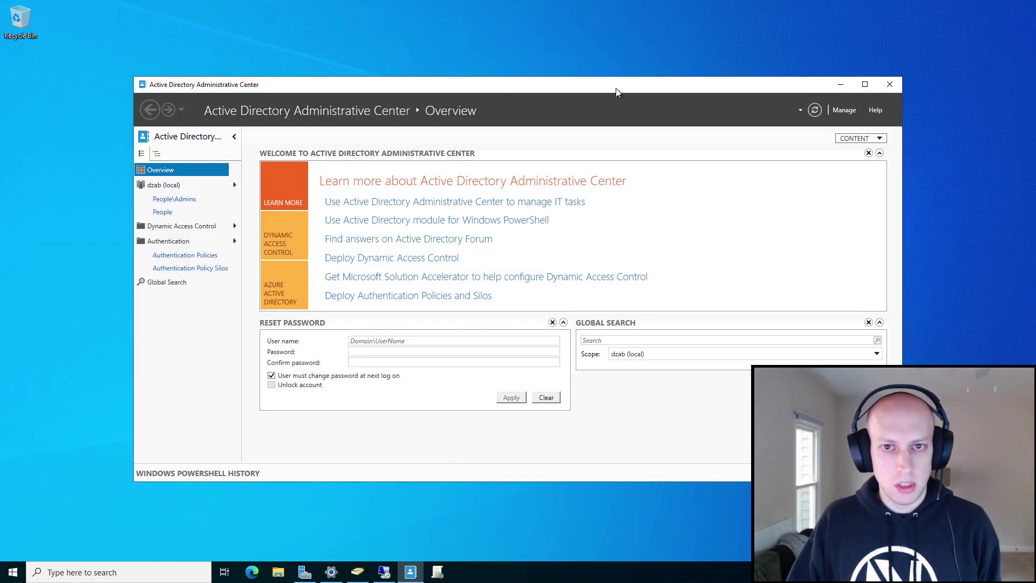
pyautogui.moveTo(616, 89); pyautogui.dragTo(611, 45)
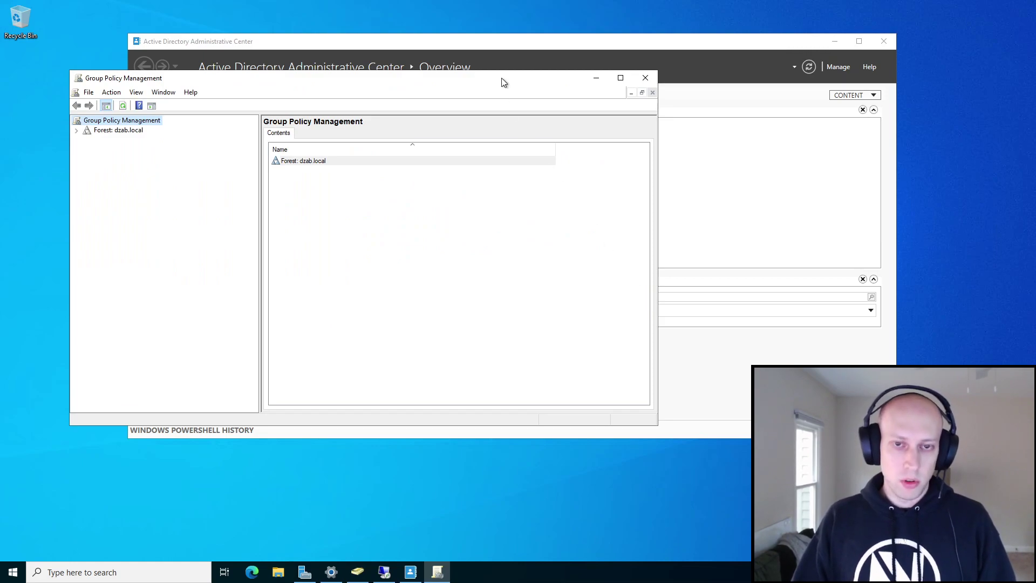
# - Expand the dzab.local forest and domain down to the Domain Controllers container
pyautogui.moveTo(502, 81); pyautogui.dragTo(524, 46)
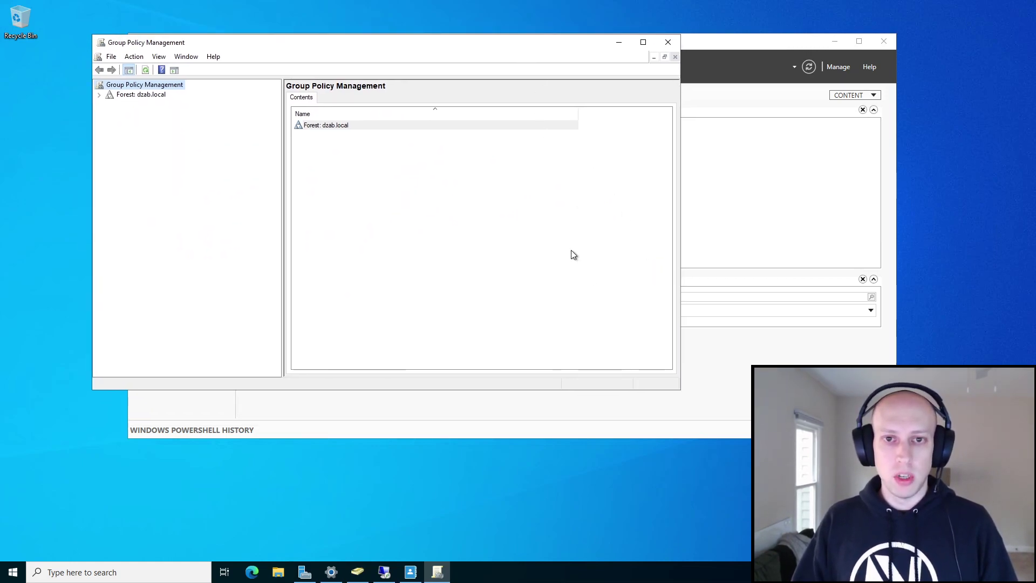
pyautogui.click(99, 95)
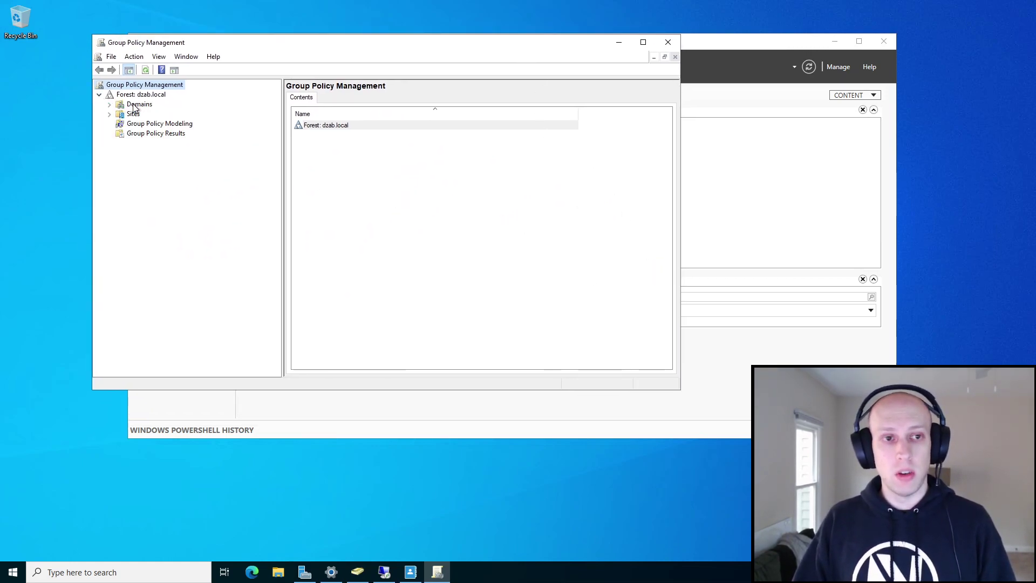
pyautogui.click(109, 105)
pyautogui.click(120, 114)
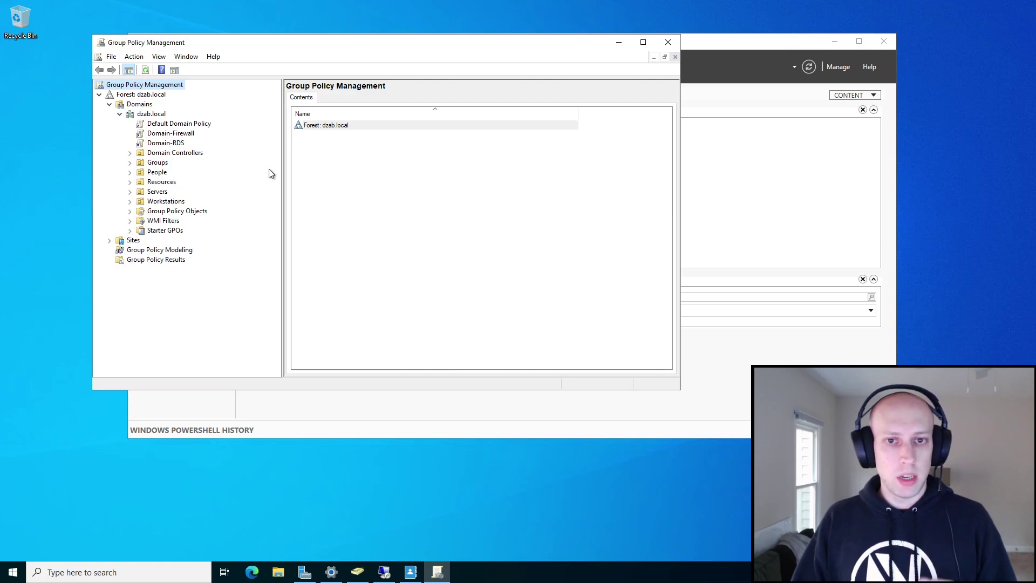
pyautogui.click(130, 154)
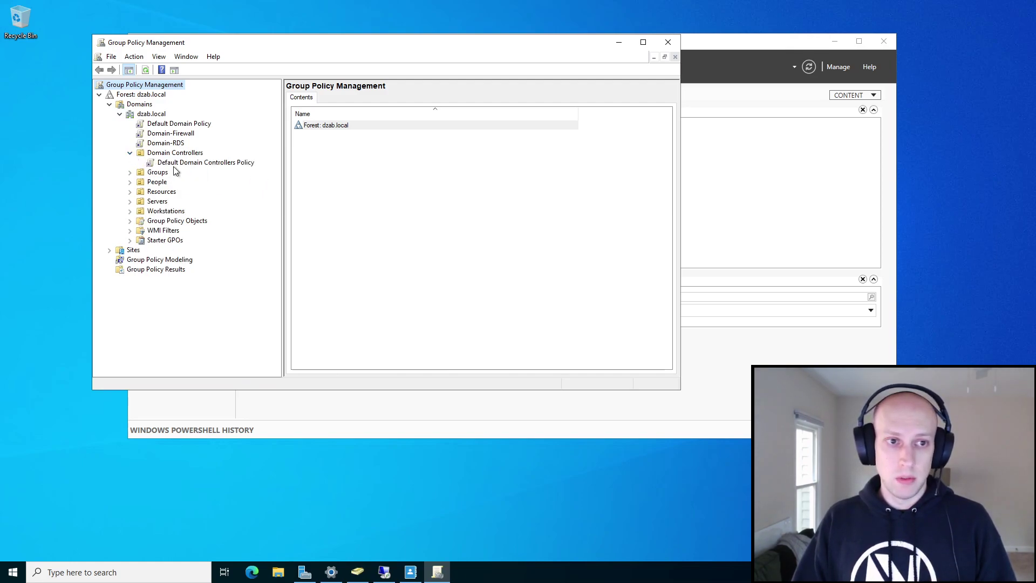
# - Open the Default Domain Controllers Policy for editing in an enlarged editor window
pyautogui.click(178, 163)
pyautogui.click(464, 241)
pyautogui.rightClick(205, 162)
pyautogui.click(229, 169)
pyautogui.moveTo(389, 53); pyautogui.dragTo(491, 49)
pyautogui.moveTo(591, 354); pyautogui.dragTo(810, 480)
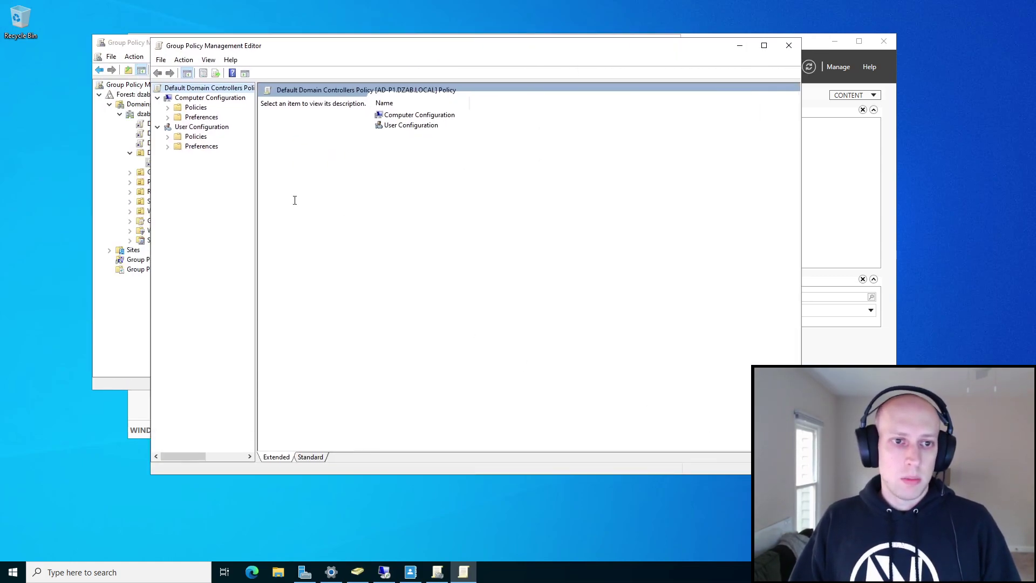
# - Navigate to Computer Configuration > Policies > Administrative Templates > System > KDC
pyautogui.moveTo(255, 201); pyautogui.dragTo(351, 210)
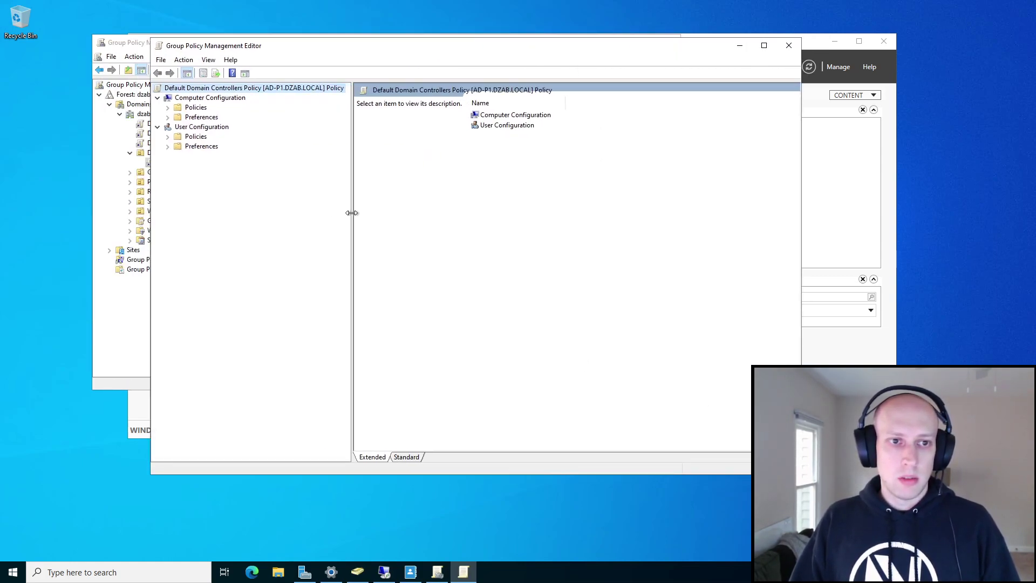
pyautogui.click(168, 107)
pyautogui.click(178, 136)
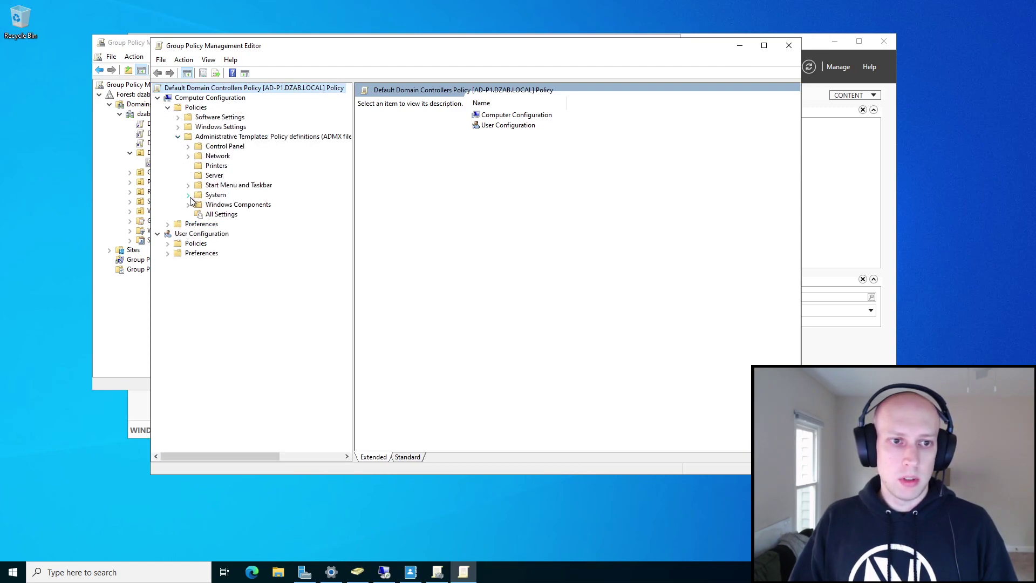
pyautogui.click(188, 194)
pyautogui.click(222, 303)
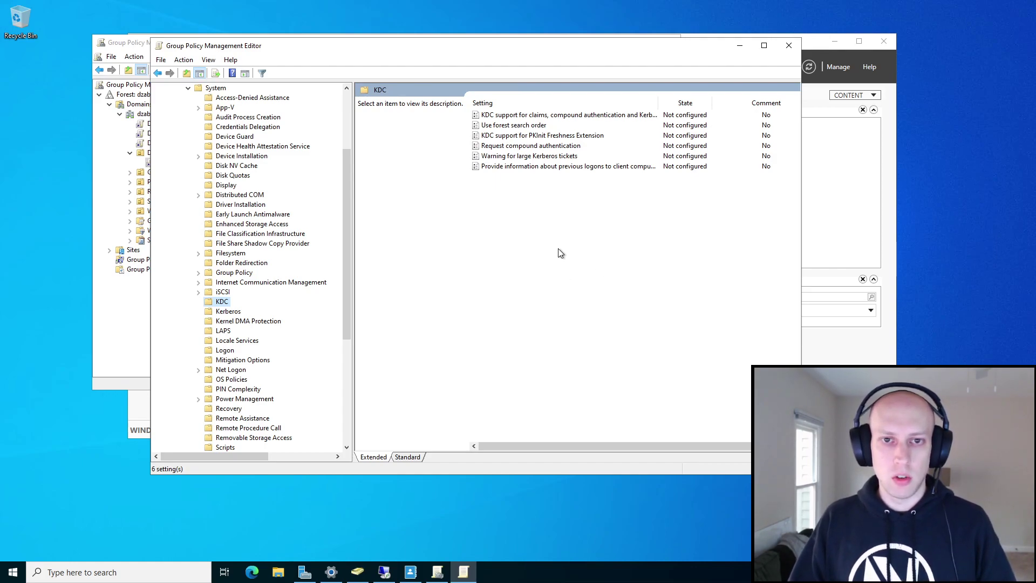
# - Enable the KDC claims, compound authentication and armoring setting with 'Always provide claims'
pyautogui.doubleClick(549, 116)
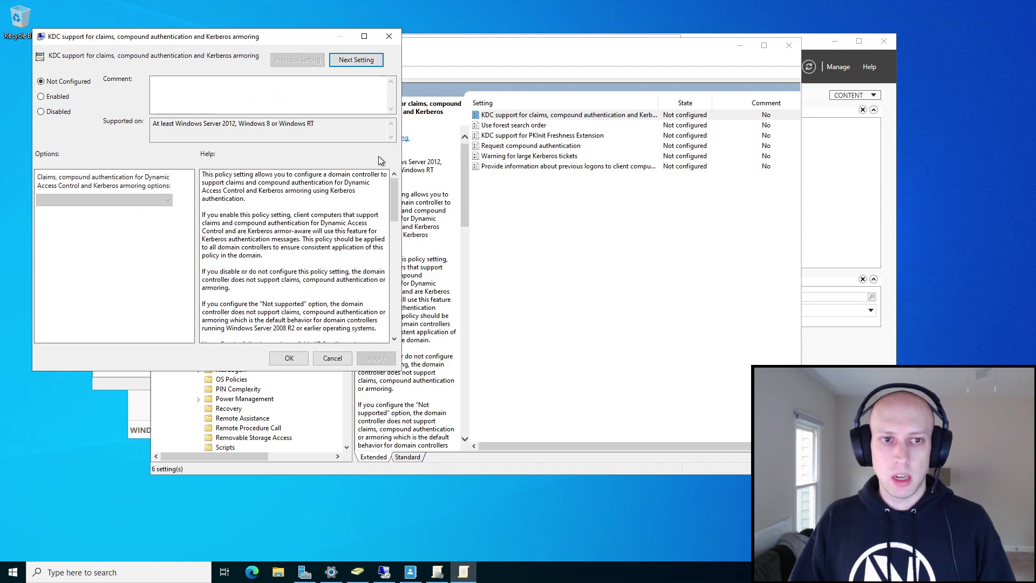
pyautogui.moveTo(277, 41); pyautogui.dragTo(502, 76)
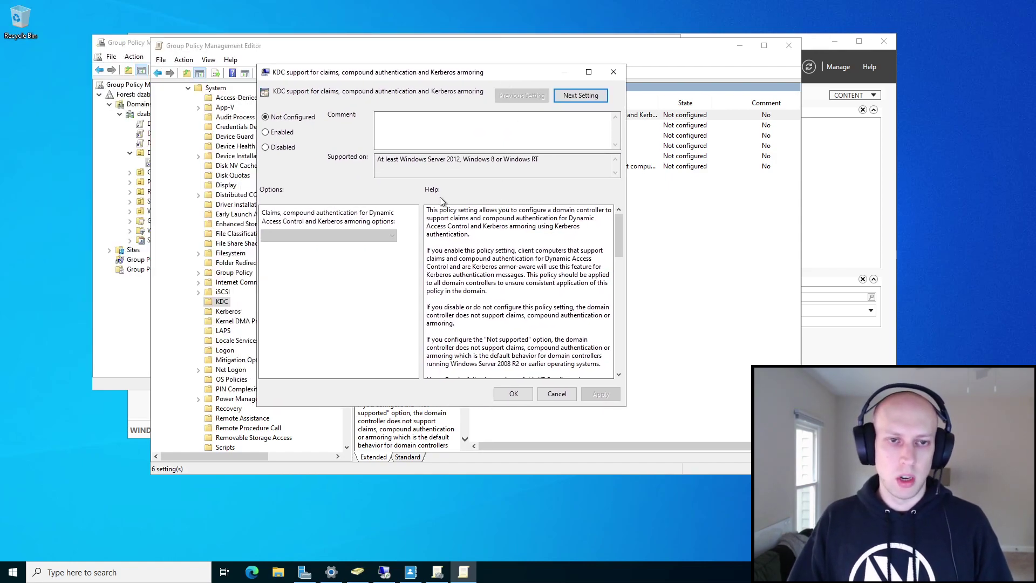
pyautogui.click(266, 132)
pyautogui.click(329, 236)
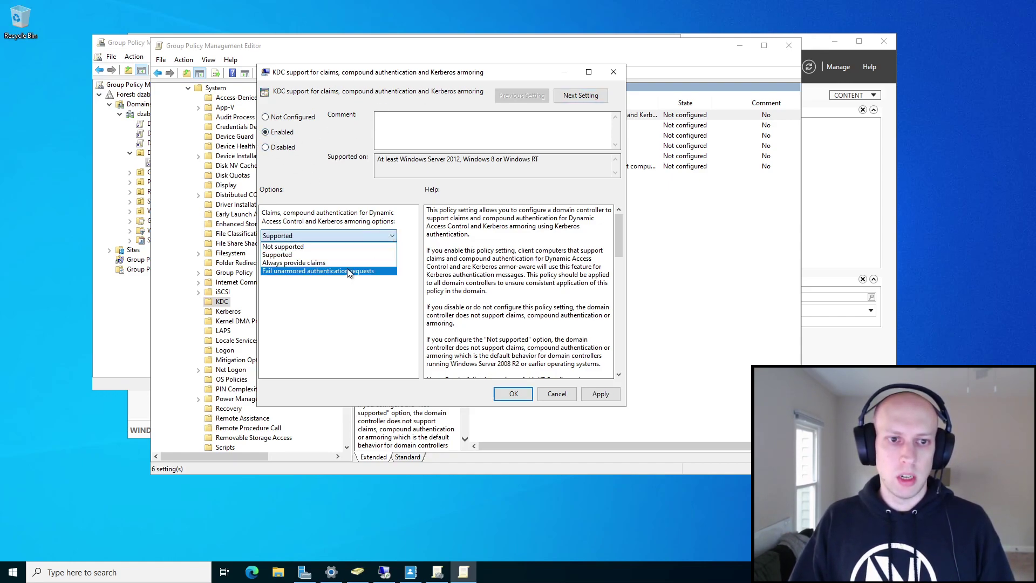
pyautogui.click(301, 264)
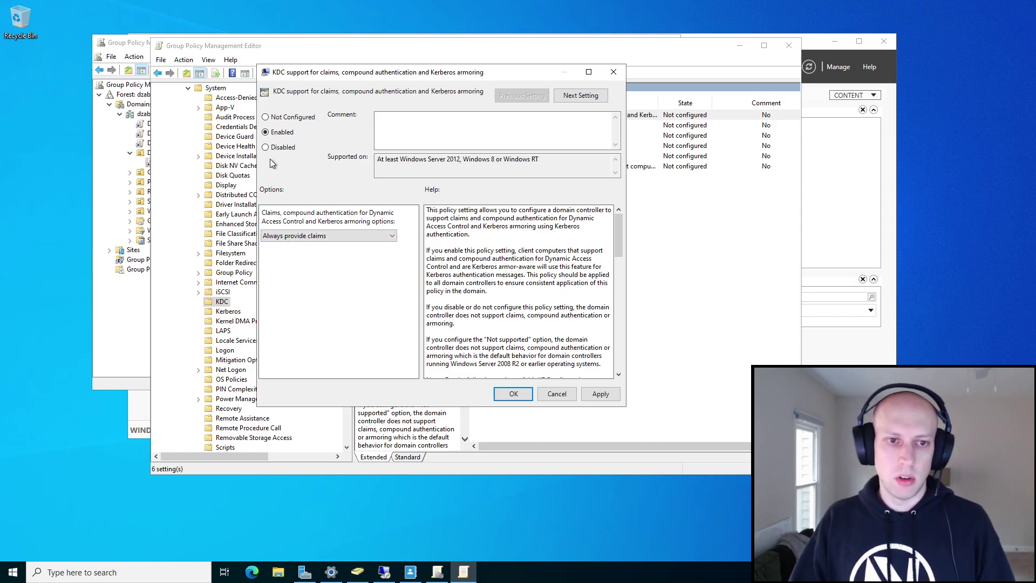
pyautogui.click(600, 394)
pyautogui.click(514, 394)
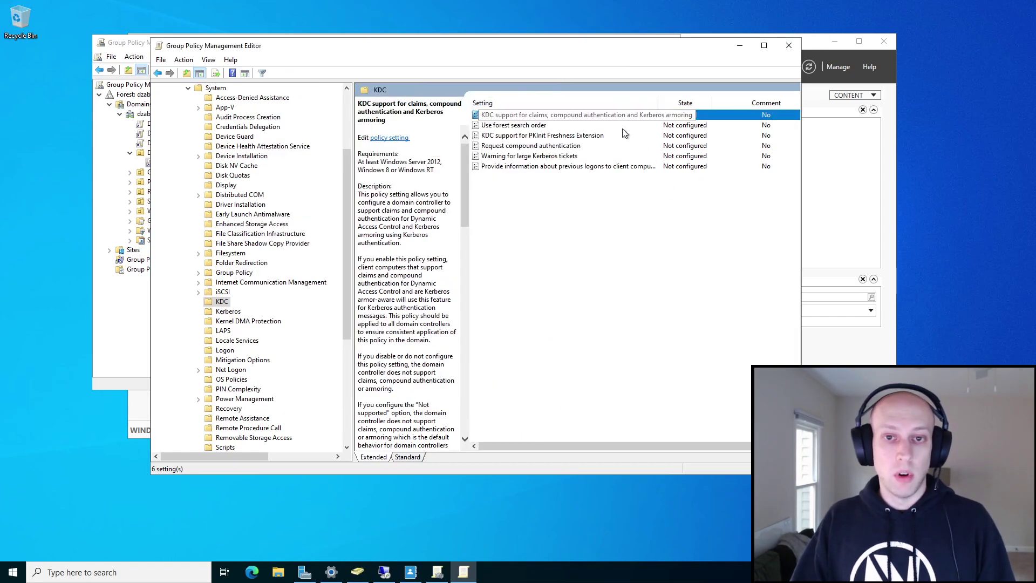
# - Switch to editing the Default Domain Policy and expand its computer Policies folder
pyautogui.click(789, 46)
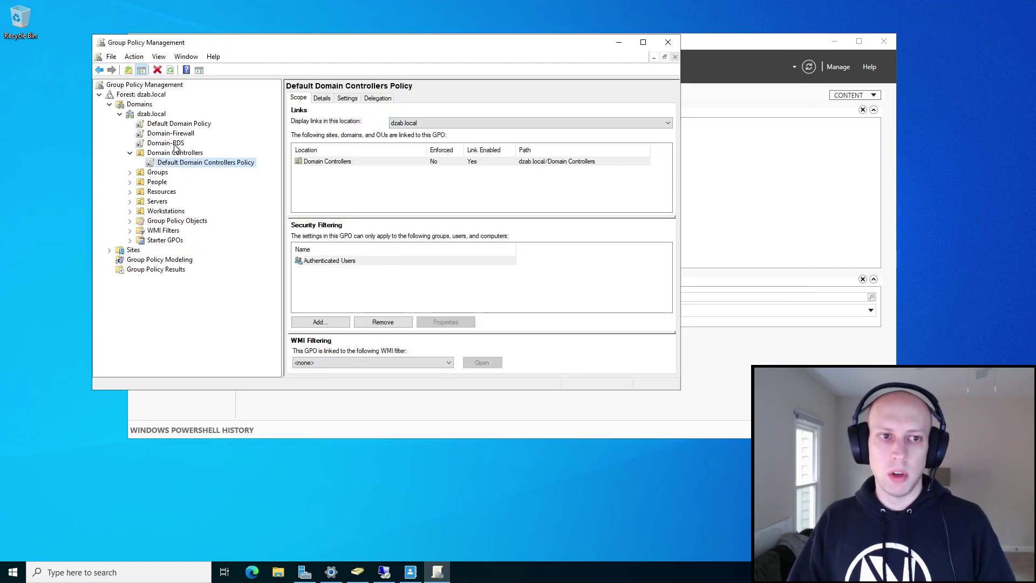
pyautogui.click(179, 124)
pyautogui.click(463, 240)
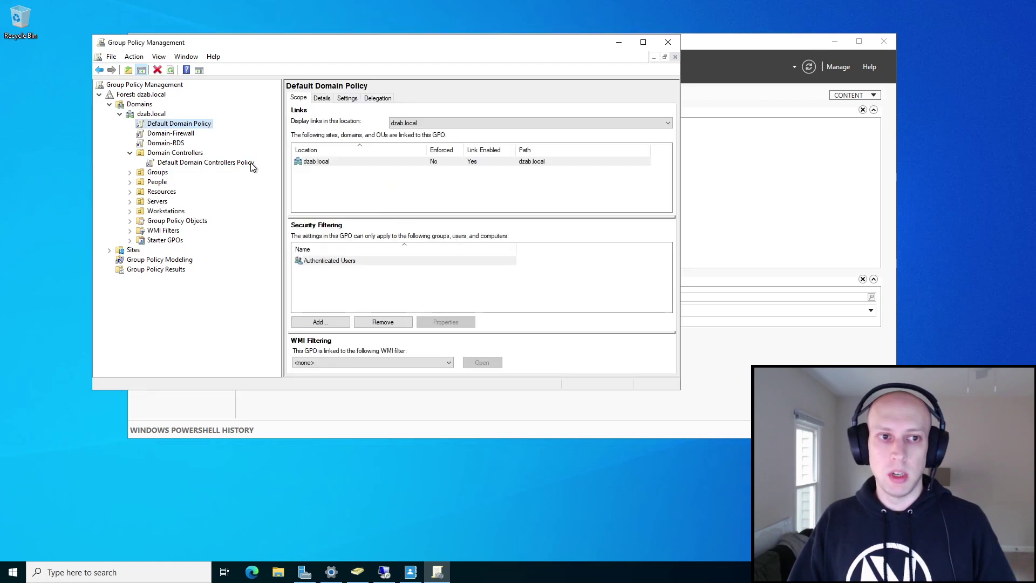
pyautogui.rightClick(197, 129)
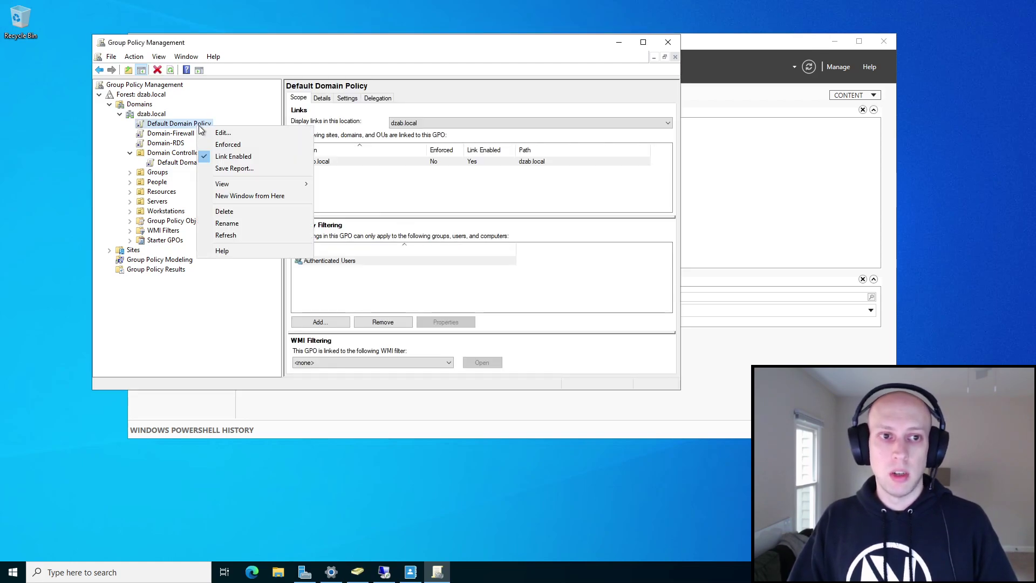
pyautogui.click(232, 134)
pyautogui.moveTo(325, 54); pyautogui.dragTo(577, 49)
pyautogui.moveTo(726, 347); pyautogui.dragTo(903, 463)
pyautogui.click(319, 109)
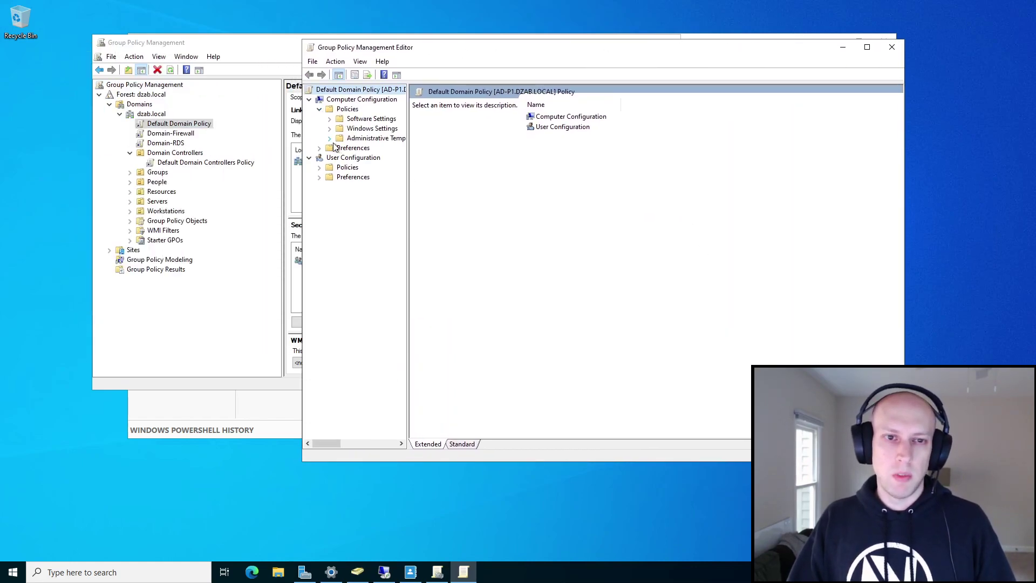
# - Navigate to Administrative Templates > System > Kerberos in the Default Domain Policy
pyautogui.click(329, 139)
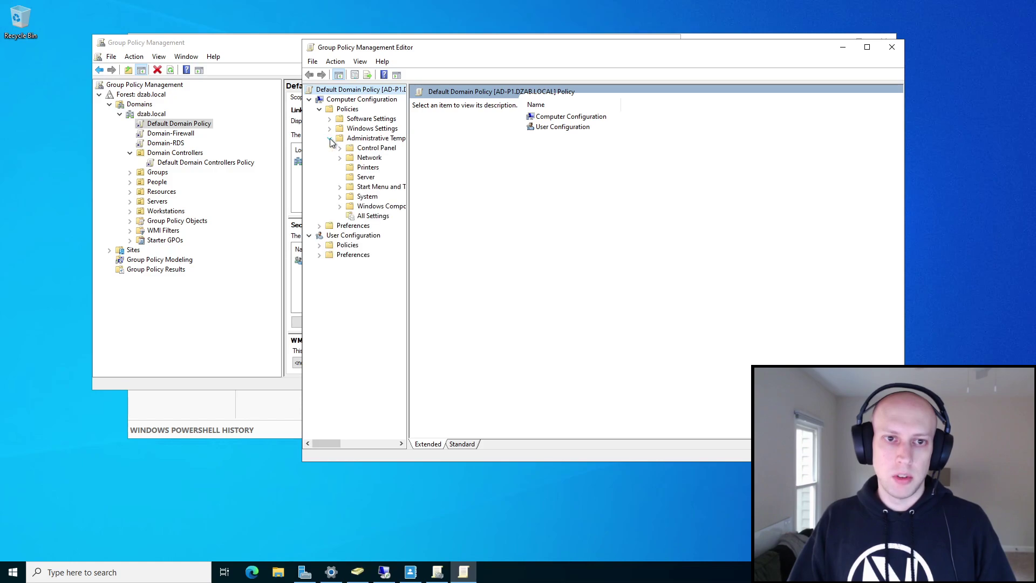
pyautogui.click(340, 197)
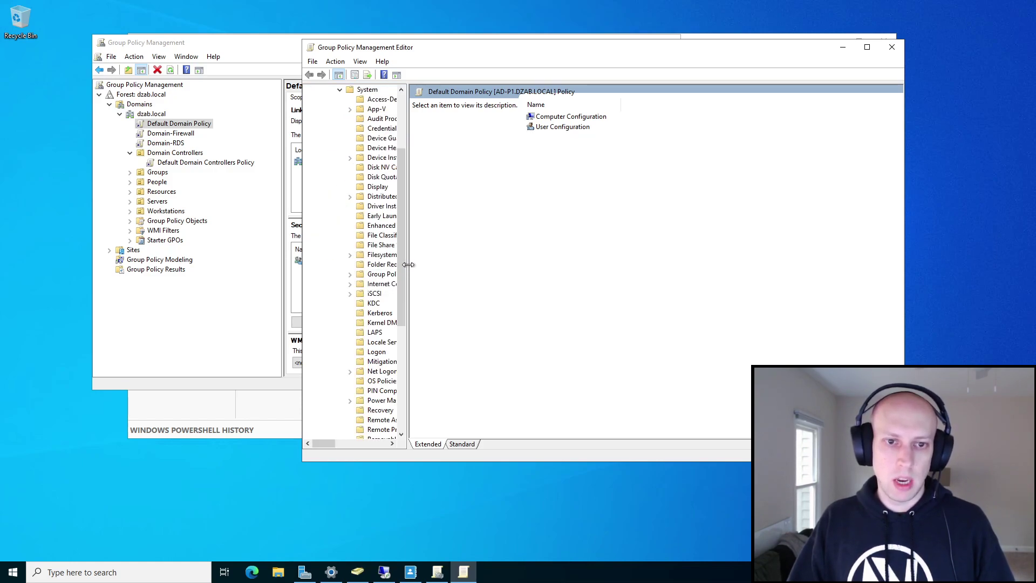
pyautogui.moveTo(408, 268); pyautogui.dragTo(506, 294)
pyautogui.click(380, 313)
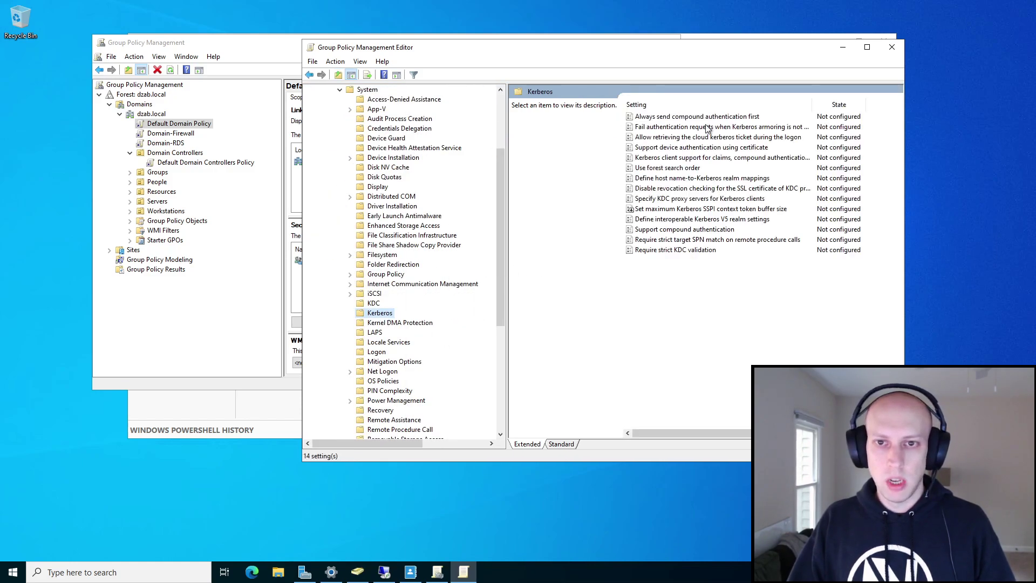
# - Enable Kerberos client support for claims, compound authentication and armoring, then close the editor
pyautogui.doubleClick(676, 158)
pyautogui.click(111, 165)
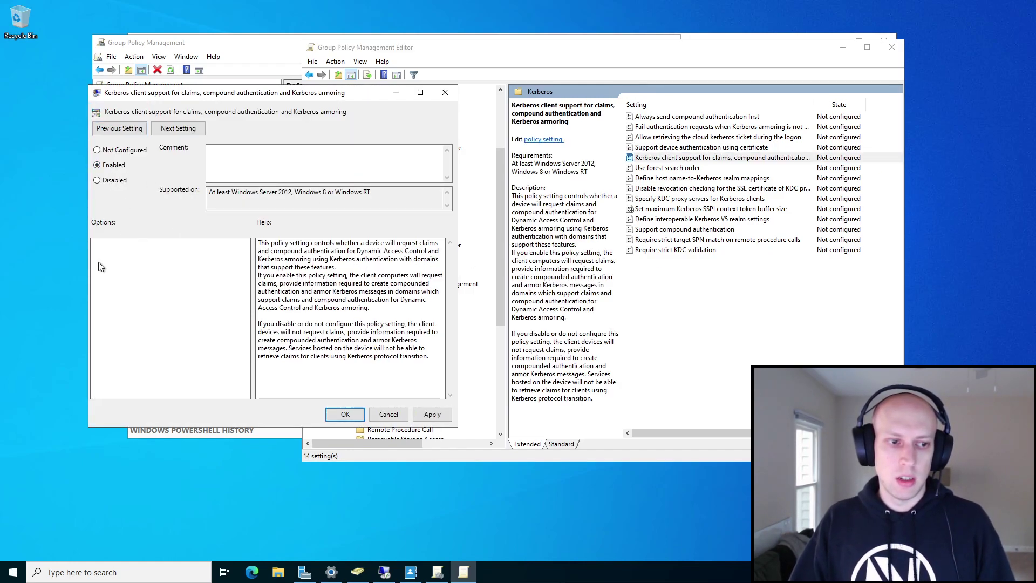
pyautogui.click(432, 414)
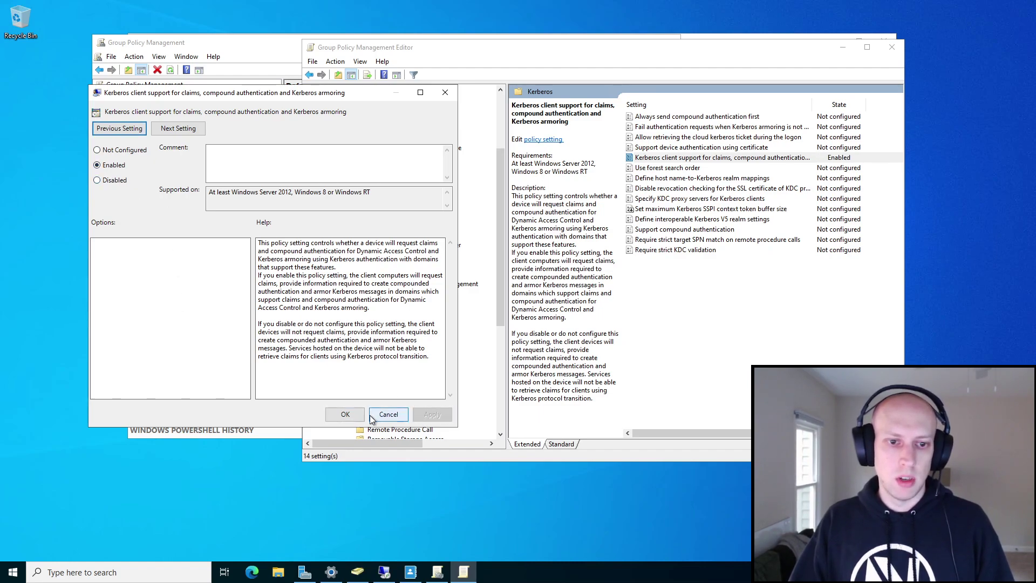
pyautogui.click(346, 415)
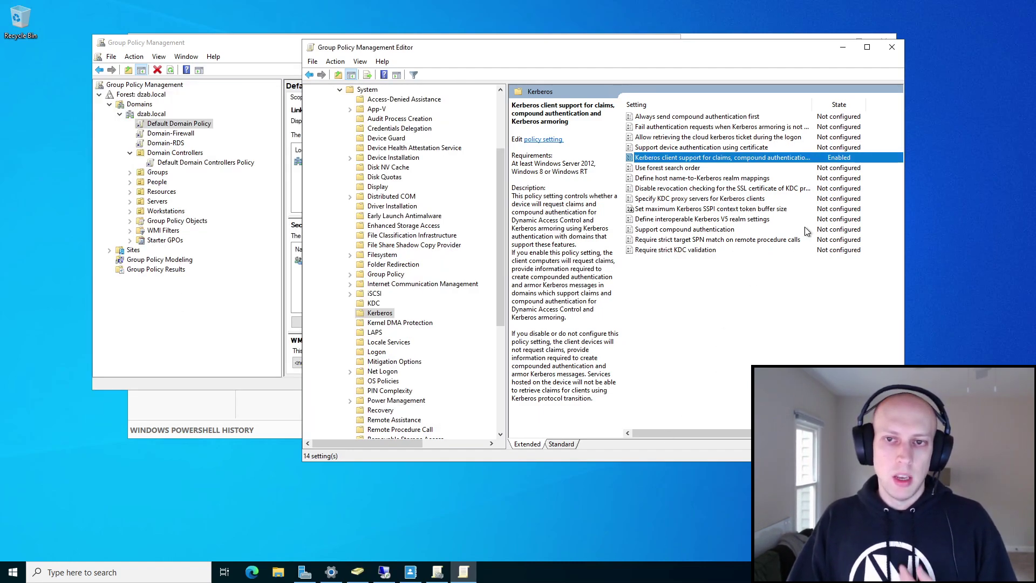
pyautogui.click(892, 47)
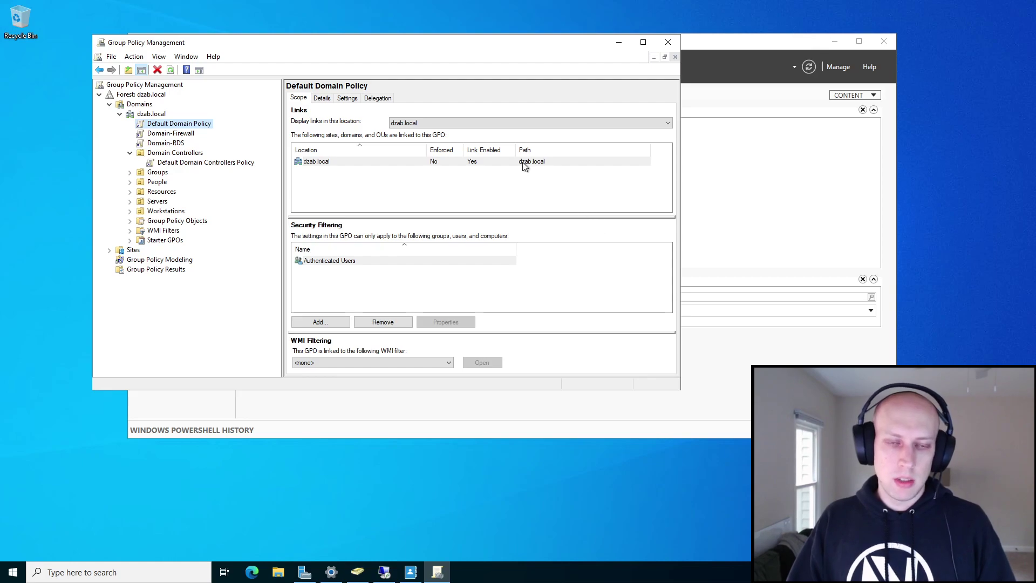
# - Run Group Policy Update on the Domain Controllers container and dismiss the results
pyautogui.rightClick(176, 152)
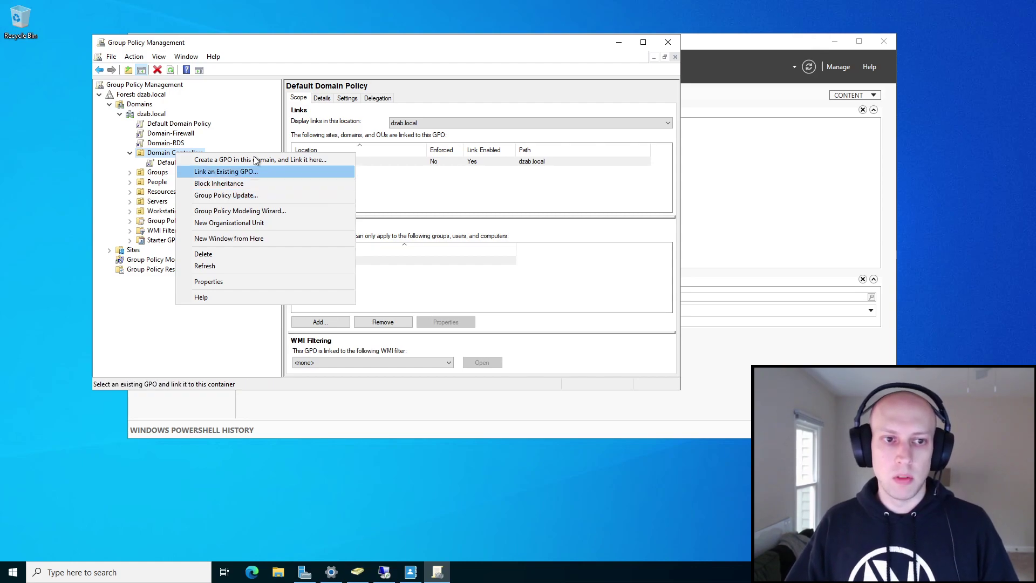
pyautogui.click(245, 196)
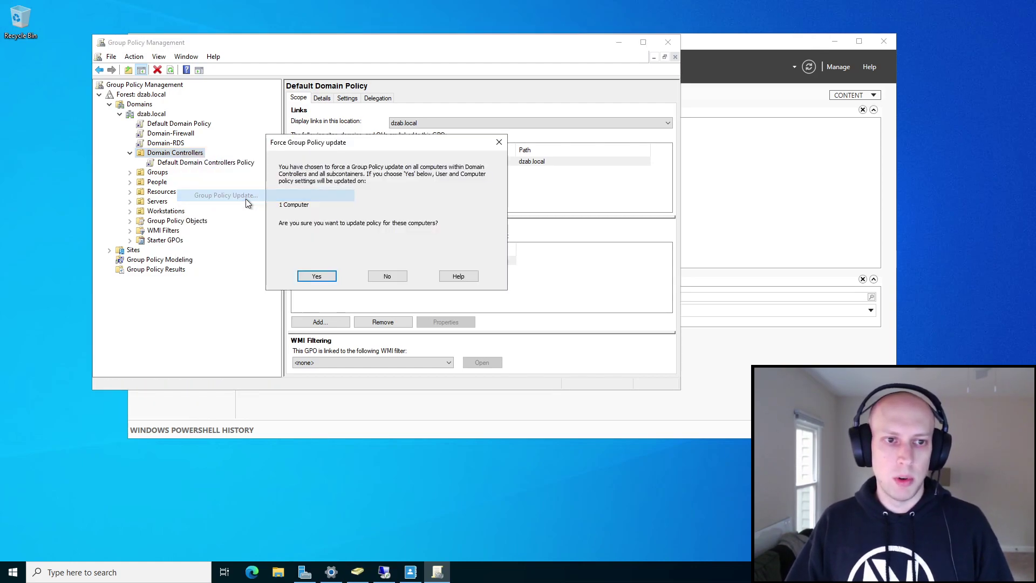
pyautogui.click(326, 276)
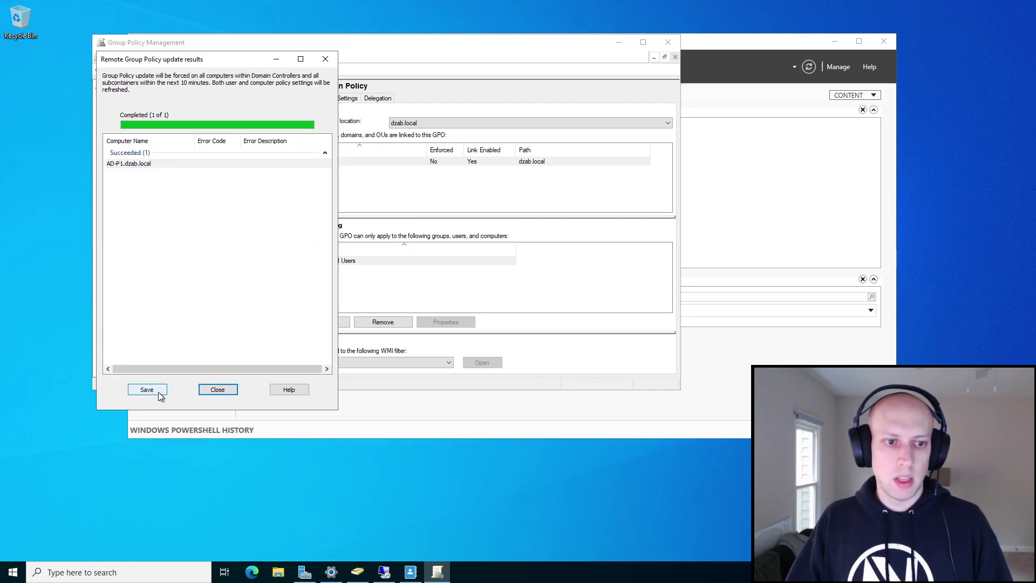
pyautogui.click(147, 391)
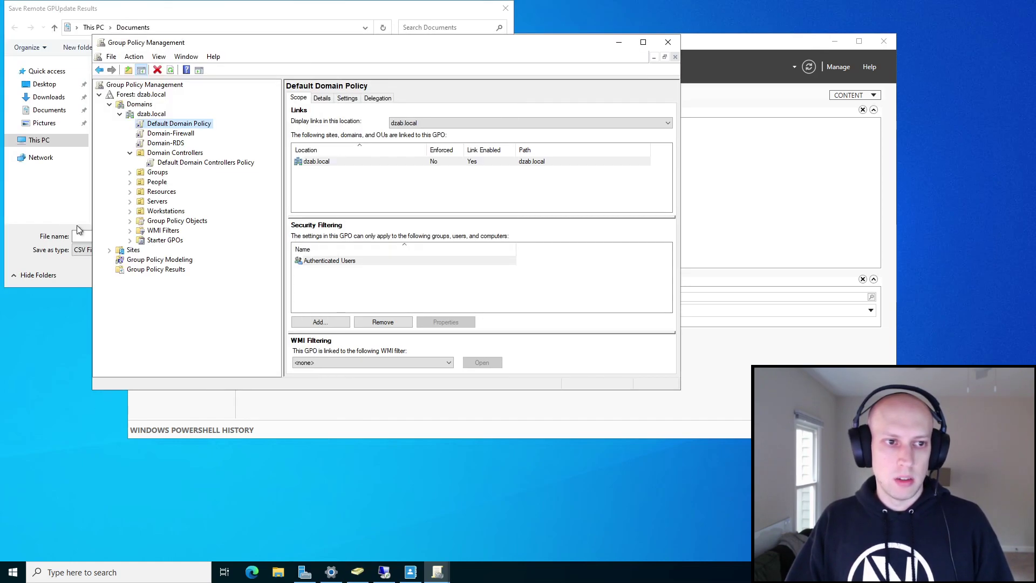
pyautogui.click(81, 236)
pyautogui.click(506, 8)
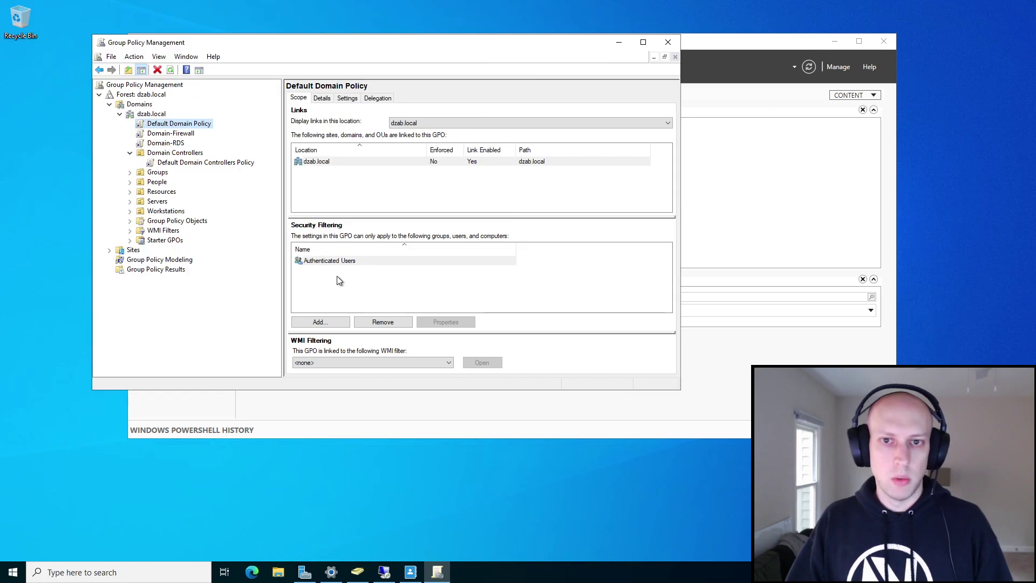
# - Close Group Policy Management and open Authentication > Authentication Policies in ADAC
pyautogui.click(669, 43)
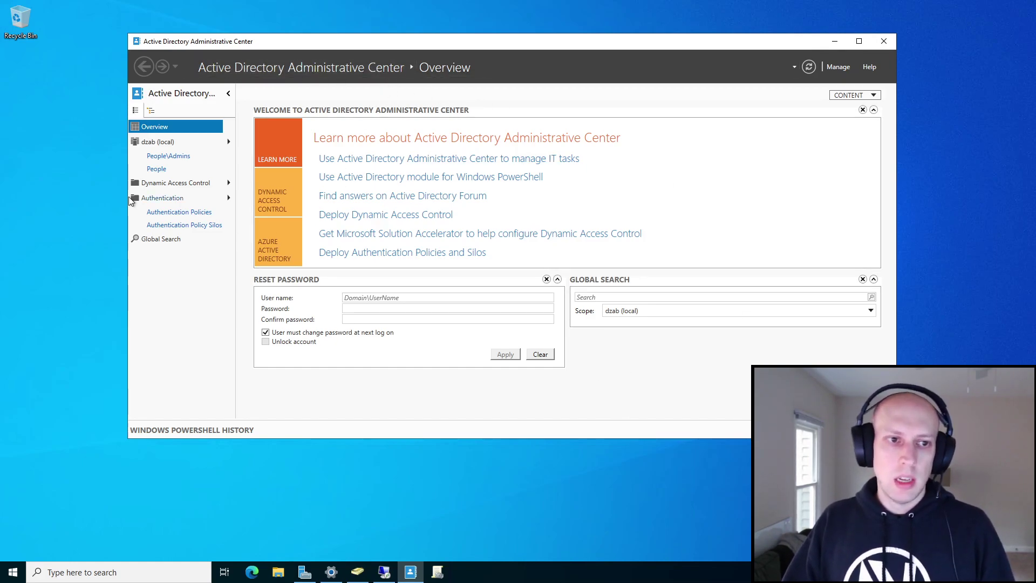
pyautogui.click(165, 201)
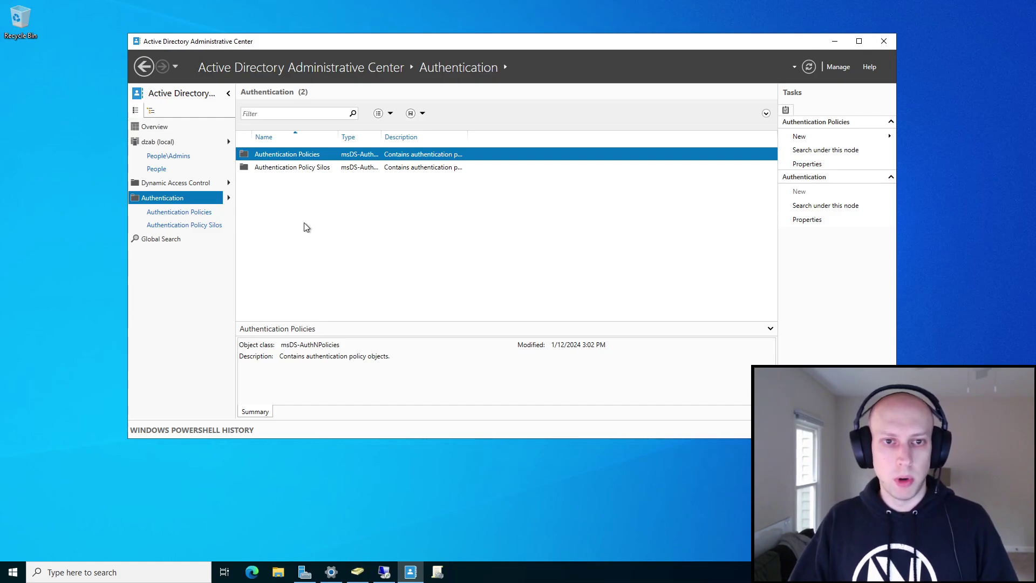
pyautogui.doubleClick(312, 155)
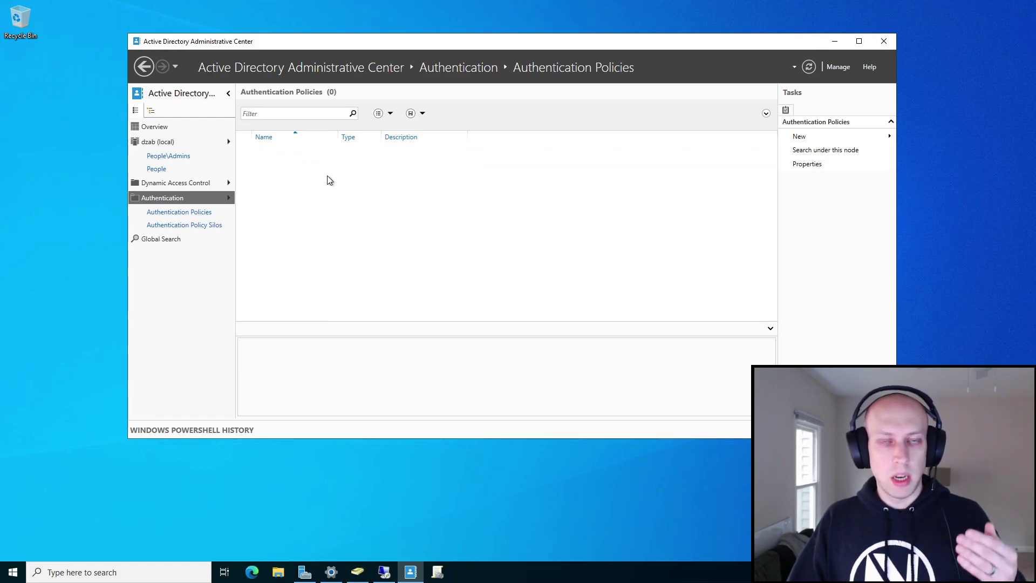
pyautogui.rightClick(320, 182)
# - Create a new authentication policy with display name 'AuthPolicy'
pyautogui.moveTo(357, 189)
pyautogui.click(460, 189)
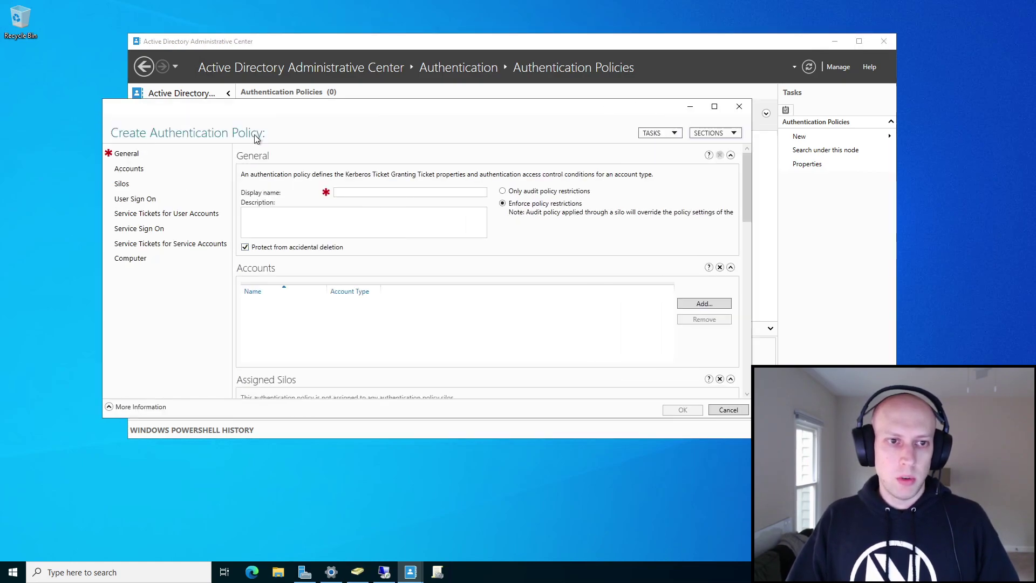
pyautogui.click(400, 192)
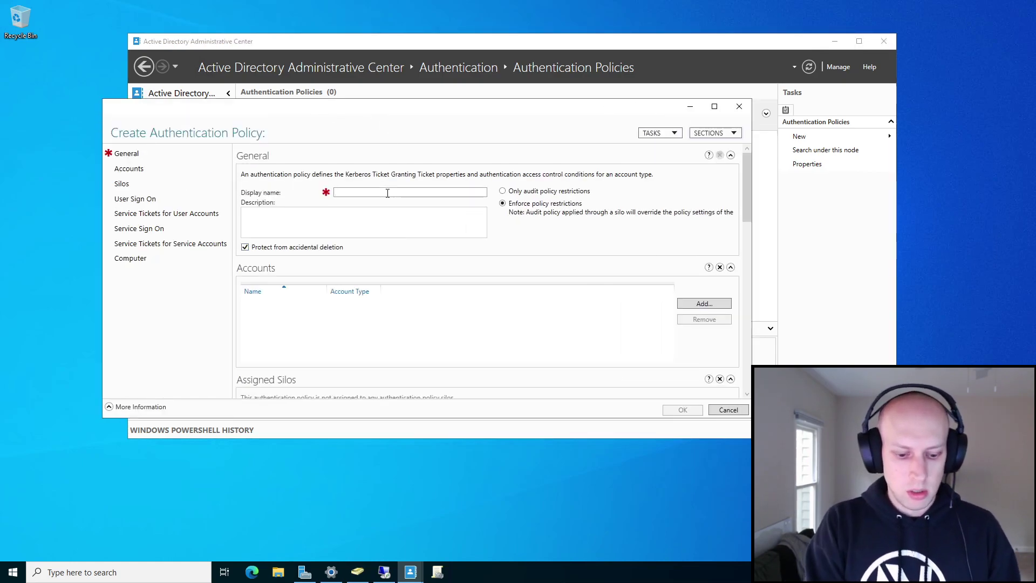
pyautogui.write('AuthPolicy')
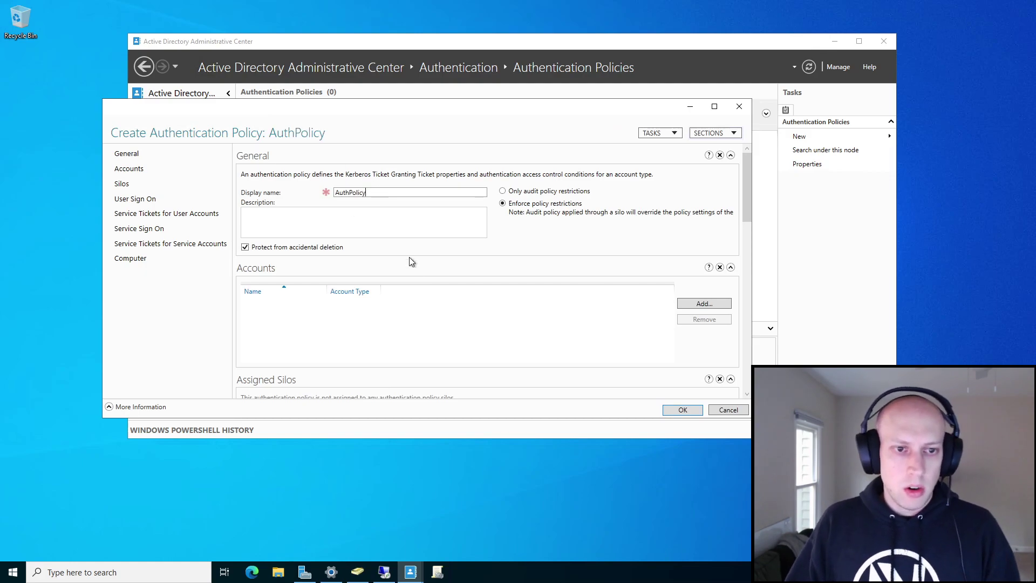
# - Scroll through the User Sign On and Service Sign On sections to review them
pyautogui.scroll(-1, 414, 267)
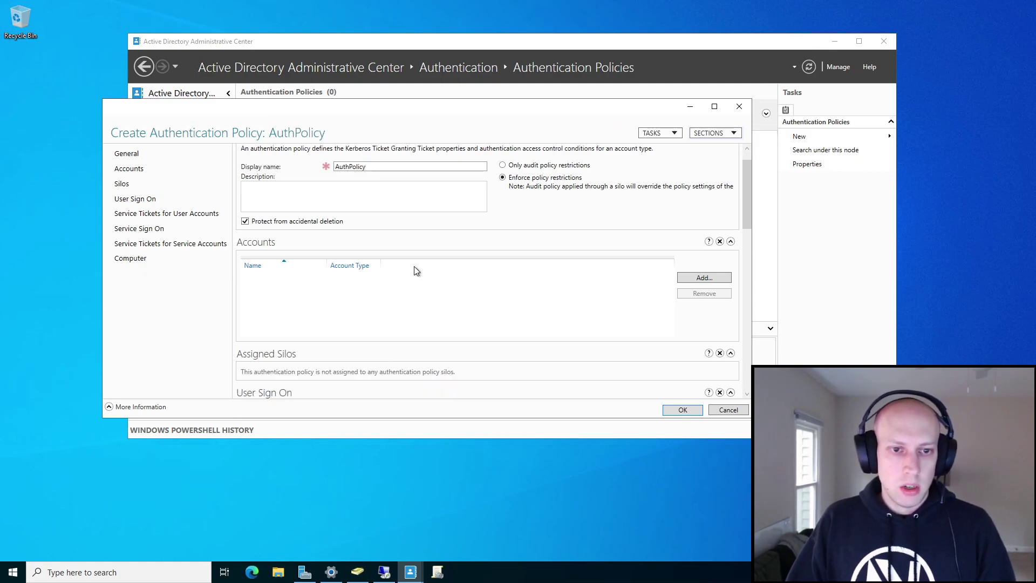
pyautogui.moveTo(748, 227); pyautogui.dragTo(743, 265)
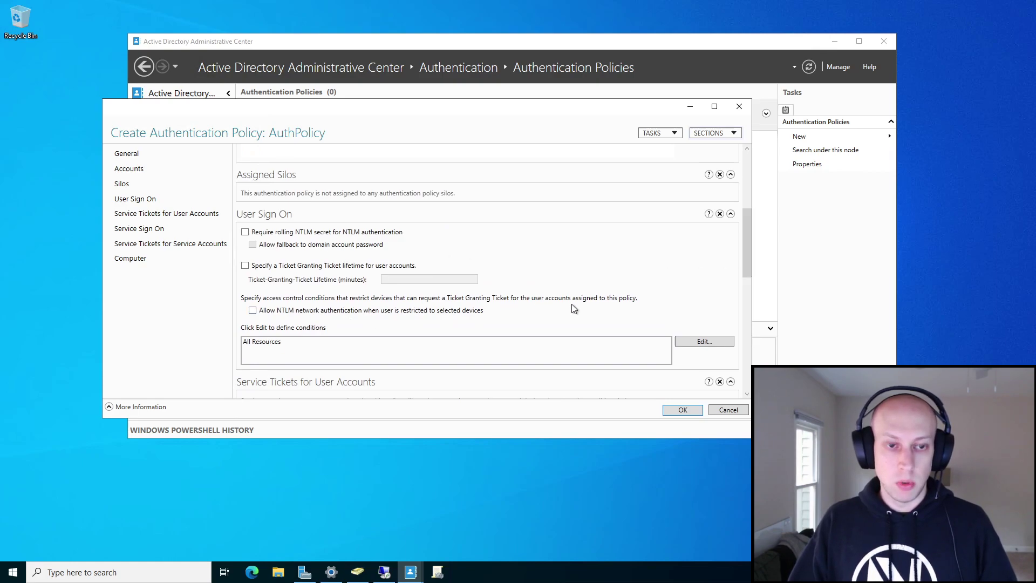
pyautogui.moveTo(747, 255); pyautogui.dragTo(745, 316)
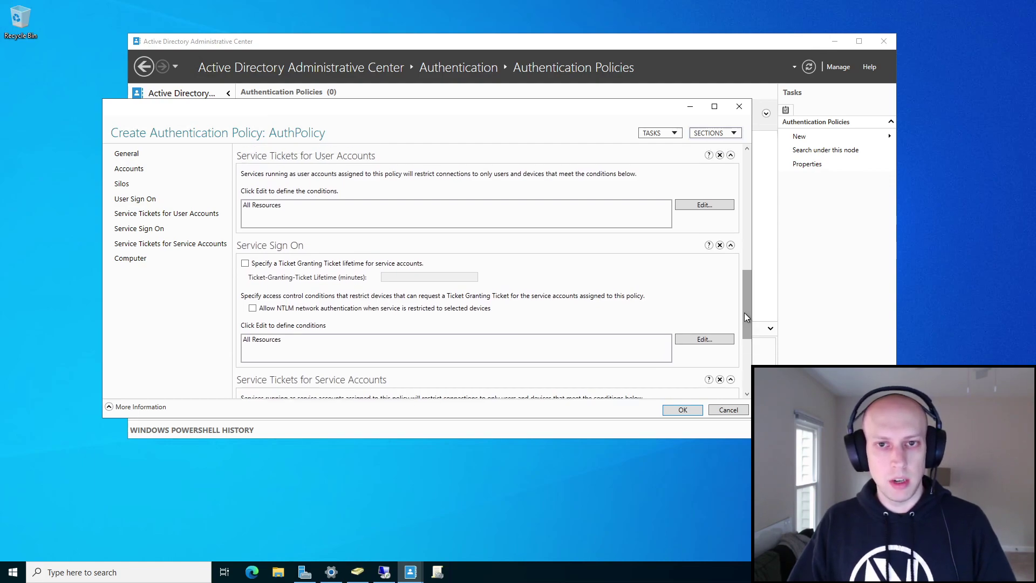
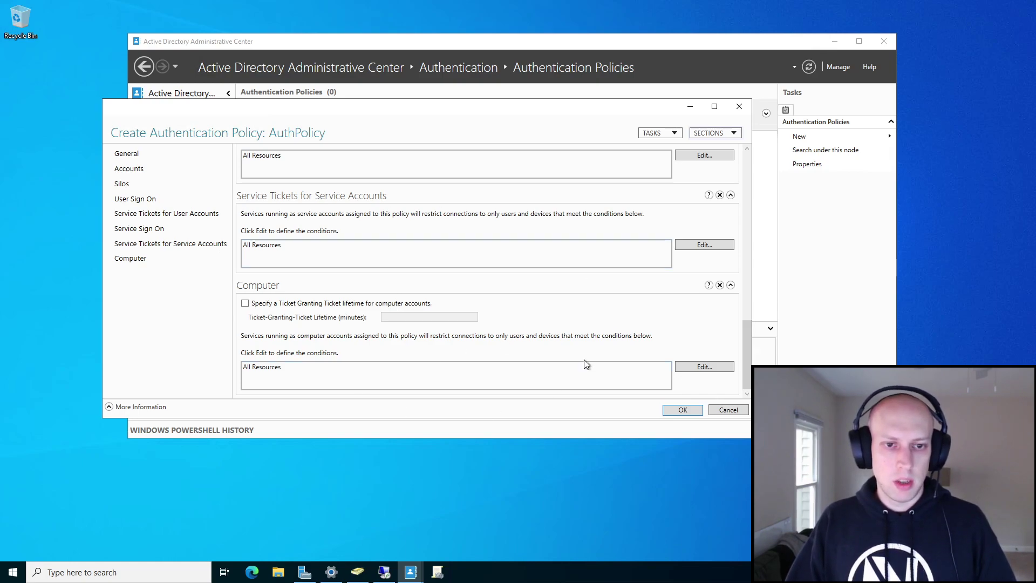
# - Under User Sign On, enable 'Specify a Ticket Granting Ticket lifetime for user accounts'
pyautogui.moveTo(747, 356); pyautogui.dragTo(746, 161)
pyautogui.scroll(-1, 506, 285)
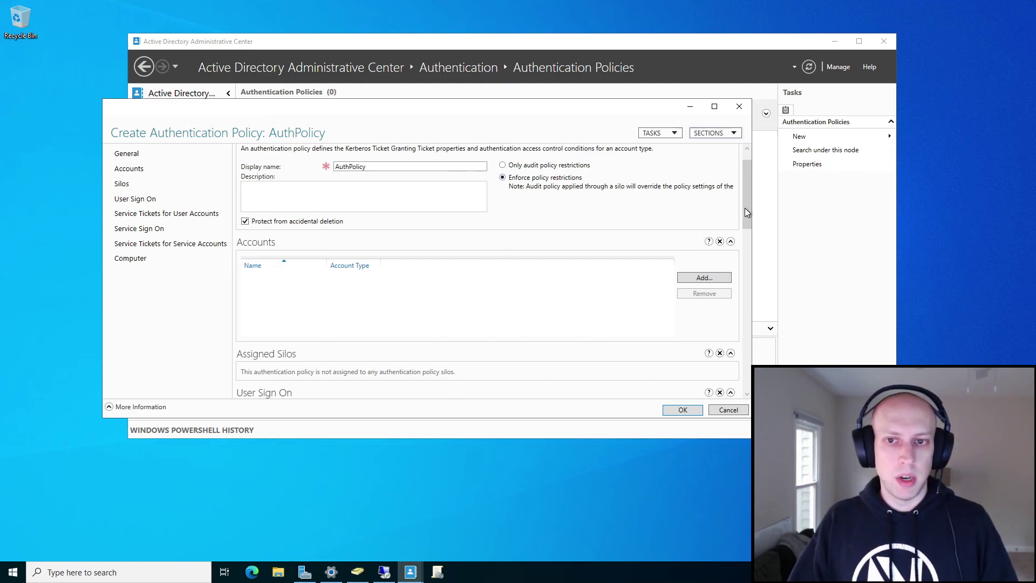
pyautogui.moveTo(746, 210); pyautogui.dragTo(752, 263)
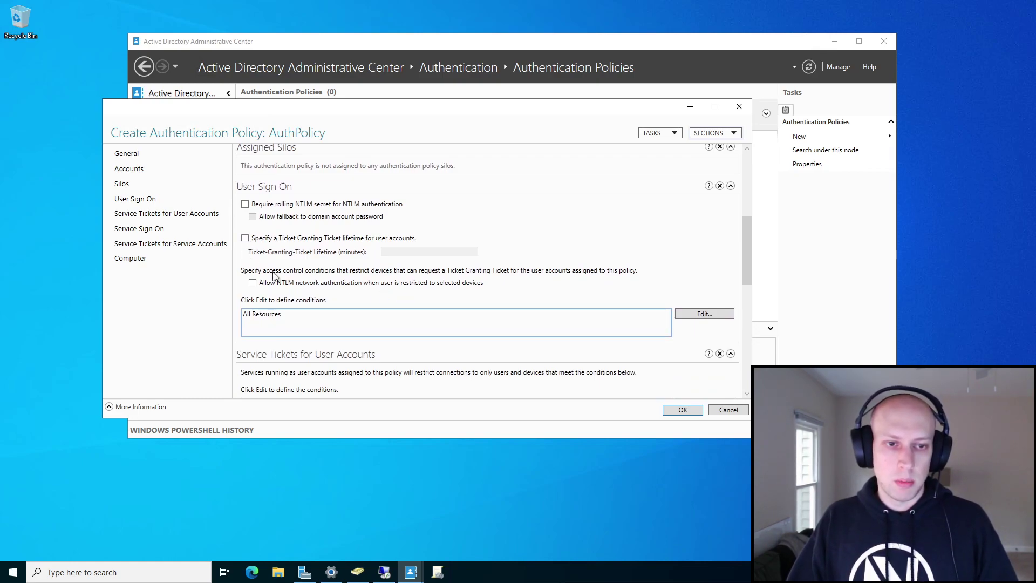
pyautogui.click(248, 239)
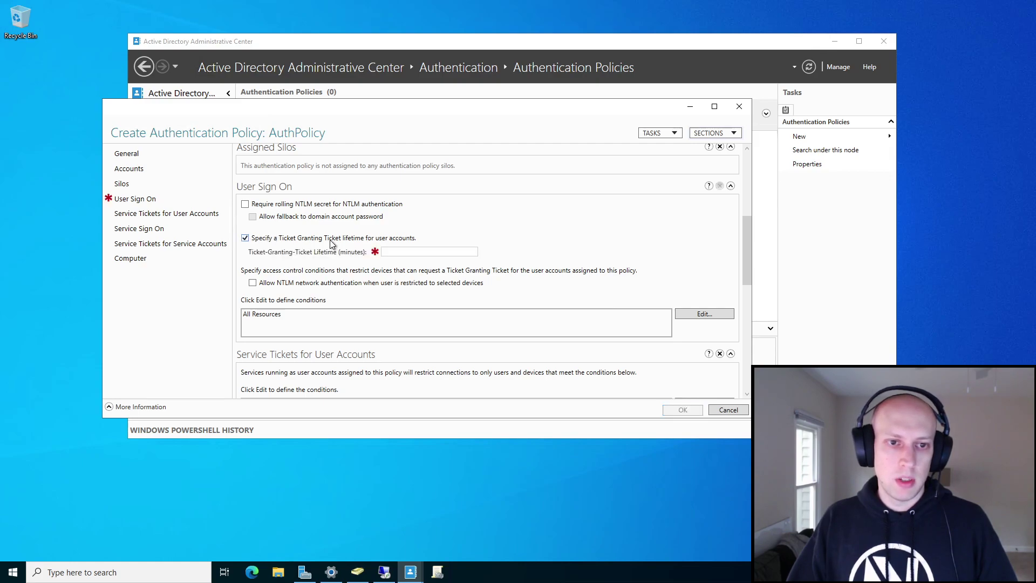
# - Enter 120 minutes as the user Ticket-Granting-Ticket lifetime
pyautogui.click(398, 250)
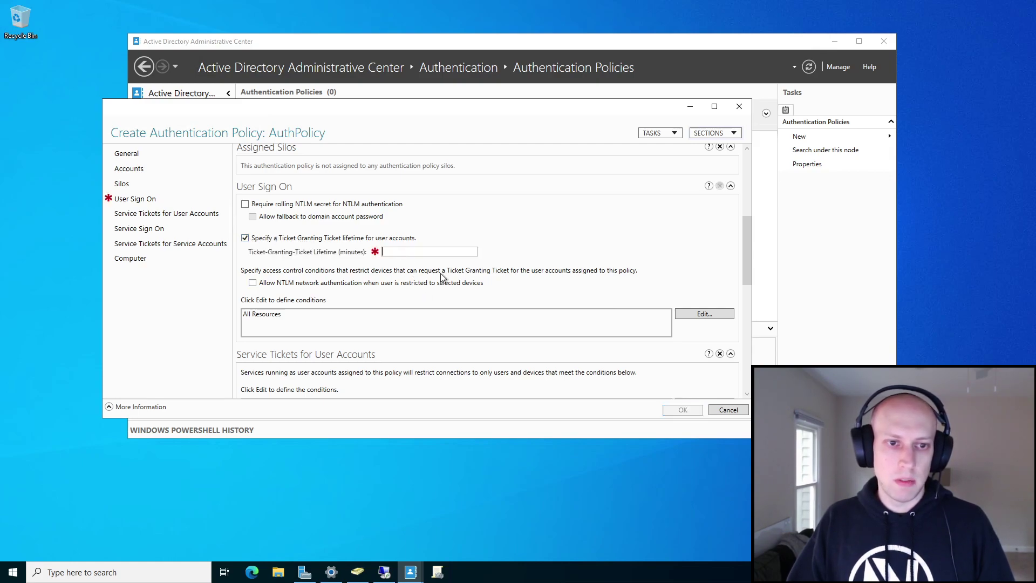
pyautogui.write('120')
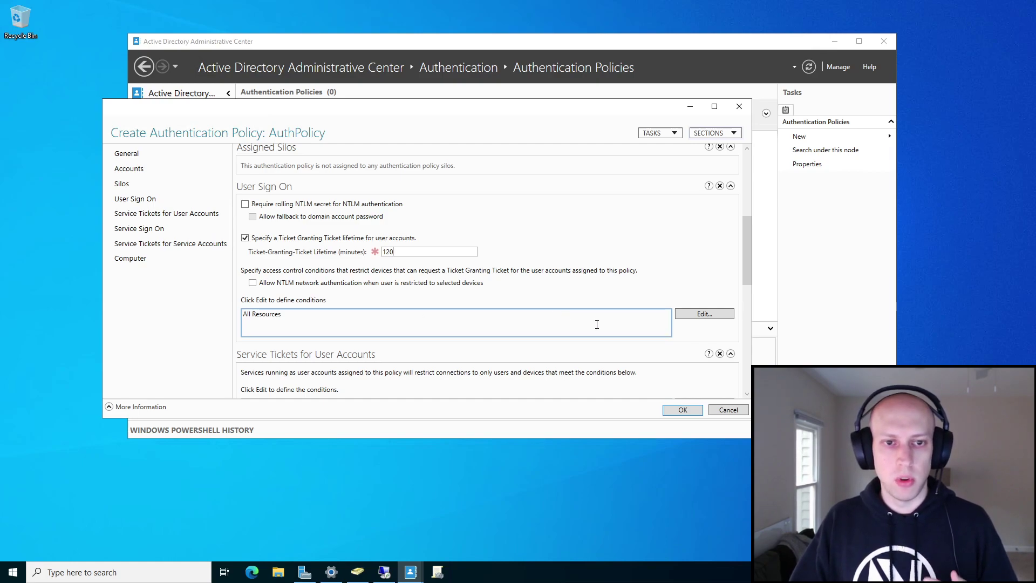
# - Review the remaining AuthPolicy sections, then confirm with OK to create the policy
pyautogui.scroll(-2, 598, 318)
pyautogui.scroll(3, 620, 329)
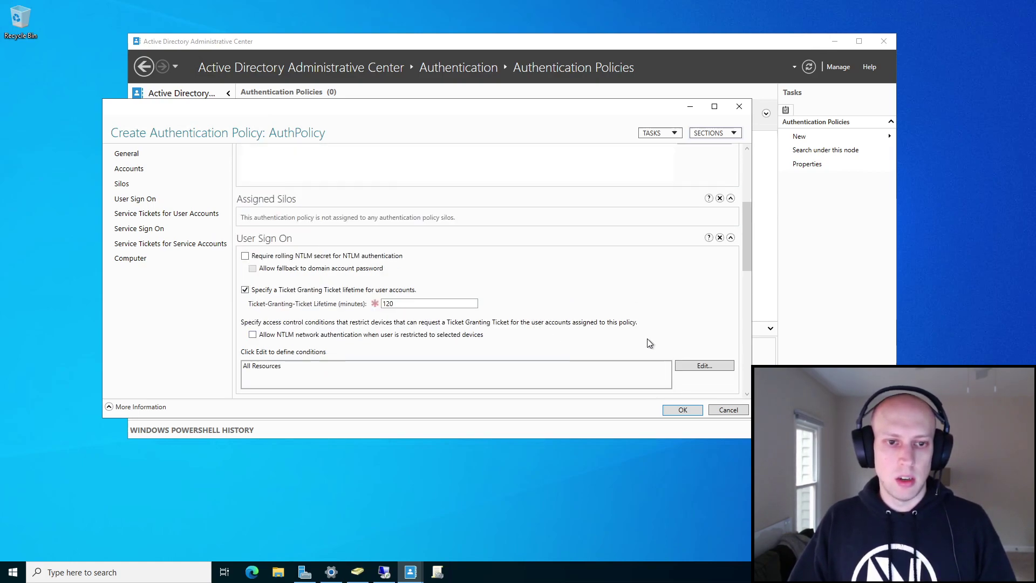
pyautogui.scroll(-6, 487, 336)
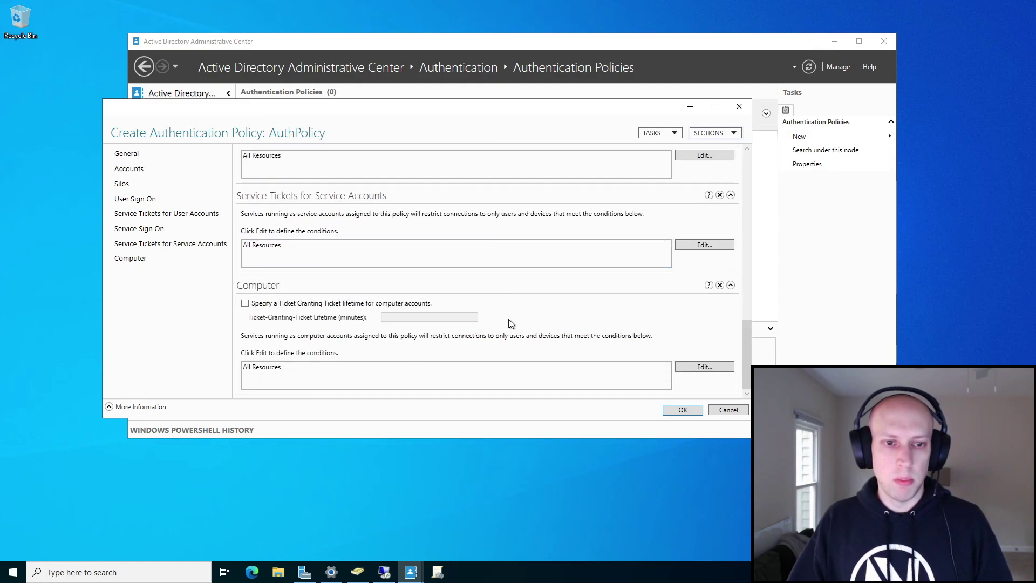
pyautogui.scroll(5, 513, 321)
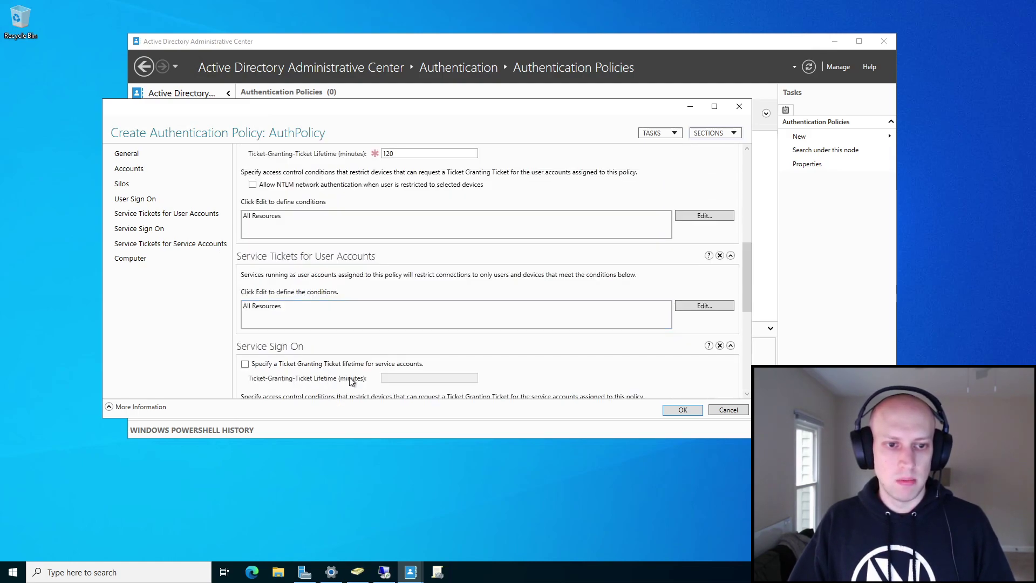
pyautogui.scroll(3, 471, 327)
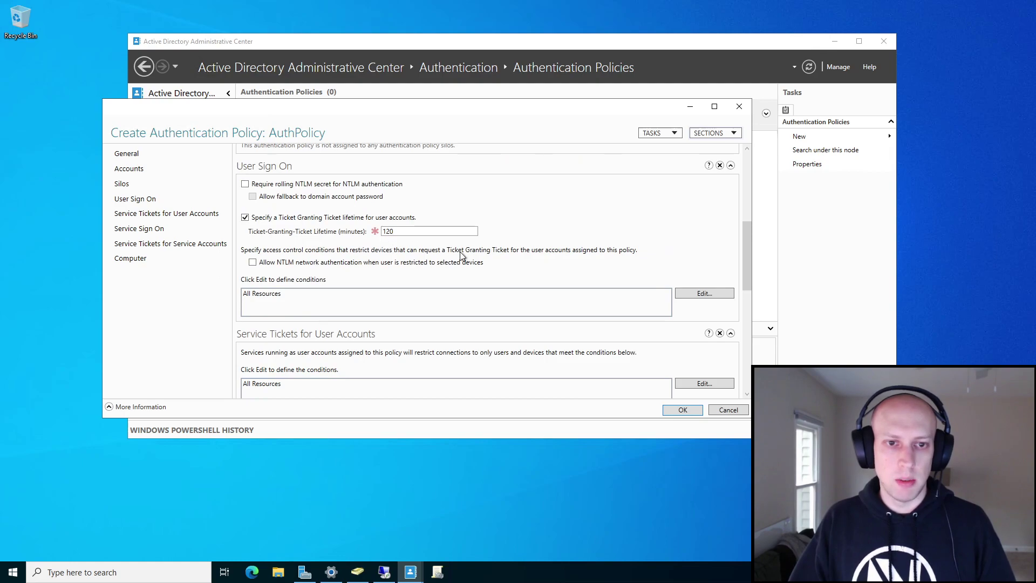
pyautogui.scroll(4, 462, 255)
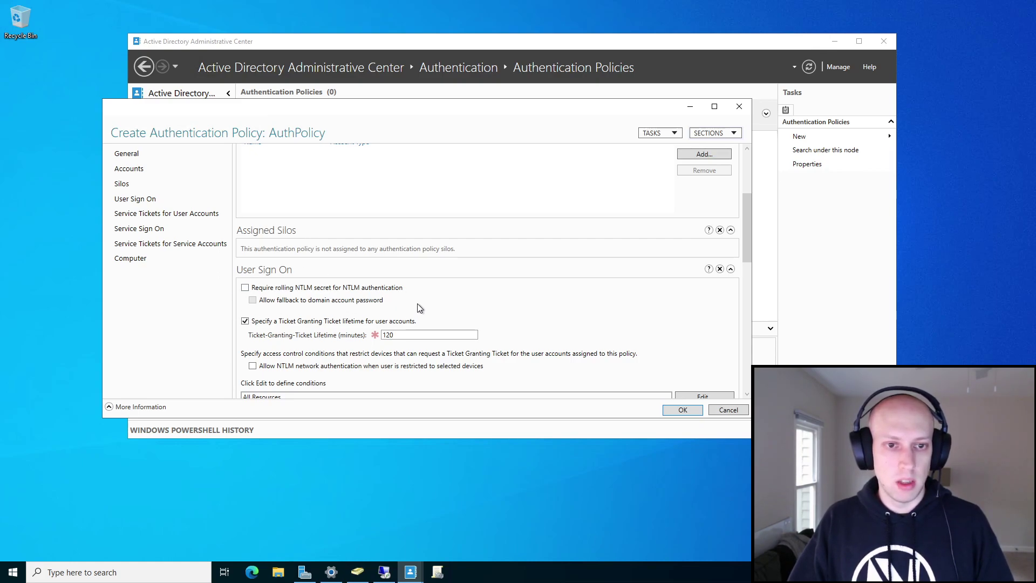
pyautogui.scroll(4, 569, 314)
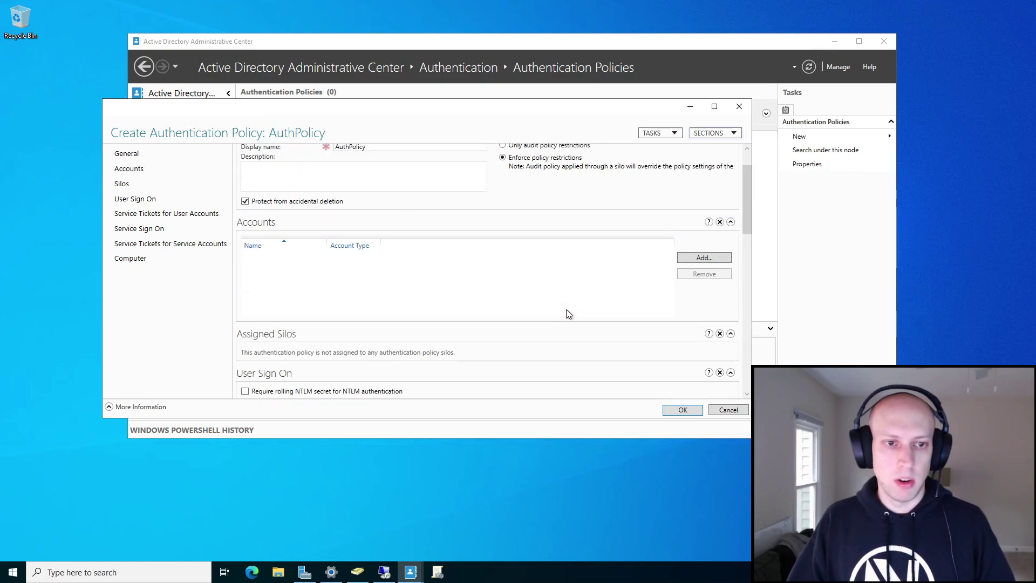
pyautogui.scroll(2, 537, 311)
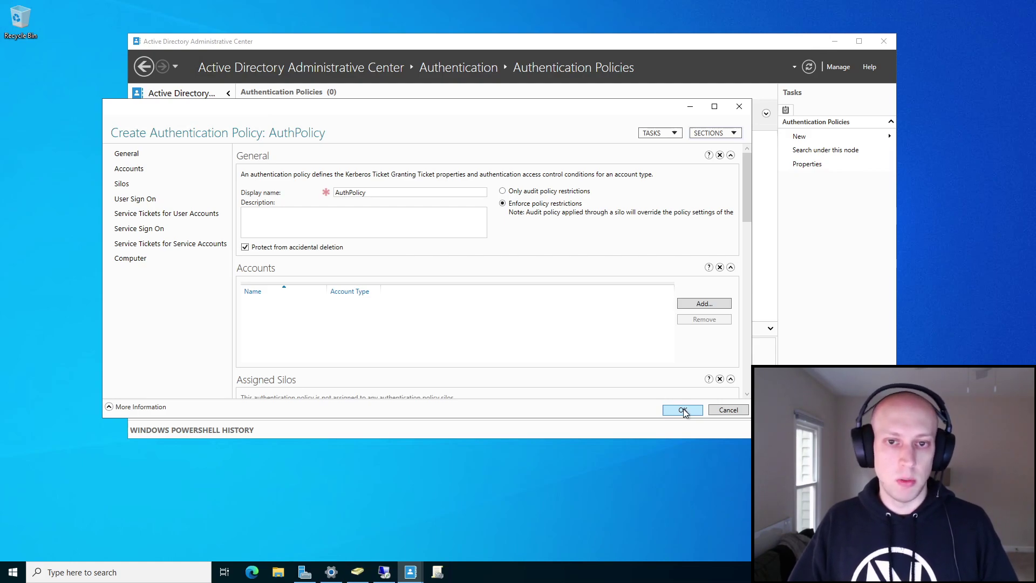
pyautogui.click(683, 411)
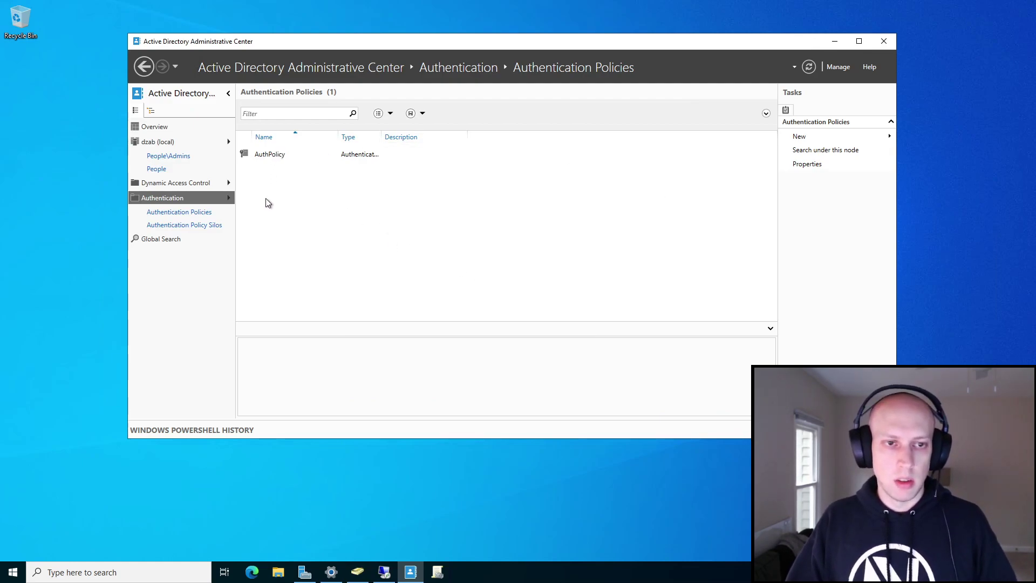
# - From the empty Authentication Policy Silos list, start a new Authentication Policy Silo
pyautogui.click(209, 231)
pyautogui.rightClick(339, 169)
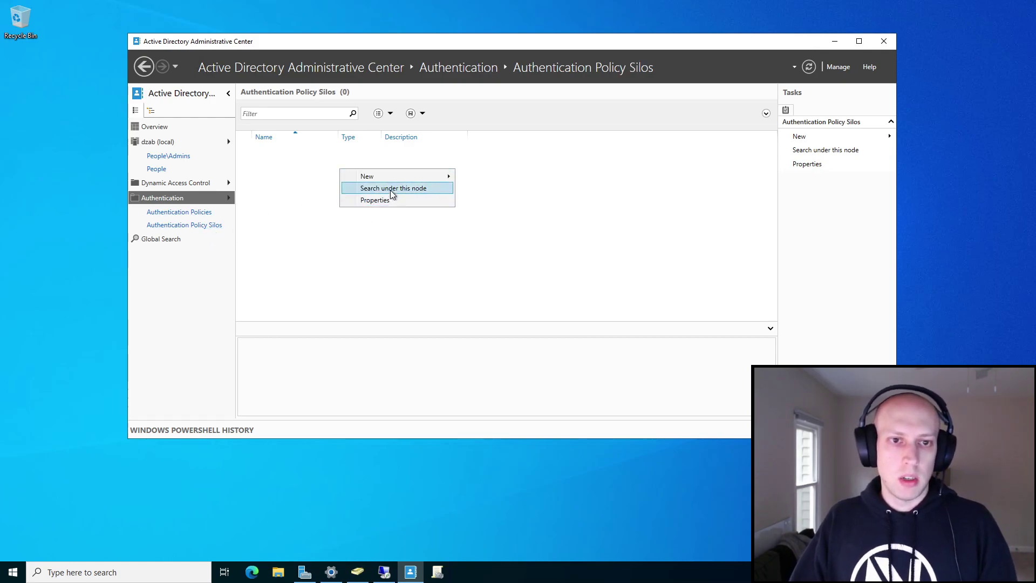
pyautogui.moveTo(424, 176)
pyautogui.click(501, 173)
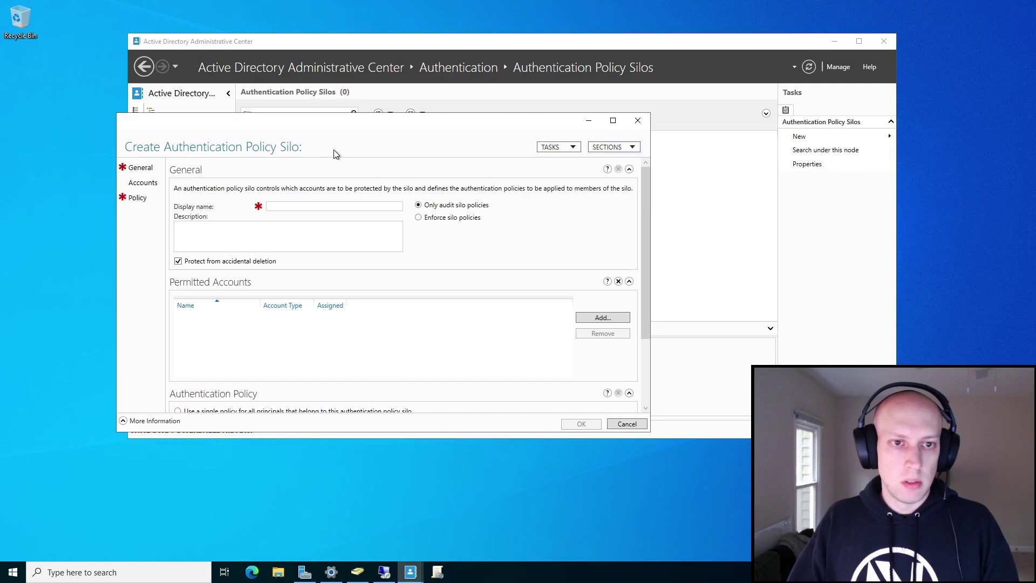
pyautogui.moveTo(354, 123); pyautogui.dragTo(500, 107)
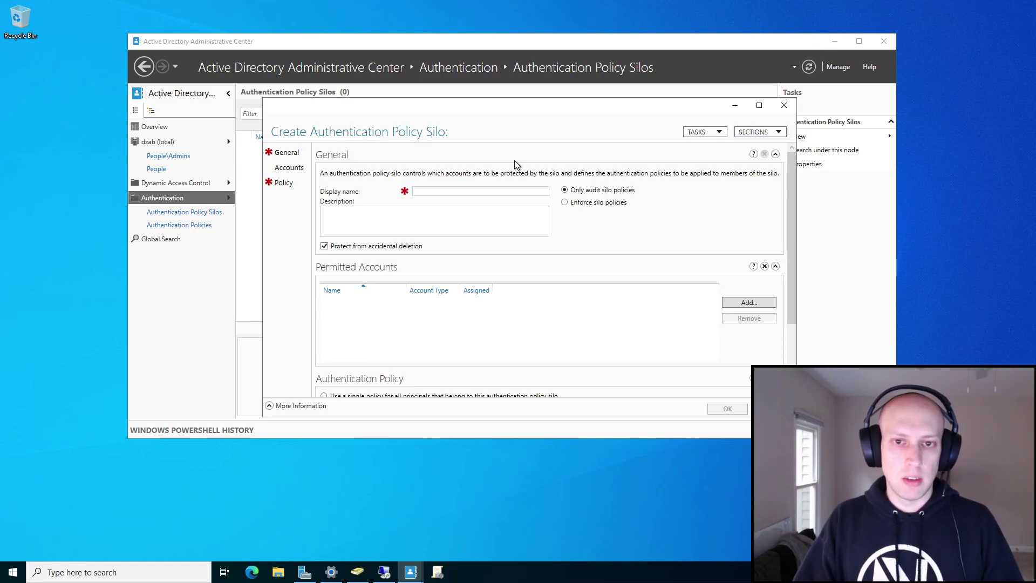
pyautogui.click(565, 204)
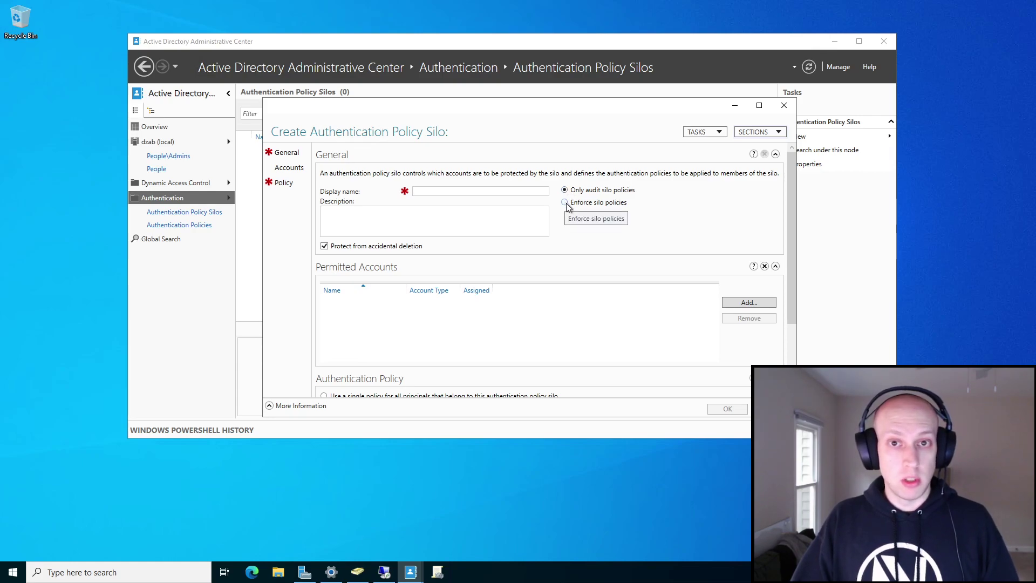
# - Set the silo to 'Enforce silo policies' and give it the display name AuthSilo
pyautogui.click(566, 203)
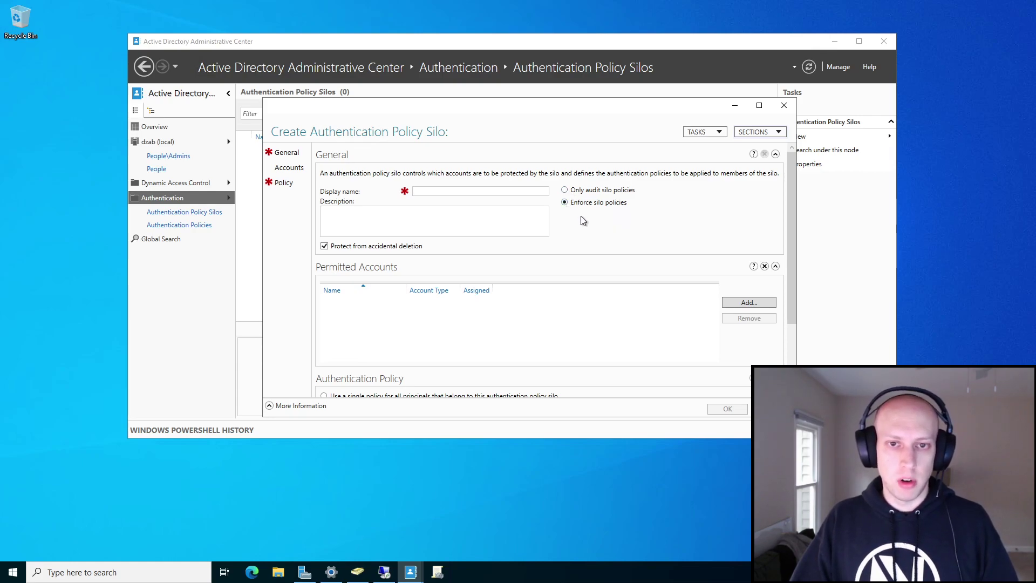
pyautogui.click(477, 192)
pyautogui.write('AuthSA')
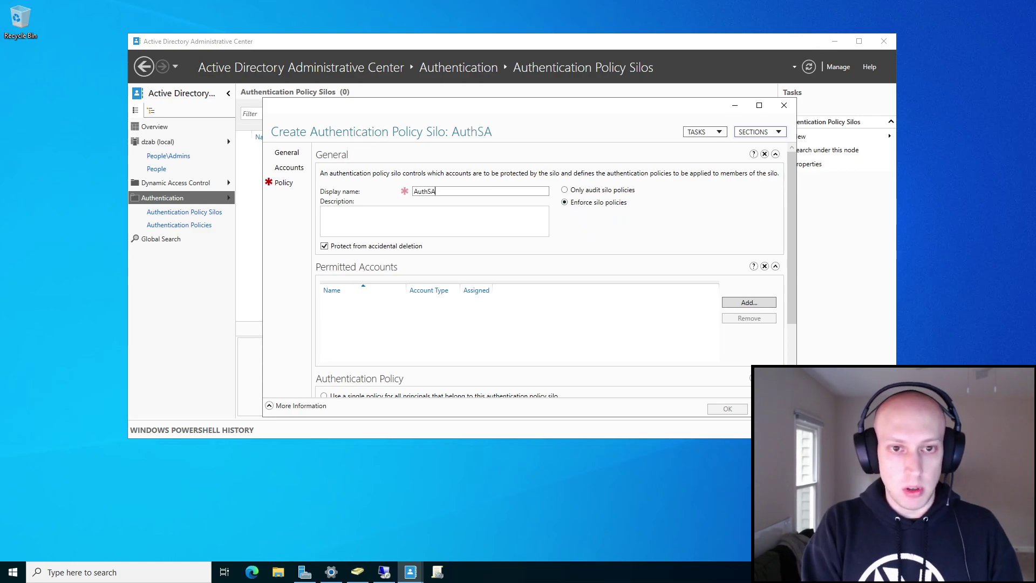
pyautogui.press('BackSpace')
pyautogui.write('ilo')
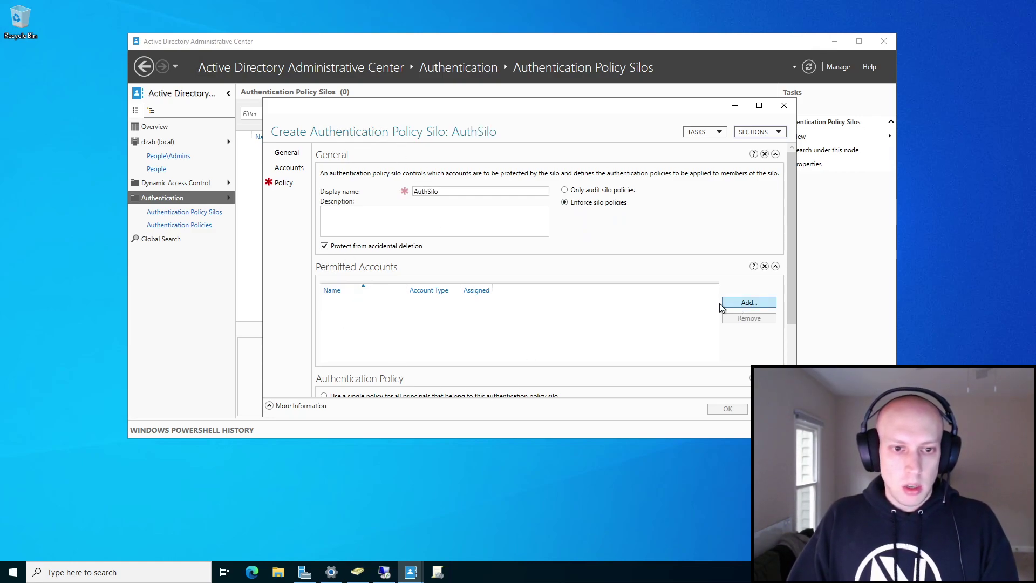
pyautogui.moveTo(792, 291)
pyautogui.mouseDown()
pyautogui.moveTo(798, 352)
pyautogui.moveTo(795, 297)
pyautogui.mouseUp()
# - Try 'Domain Admin' as a permitted account, then clear it after it fails to resolve
pyautogui.click(749, 276)
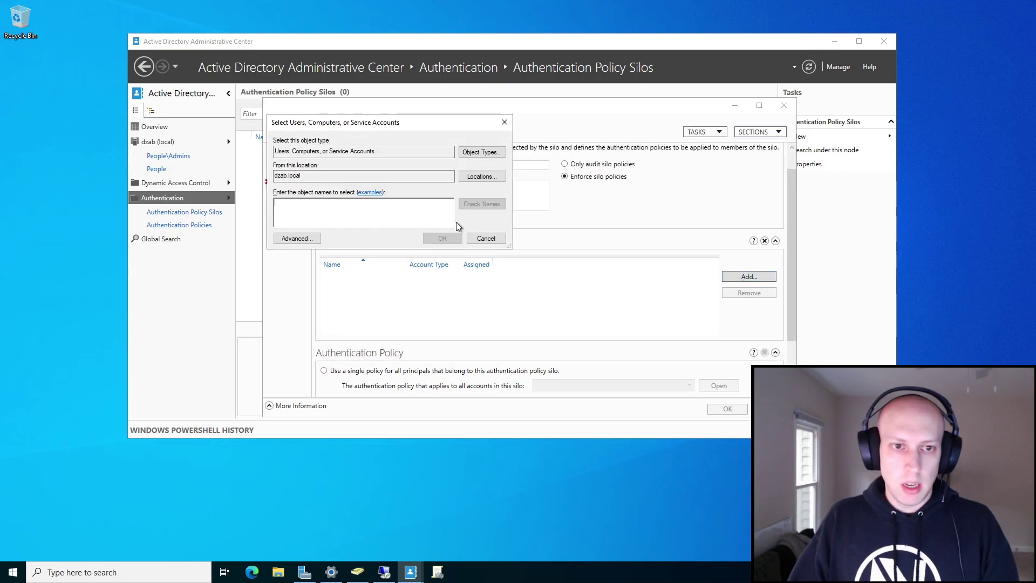
pyautogui.write('Domain')
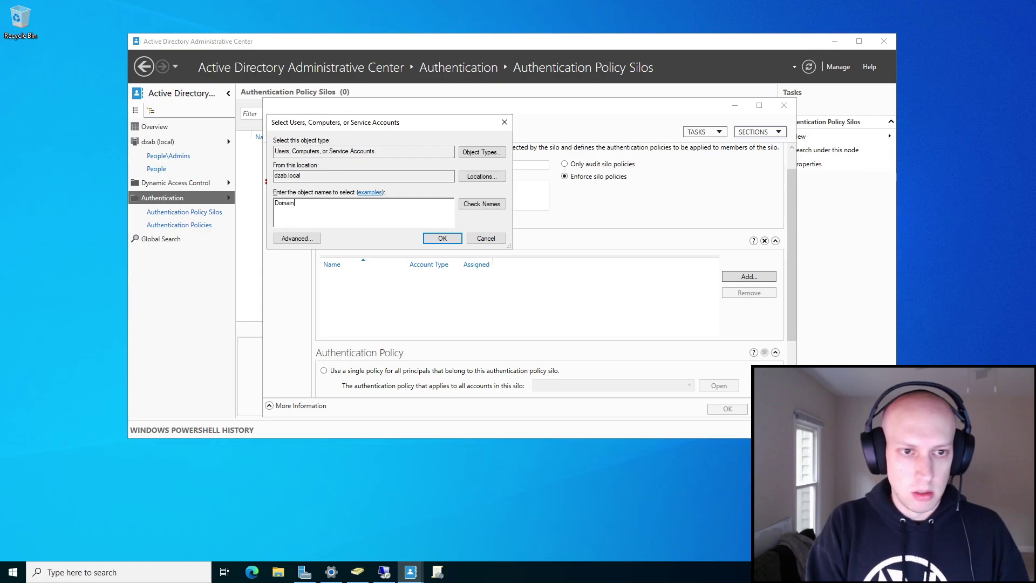
pyautogui.write(' Admin')
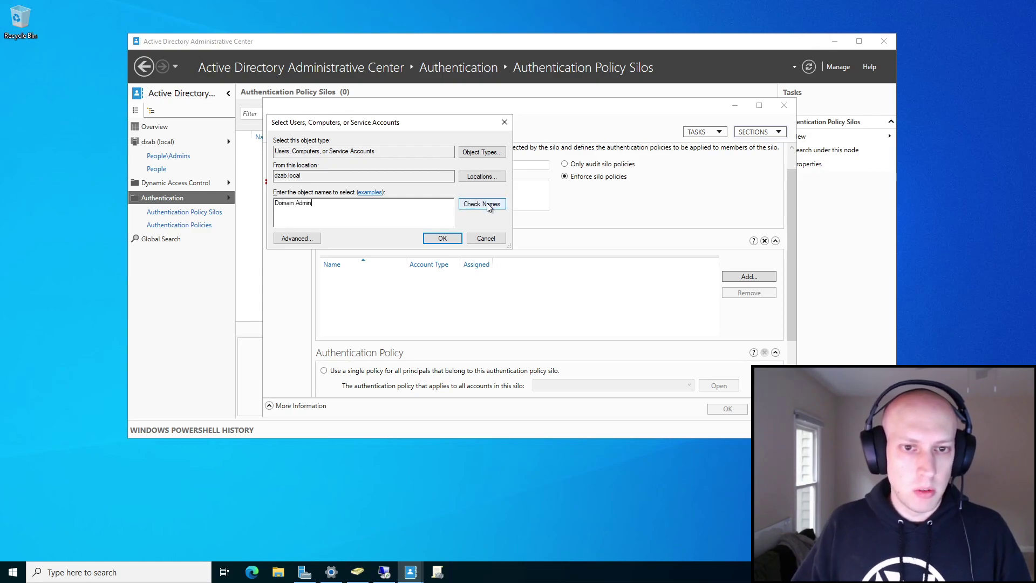
pyautogui.click(491, 206)
pyautogui.click(453, 293)
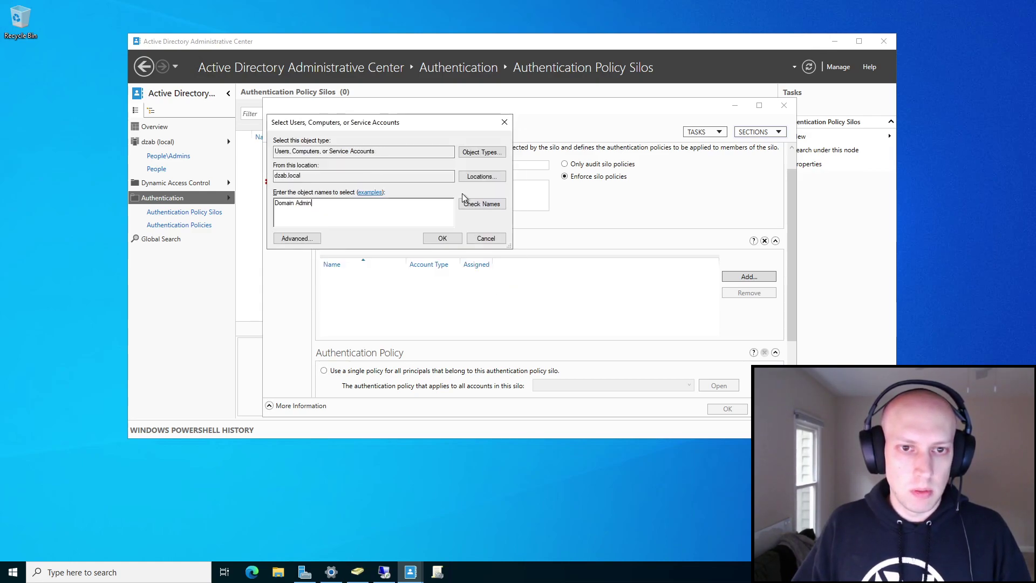
pyautogui.click(478, 153)
pyautogui.click(510, 270)
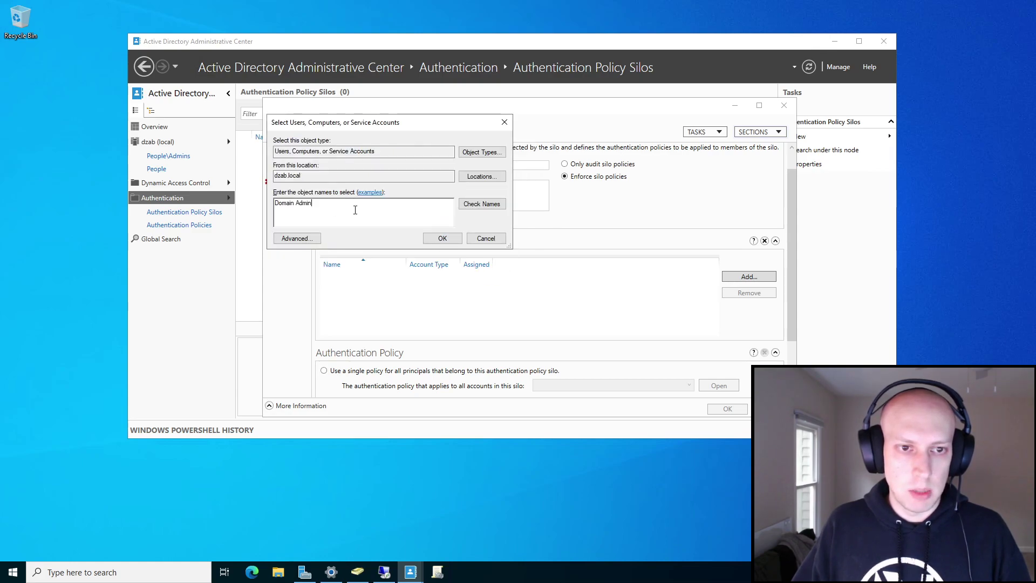
pyautogui.hotkey('ctrl', 'a')
pyautogui.press('BackSpace')
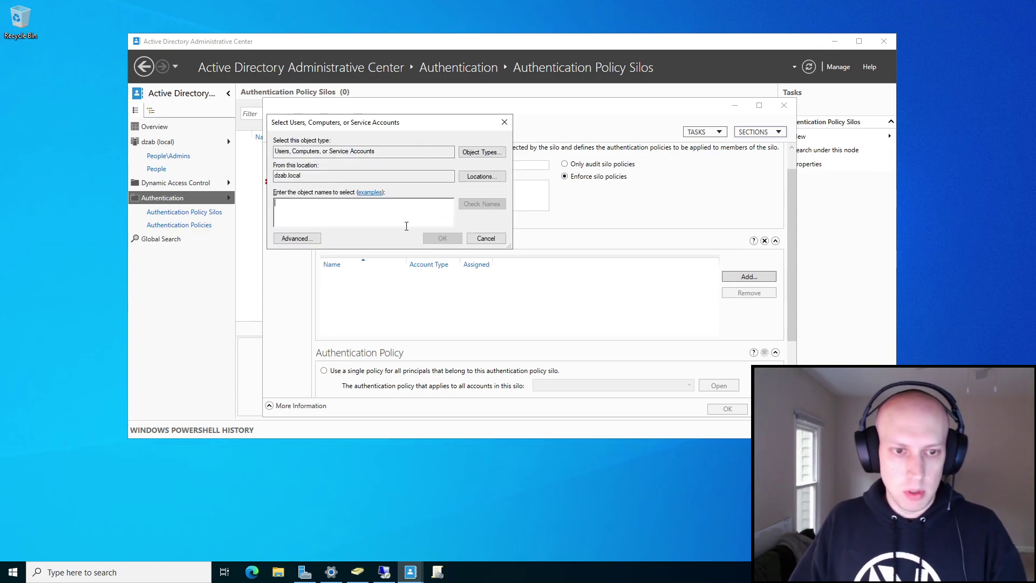
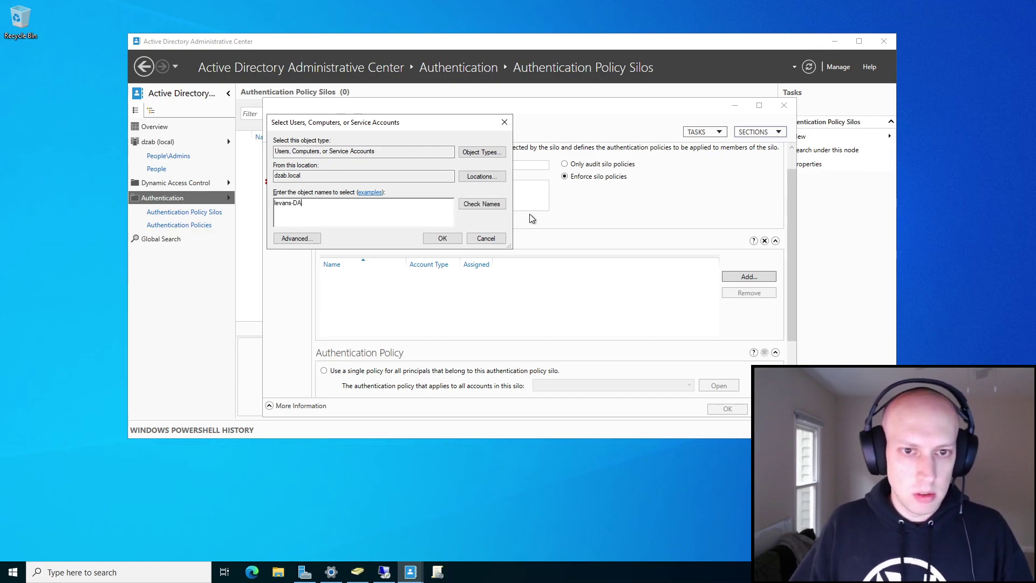
# - Resolve both -DA admin user accounts and computer AD-P1, and add them as permitted accounts
pyautogui.click(482, 203)
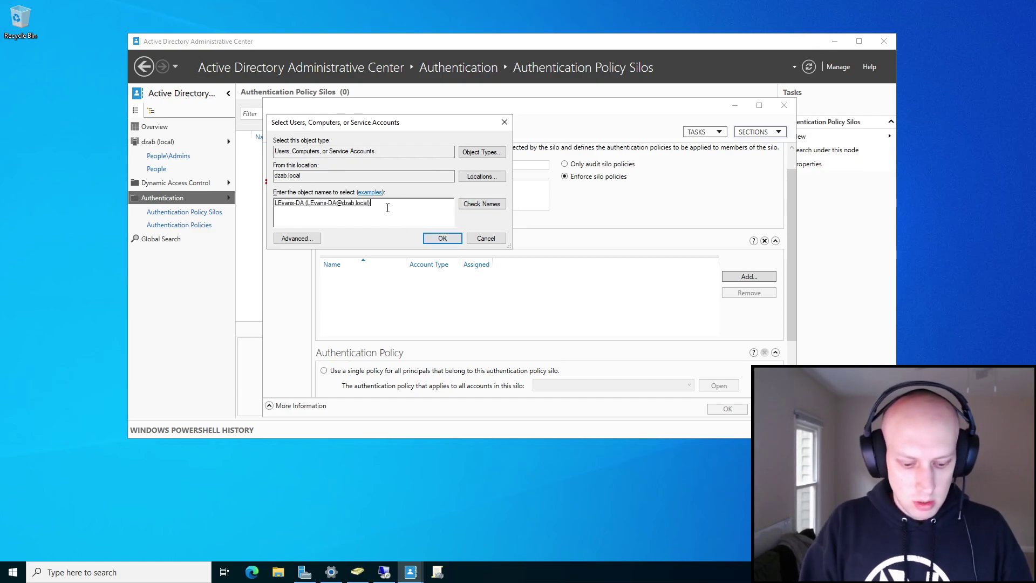
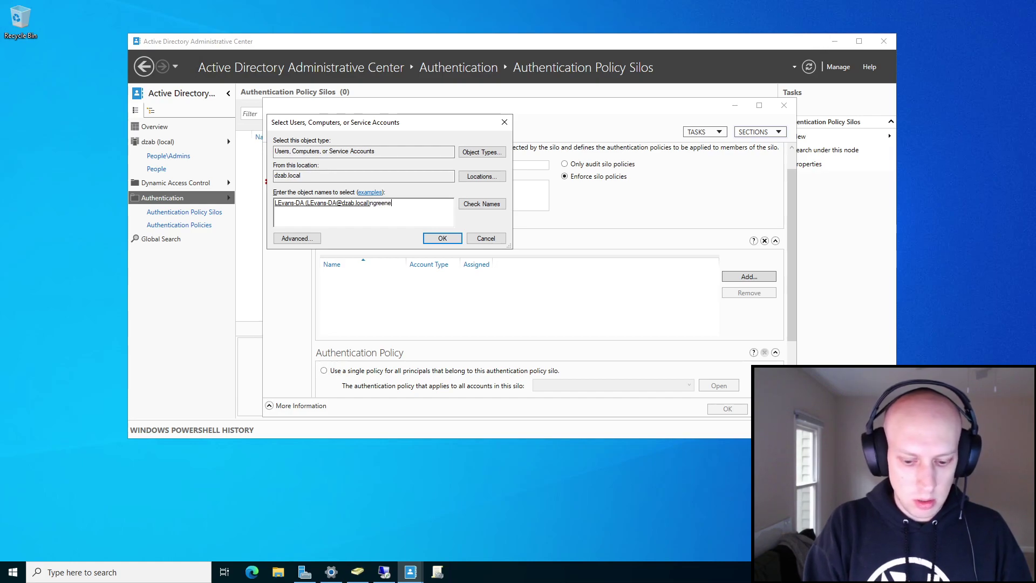
pyautogui.click(482, 203)
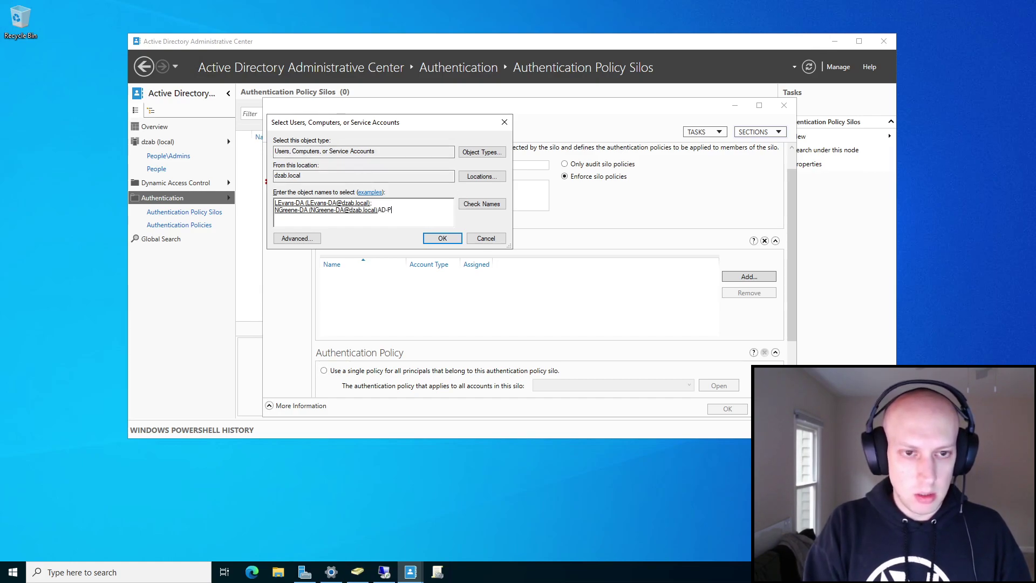
pyautogui.click(482, 204)
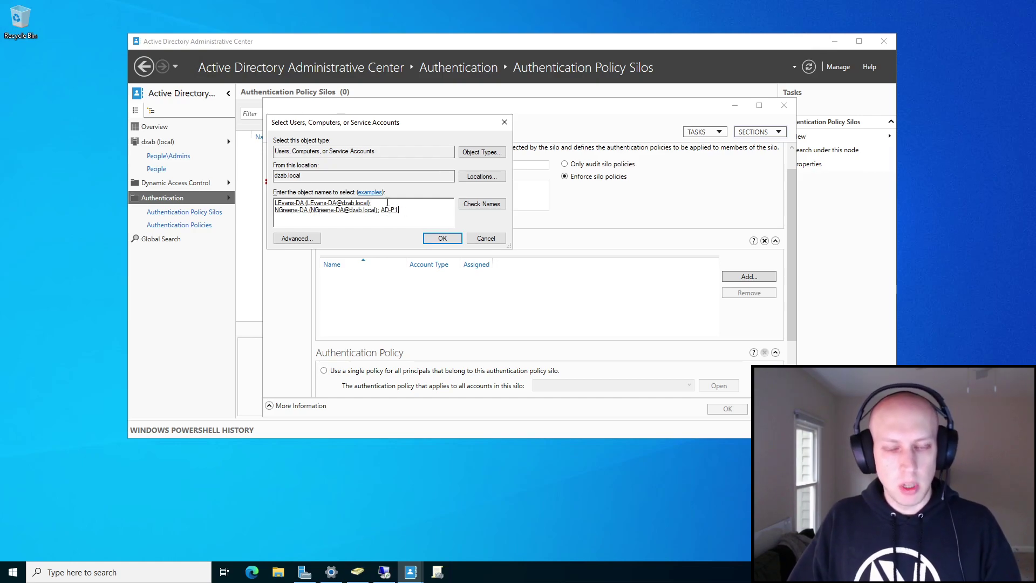
pyautogui.click(442, 238)
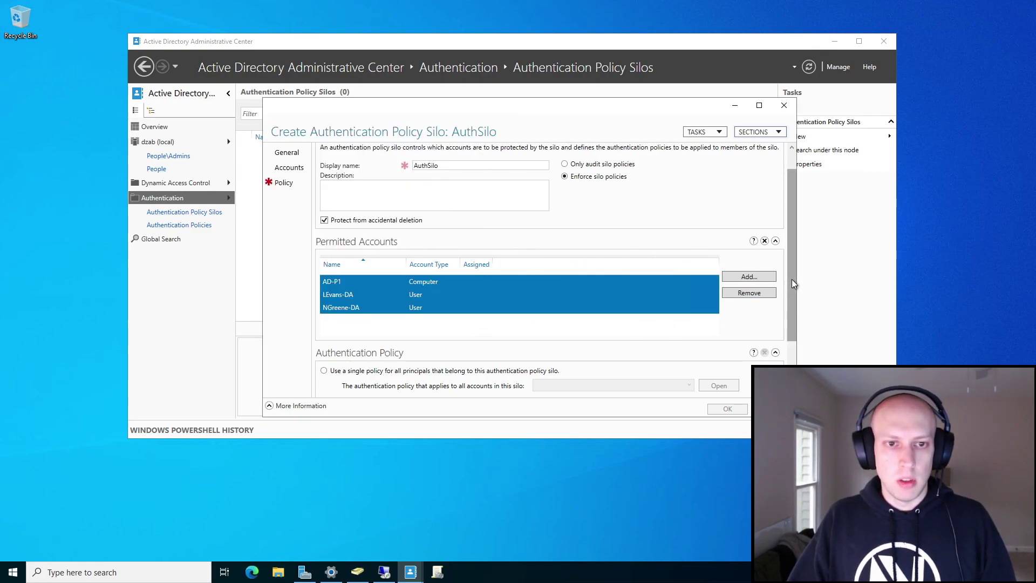
# - Apply AuthPolicy as the single policy for all principals and create AuthSilo
pyautogui.moveTo(793, 274); pyautogui.dragTo(791, 332)
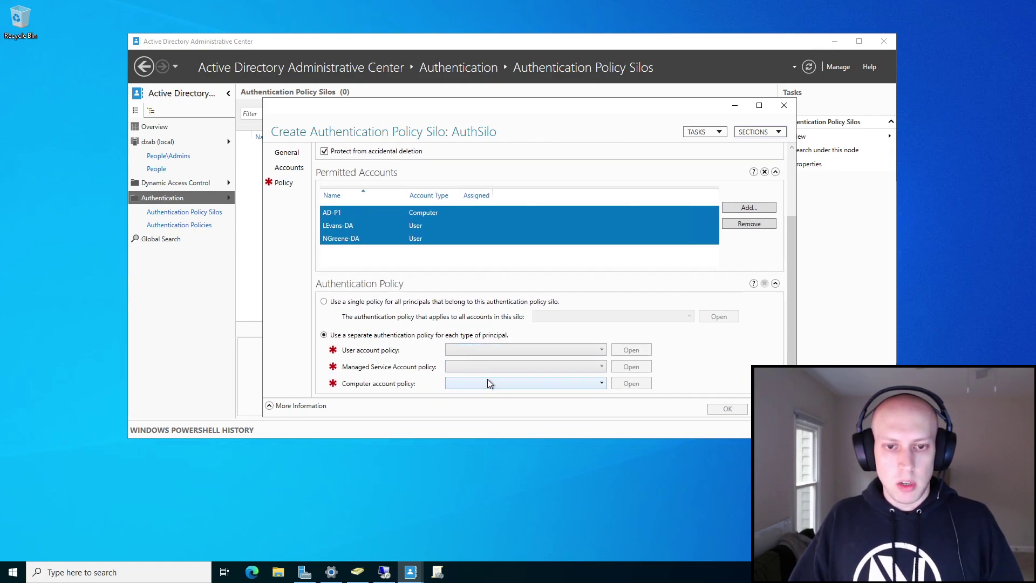
pyautogui.click(324, 301)
pyautogui.click(651, 317)
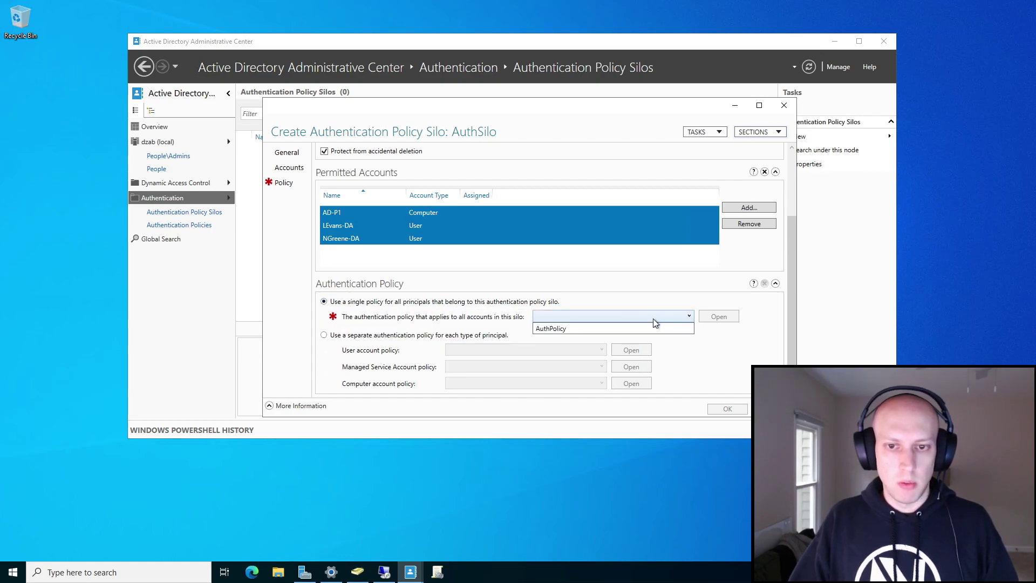
pyautogui.click(587, 328)
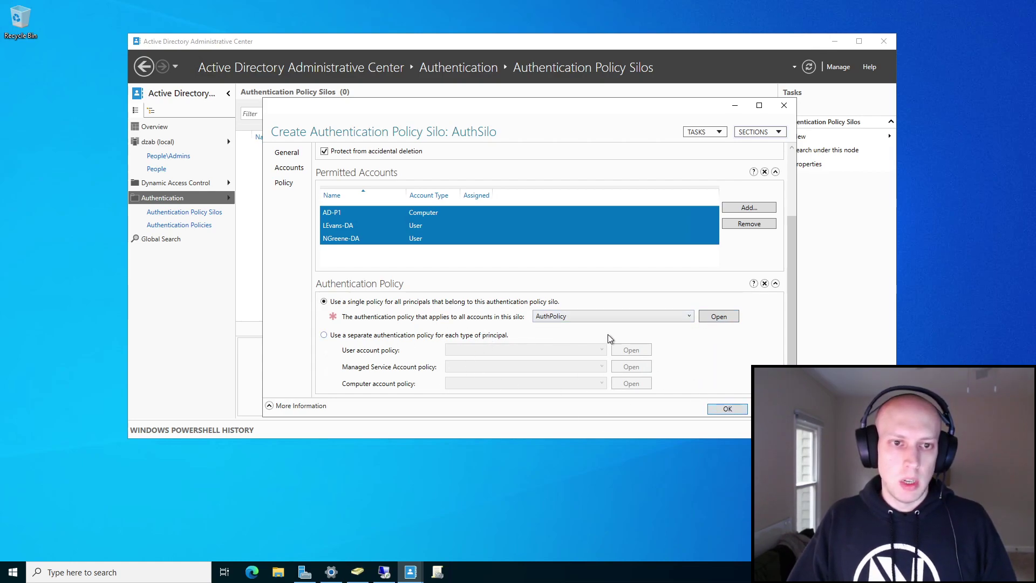
pyautogui.click(728, 409)
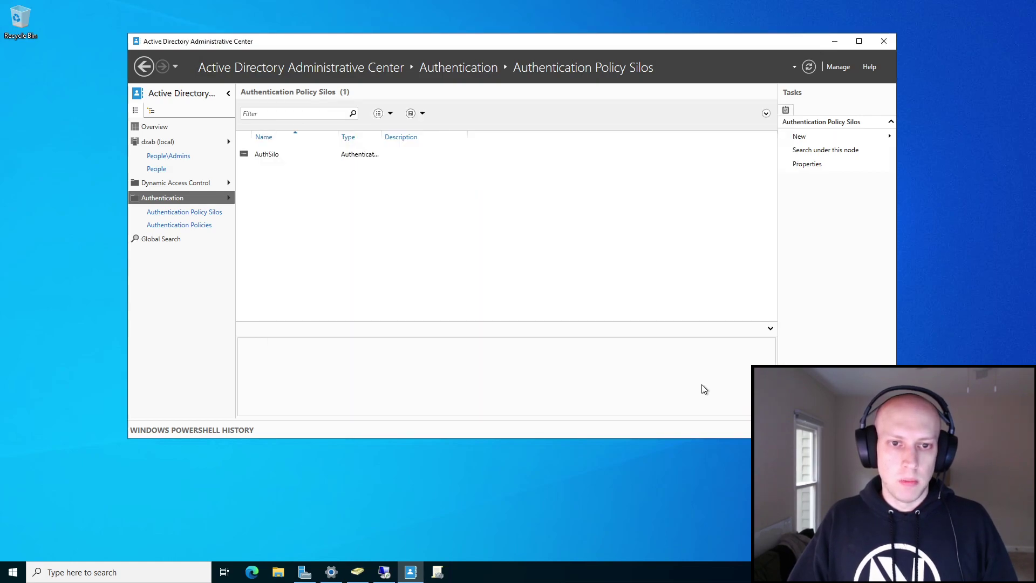
# - Check the Authentication Policies and Silos lists, then open the People › Admins container
pyautogui.click(192, 224)
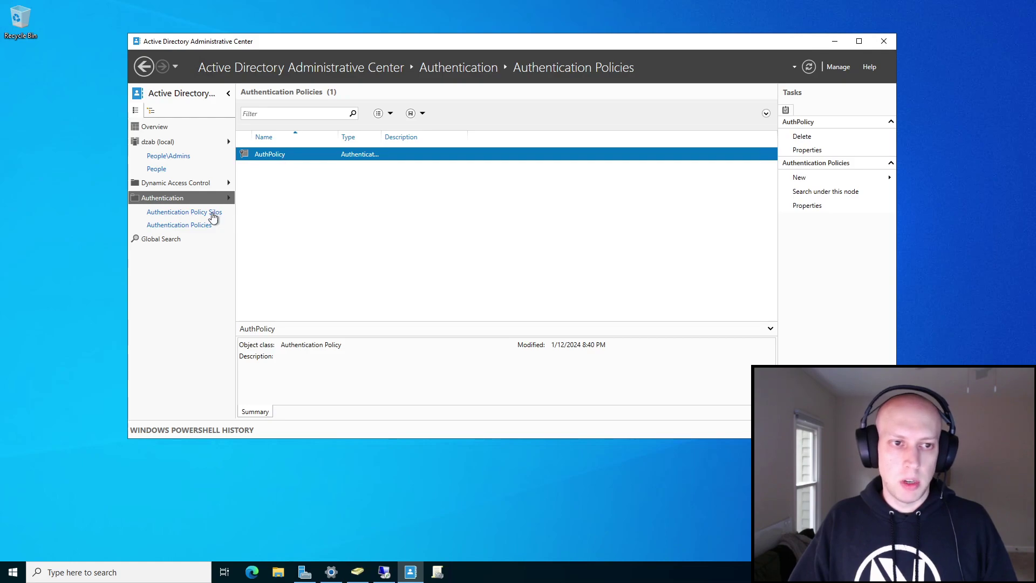
pyautogui.click(189, 214)
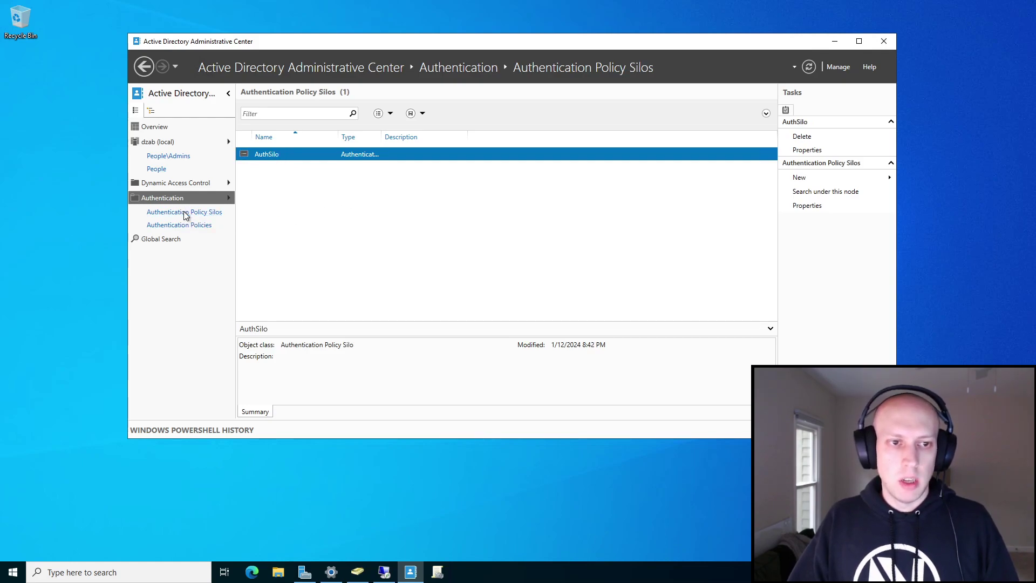
pyautogui.click(193, 224)
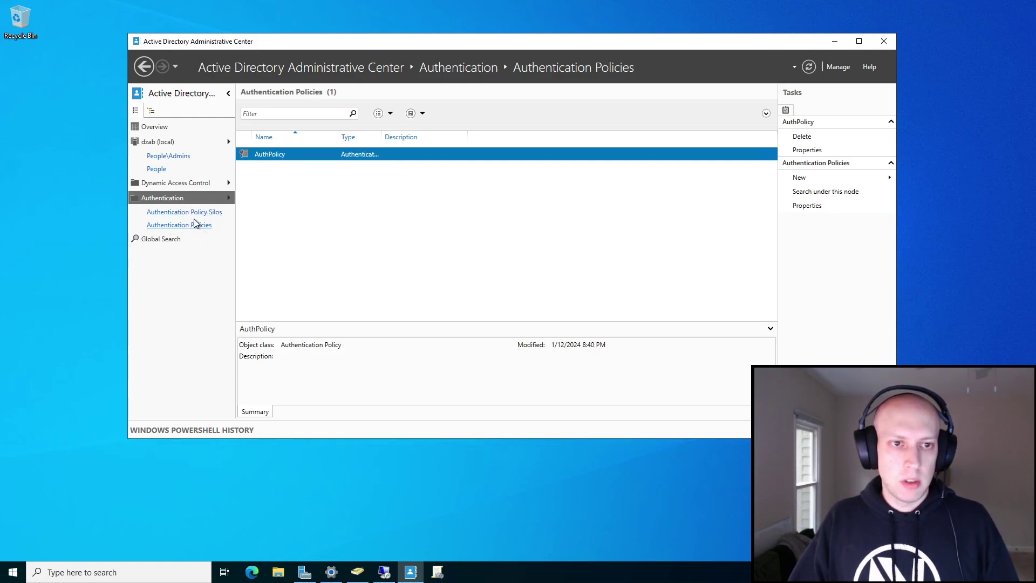
pyautogui.click(191, 213)
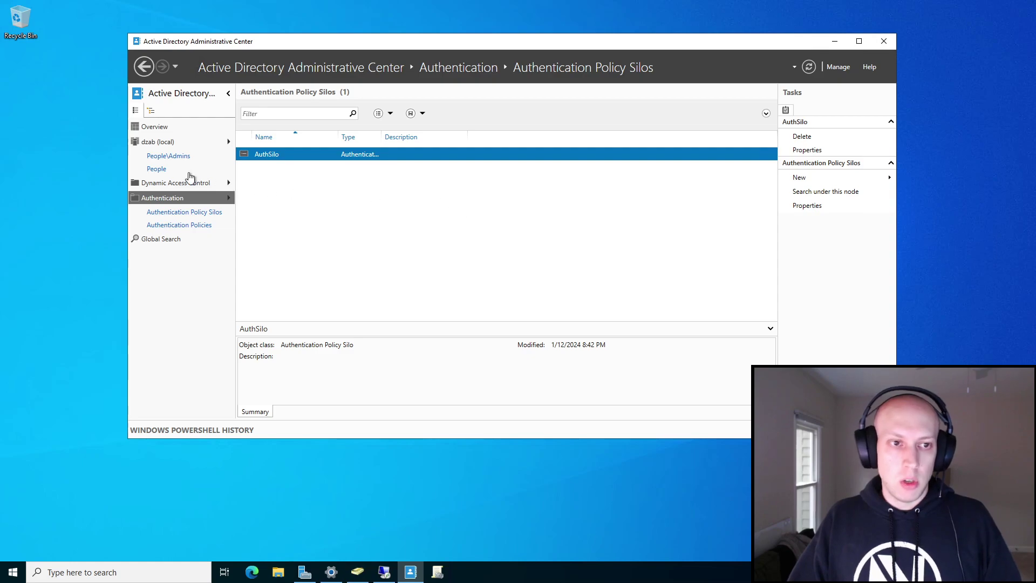
pyautogui.click(169, 156)
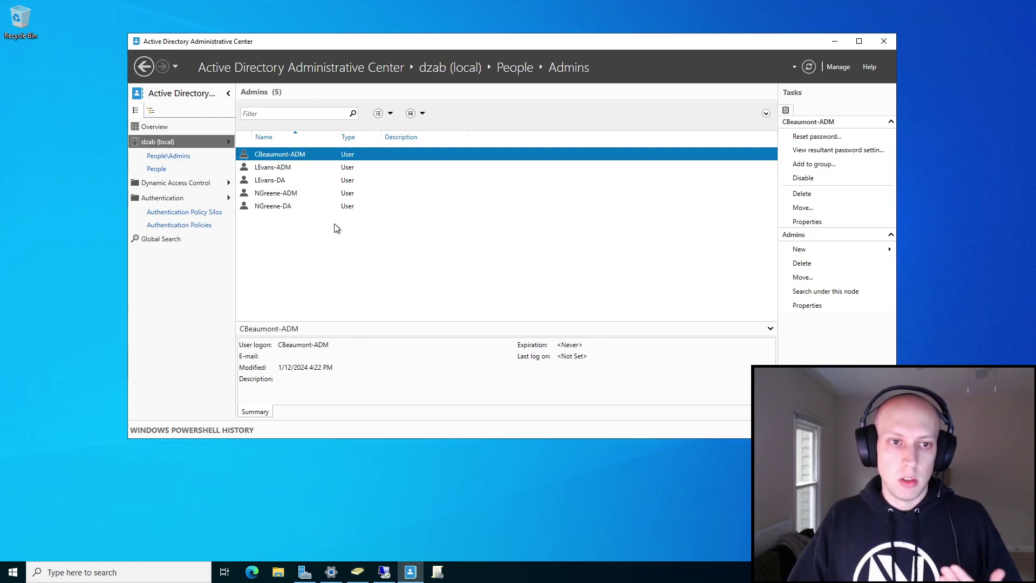
# - In the first -DA admin account's properties, assign the AuthSilo authentication policy silo
pyautogui.rightClick(278, 182)
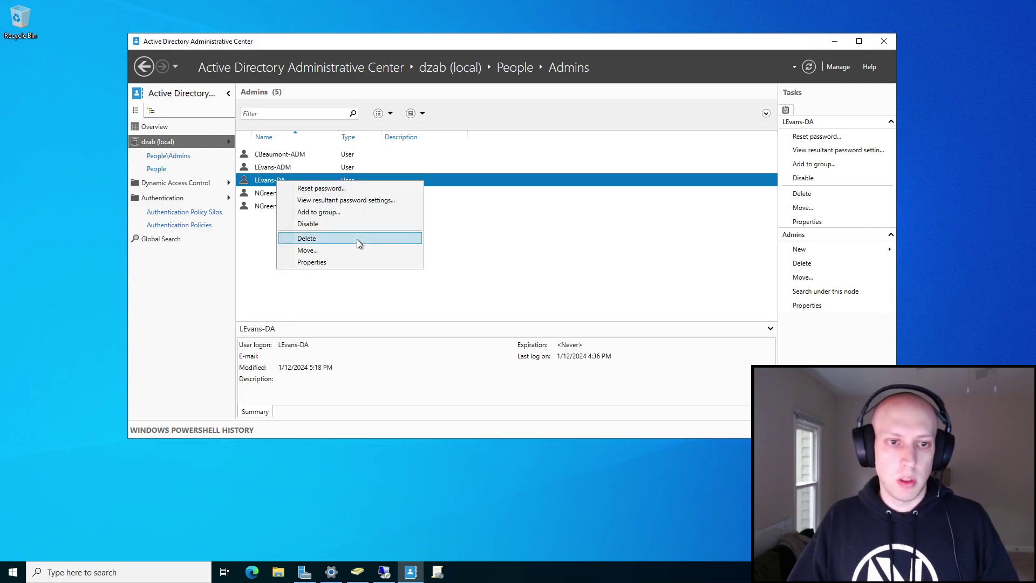
pyautogui.click(336, 262)
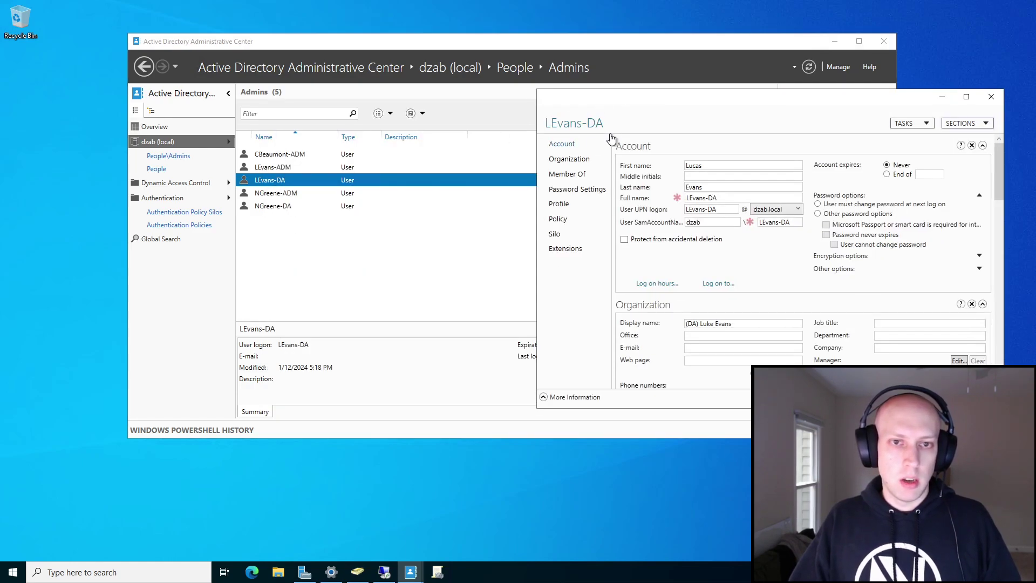
pyautogui.moveTo(665, 99); pyautogui.dragTo(531, 56)
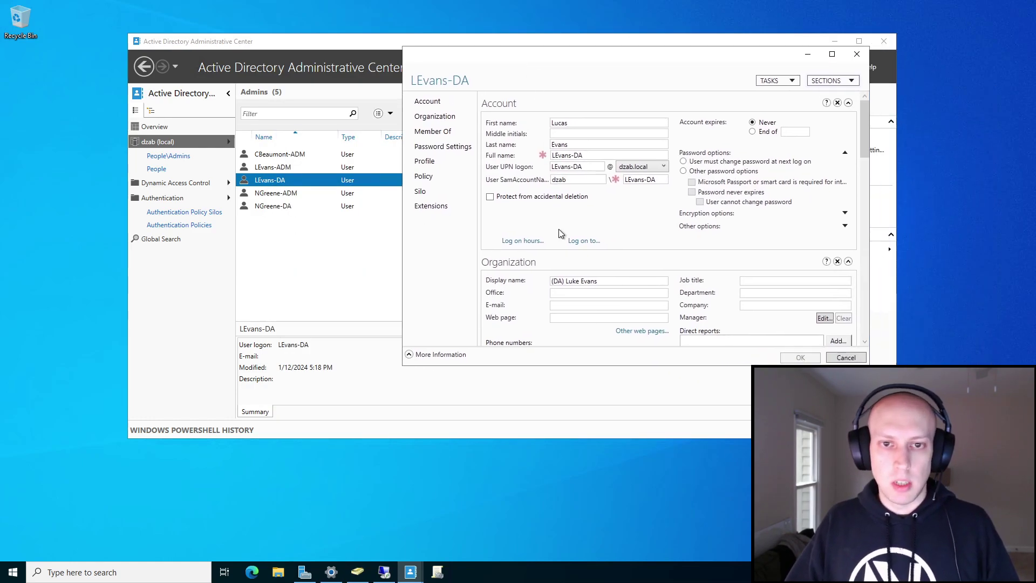
pyautogui.click(423, 195)
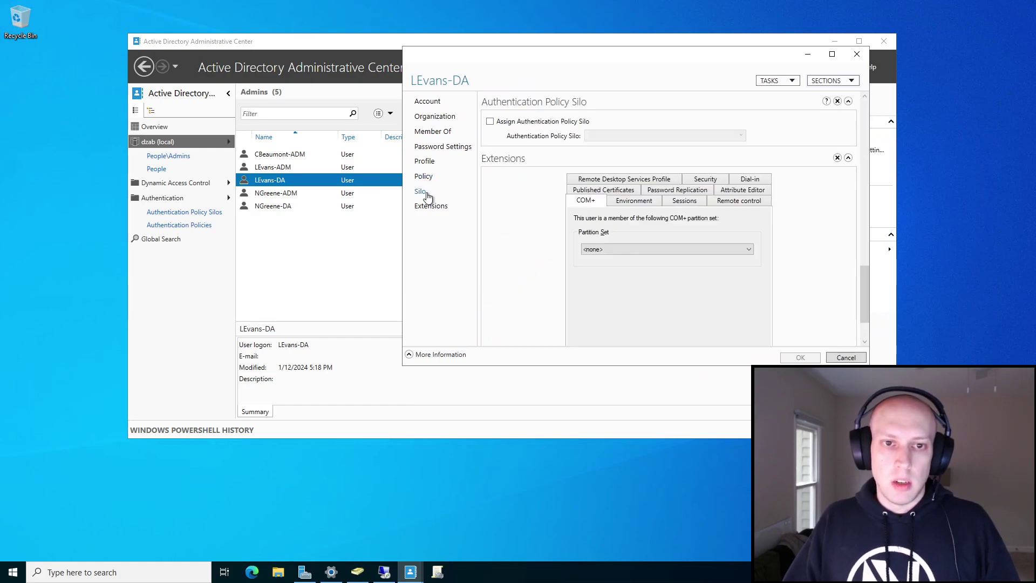
pyautogui.click(567, 124)
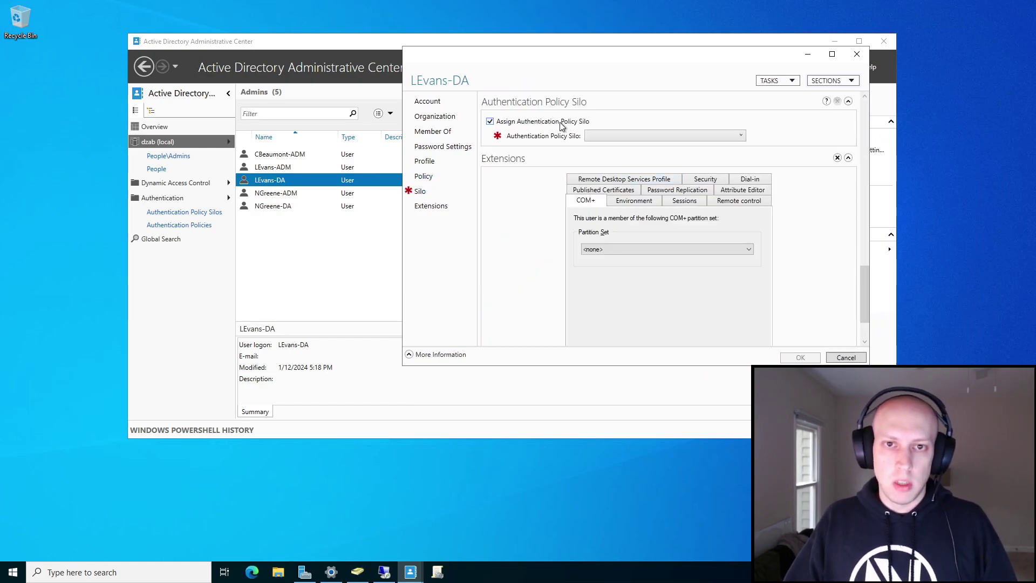
pyautogui.click(624, 137)
pyautogui.click(624, 146)
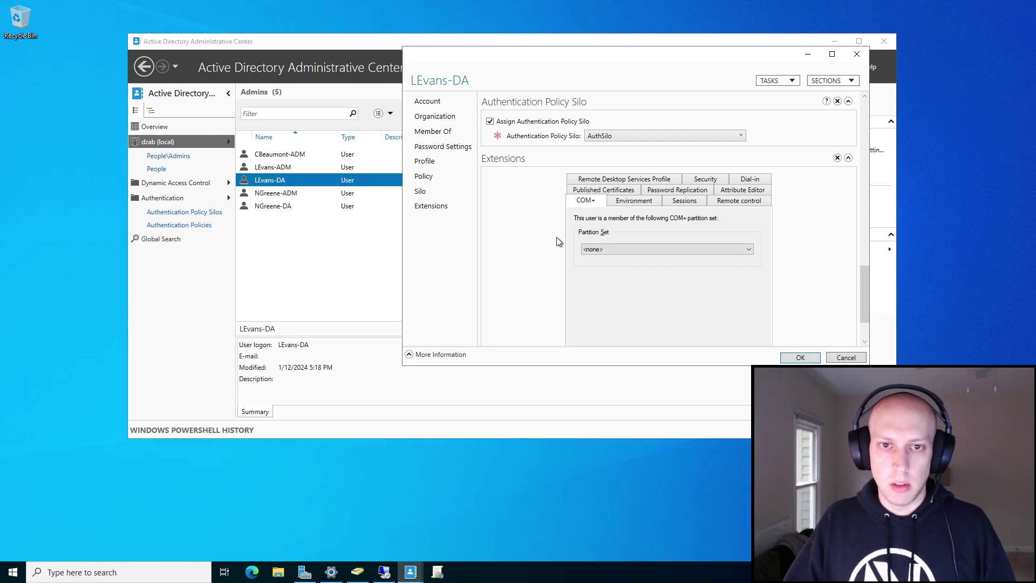
pyautogui.scroll(1, 498, 208)
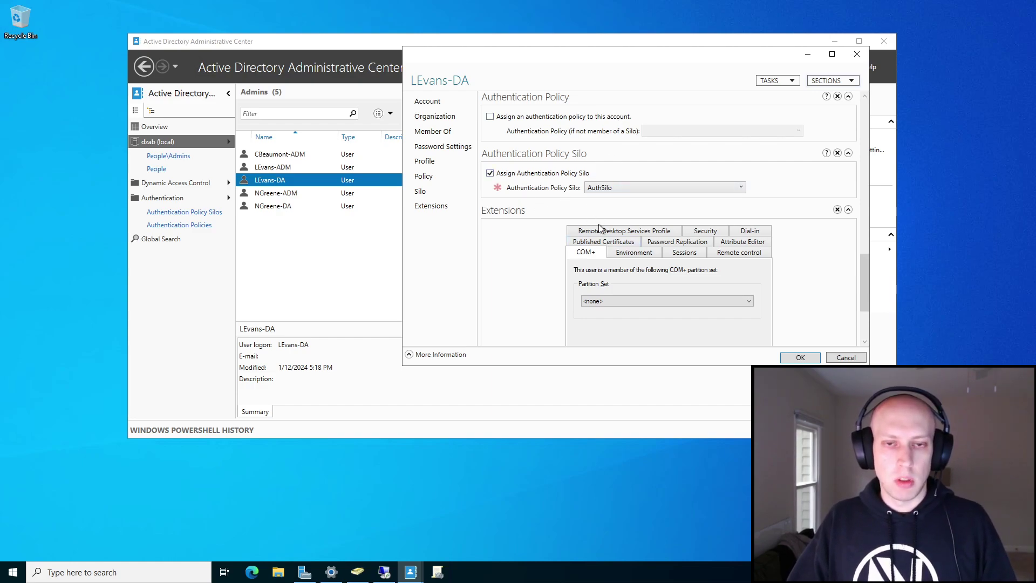
# - Save the first admin's silo assignment and assign the second -DA admin account to AuthSilo
pyautogui.click(800, 358)
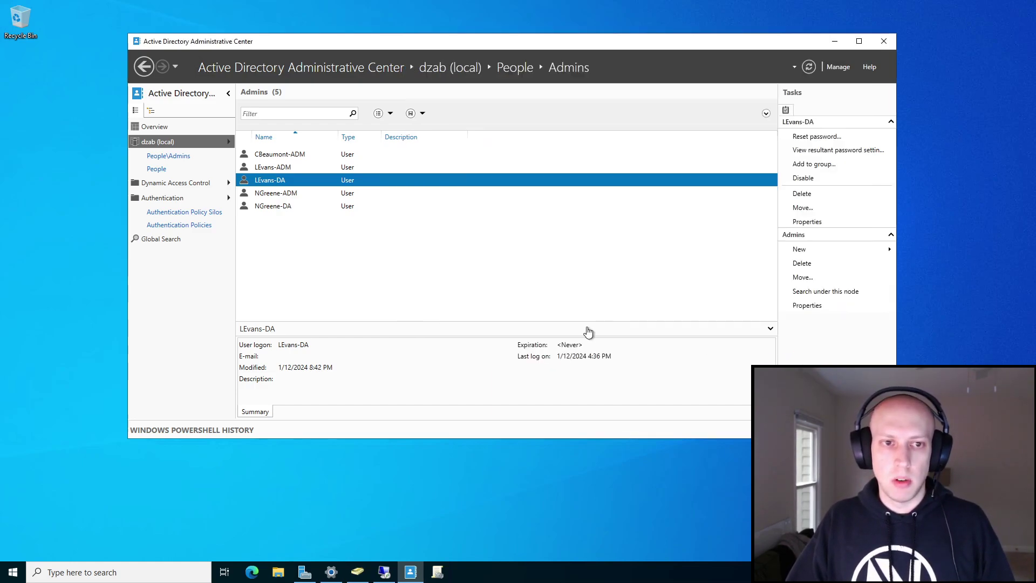
pyautogui.rightClick(278, 206)
pyautogui.click(340, 287)
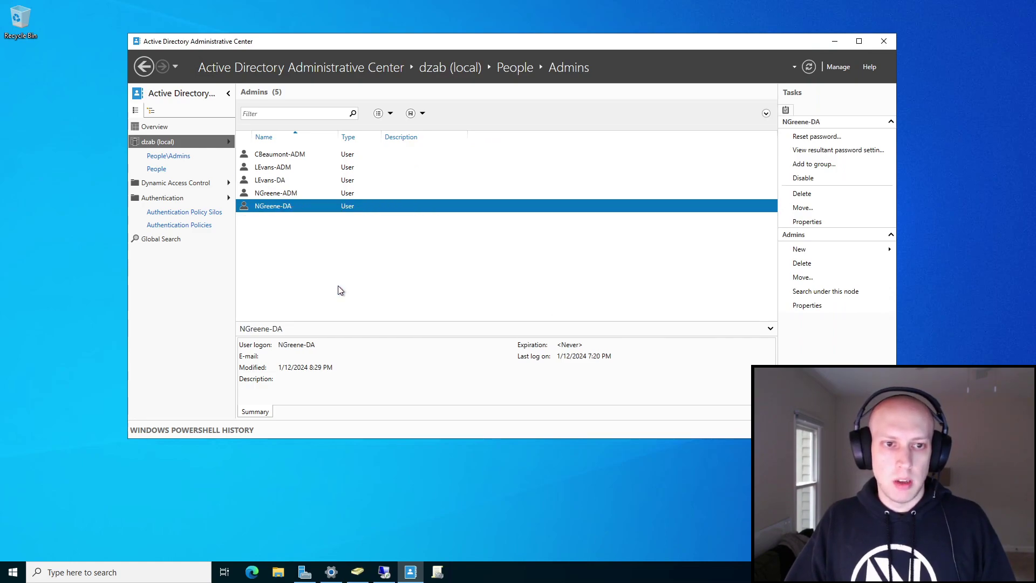
pyautogui.click(435, 206)
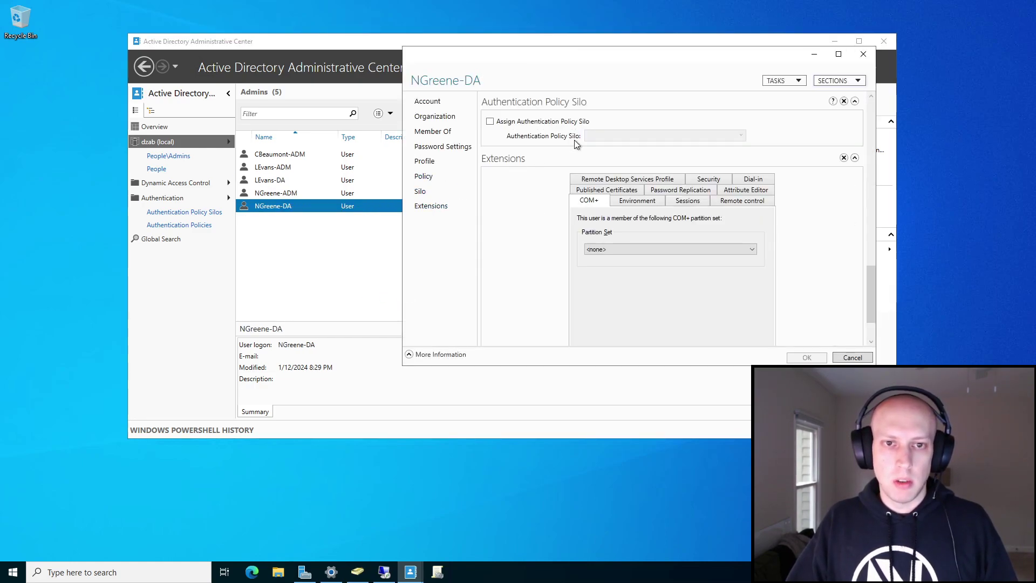
pyautogui.click(575, 122)
pyautogui.click(626, 136)
pyautogui.click(629, 146)
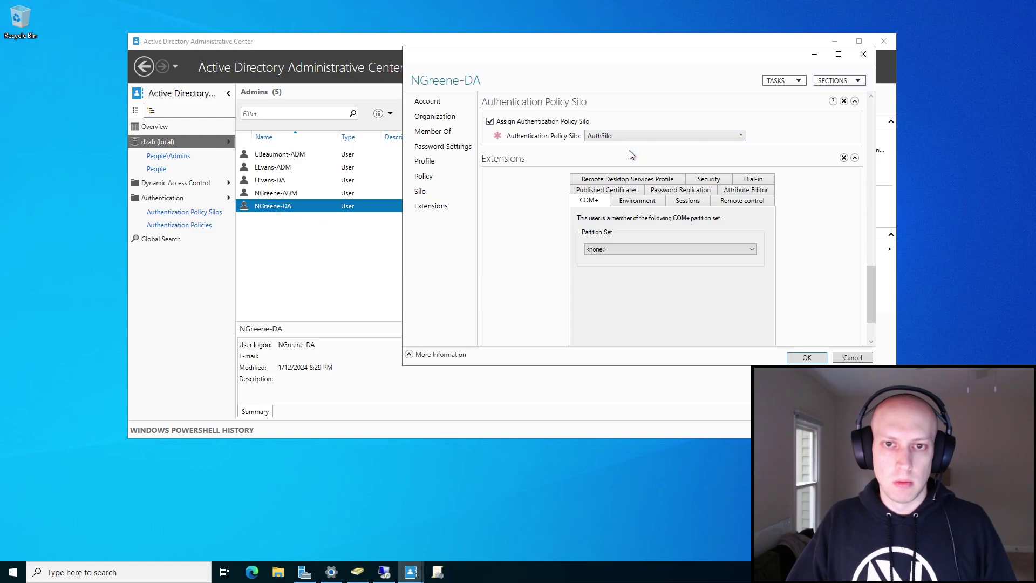
pyautogui.click(807, 358)
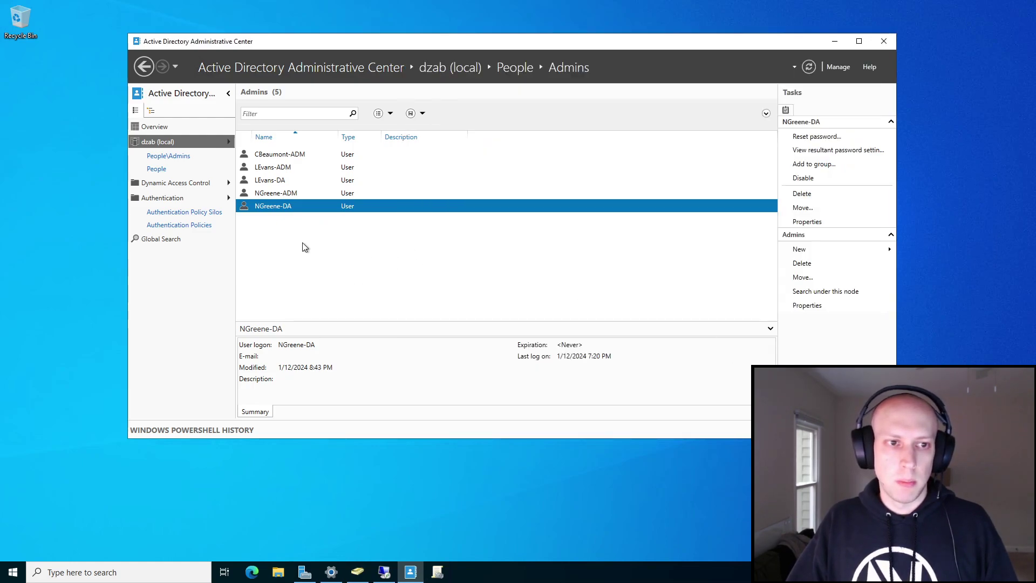
# - Browse the dzab domain to the Domain Controllers container
pyautogui.click(160, 142)
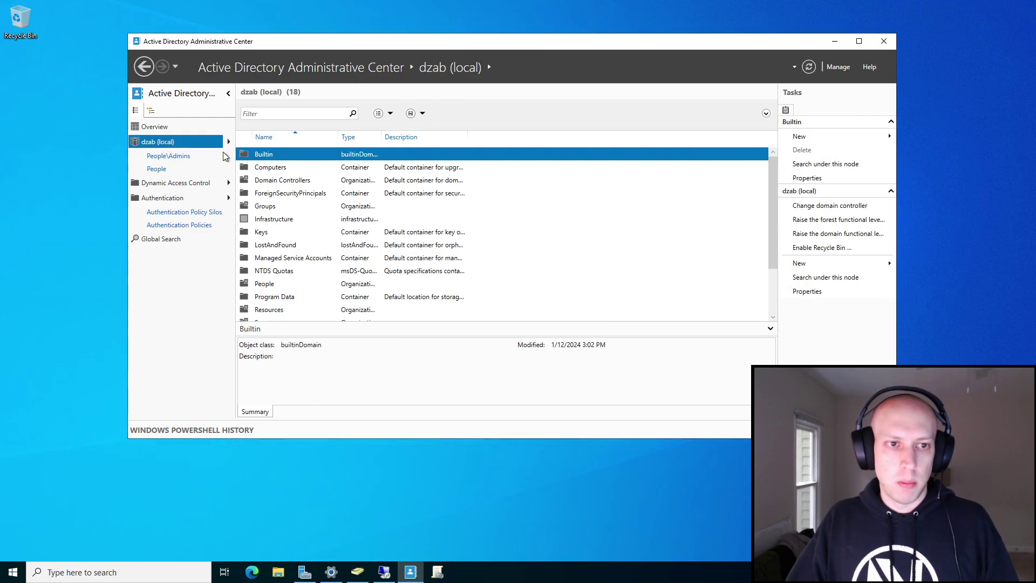
pyautogui.scroll(-2, 283, 286)
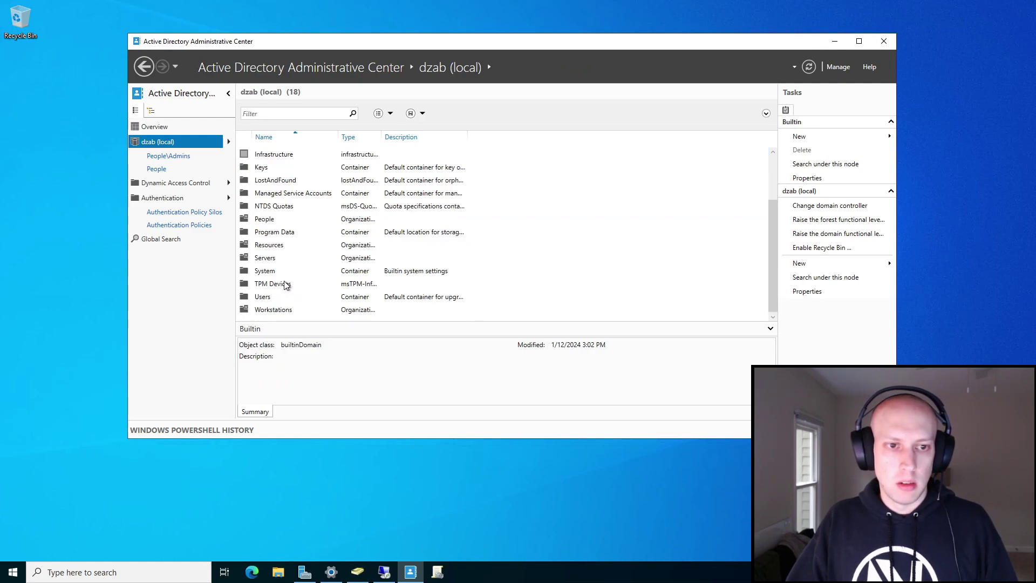
pyautogui.click(267, 258)
pyautogui.doubleClick(267, 258)
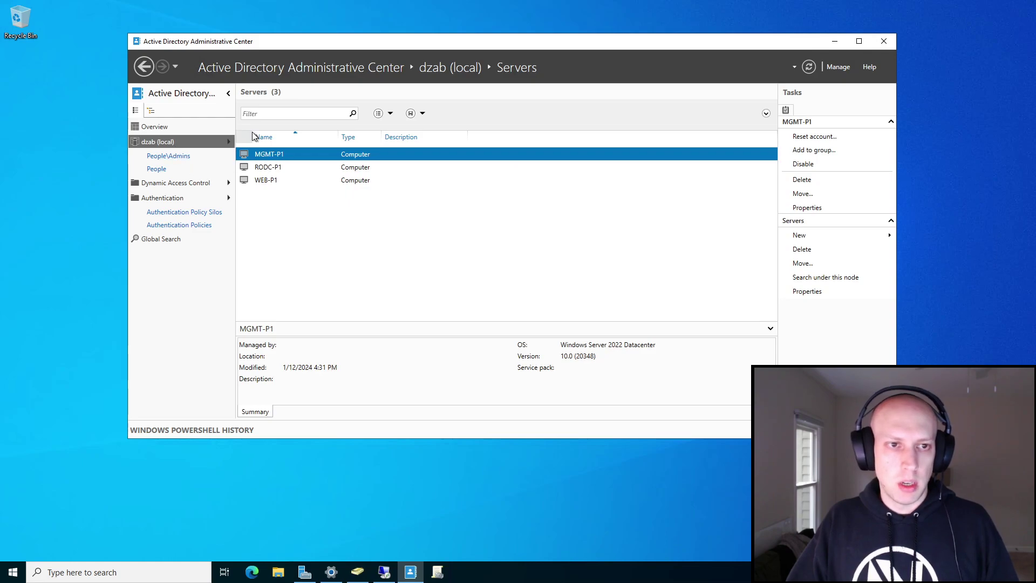
pyautogui.hotkey('alt', 'Left')
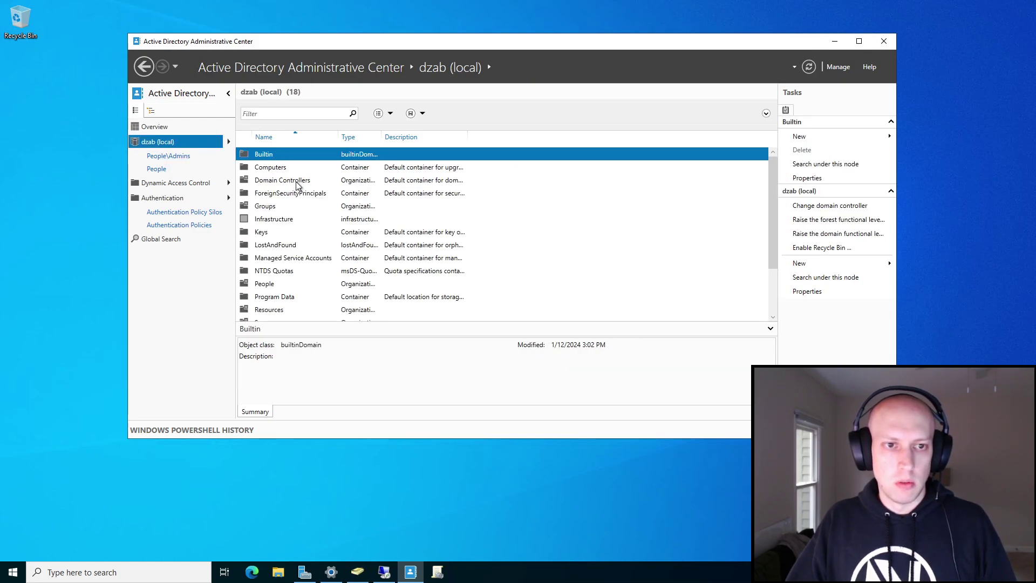
pyautogui.doubleClick(296, 181)
# - Assign domain controller AD-P1 to AuthSilo and save the change
pyautogui.rightClick(266, 154)
pyautogui.click(304, 203)
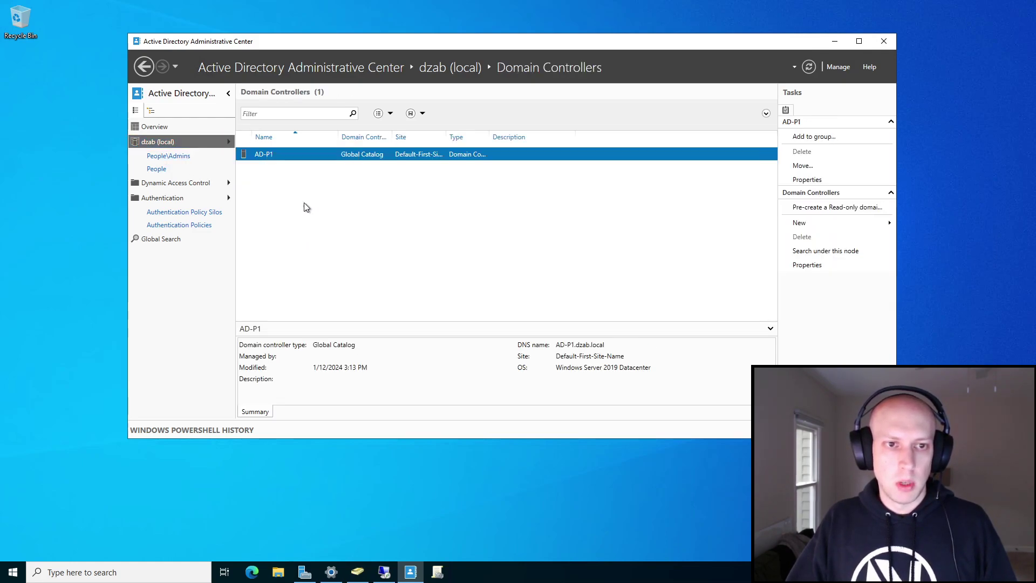
pyautogui.click(420, 161)
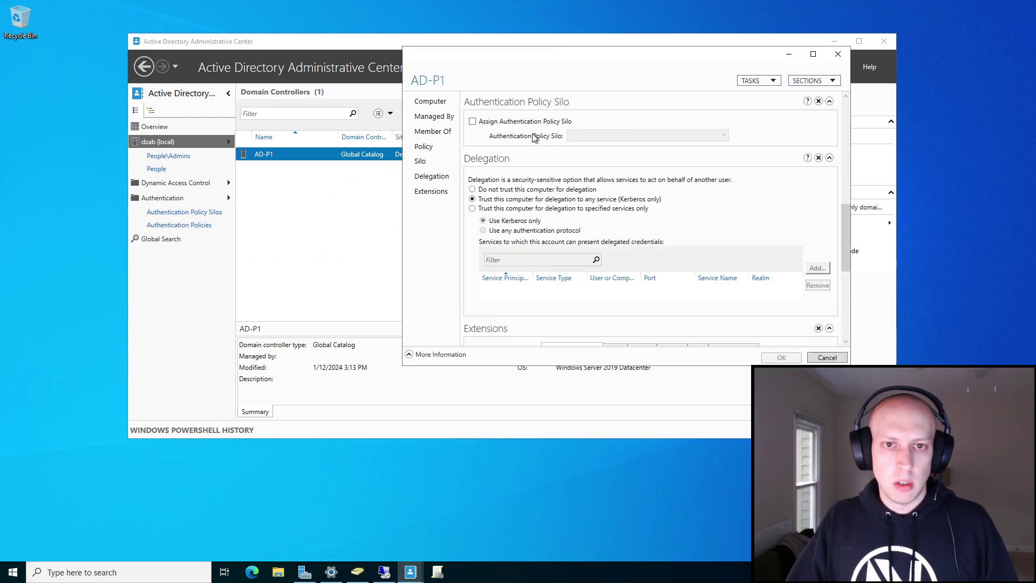
pyautogui.click(473, 121)
pyautogui.click(607, 134)
pyautogui.click(615, 145)
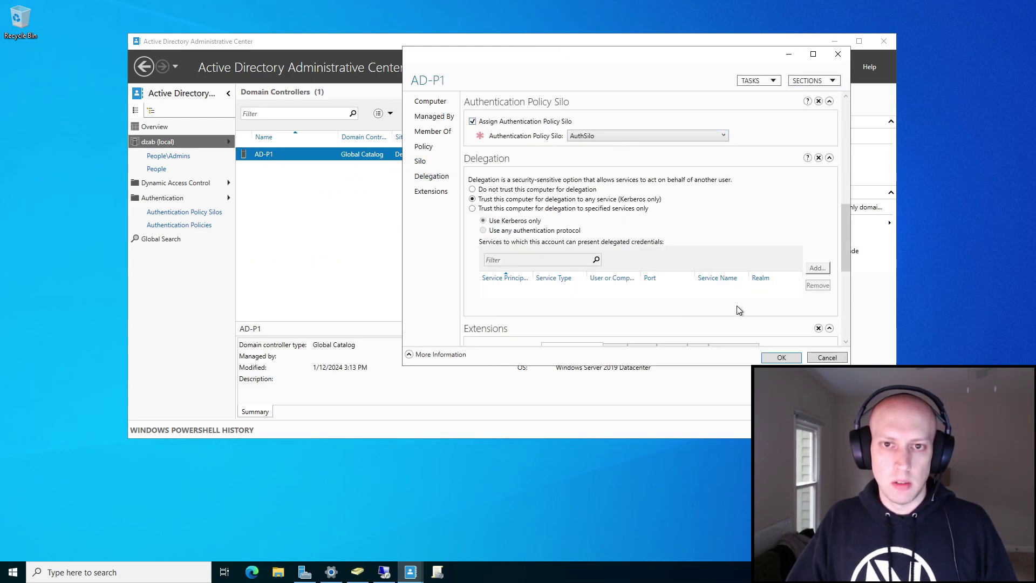
pyautogui.click(782, 357)
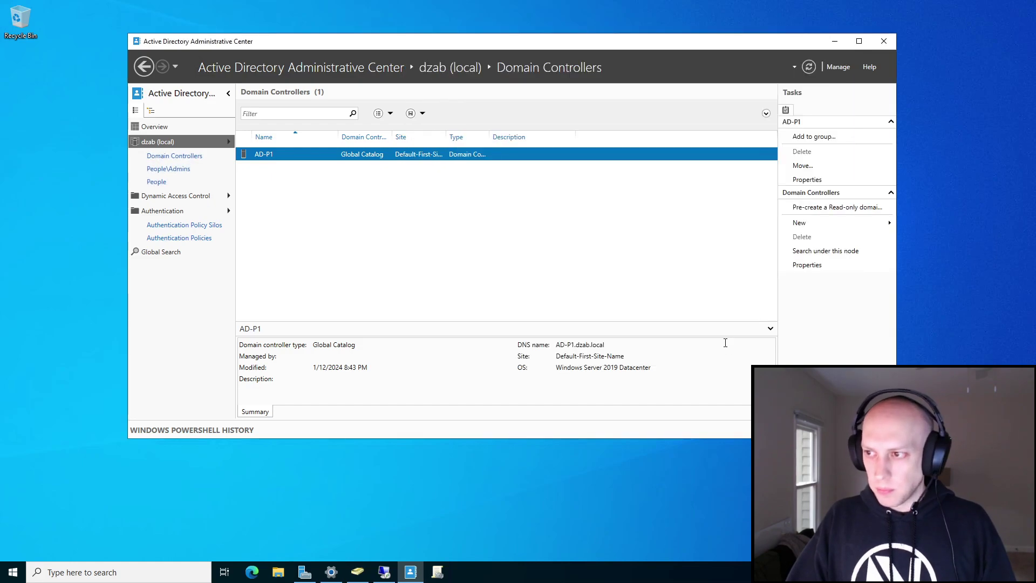
# - Open AuthPolicy's properties from the Authentication Policies list
pyautogui.click(200, 241)
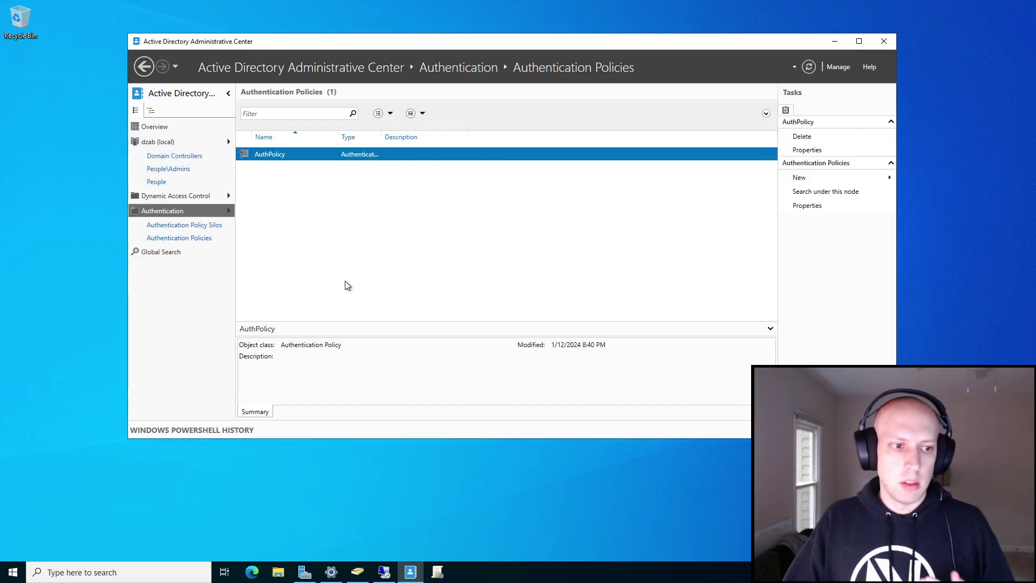
pyautogui.rightClick(284, 161)
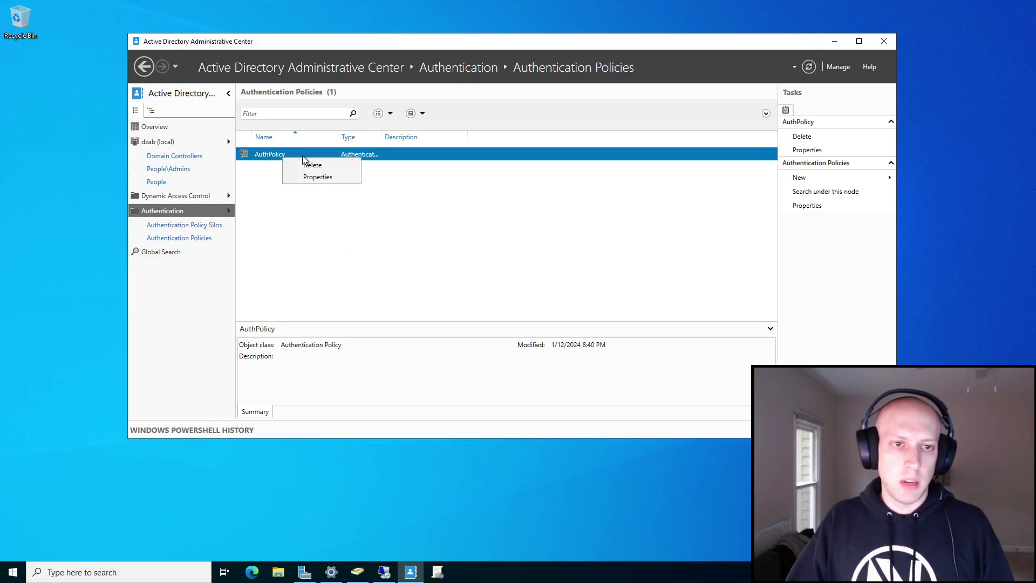
pyautogui.click(324, 177)
pyautogui.moveTo(737, 62); pyautogui.dragTo(549, 65)
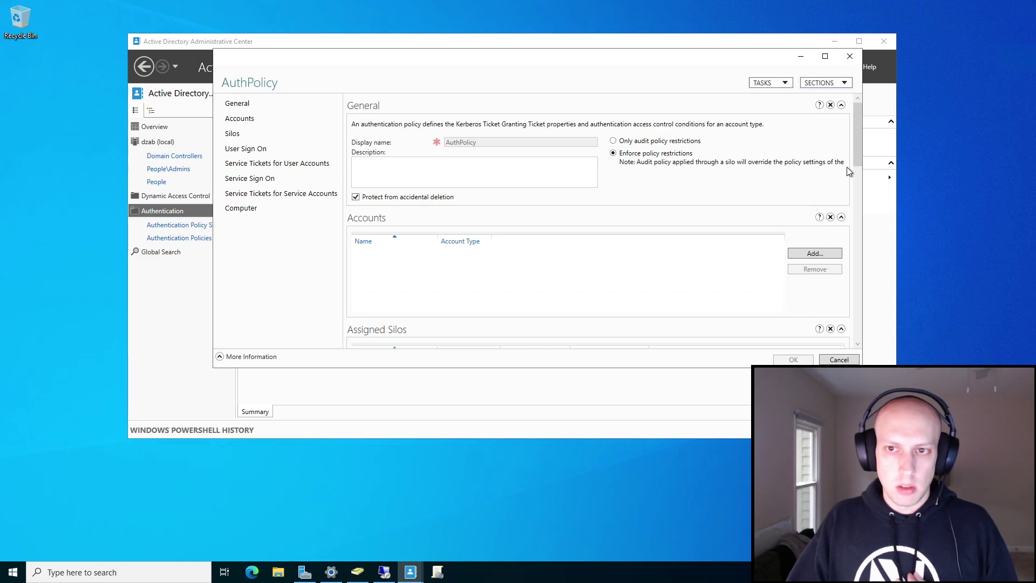
pyautogui.moveTo(856, 155); pyautogui.dragTo(857, 226)
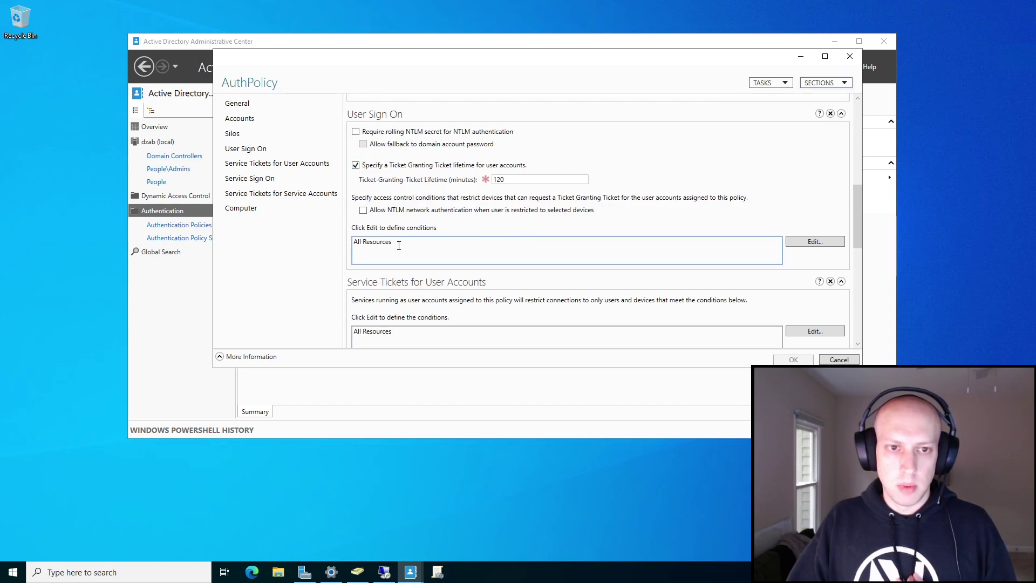
# - Add the User Sign On condition User AuthenticationSilo Equals Value AuthSilo
pyautogui.click(815, 242)
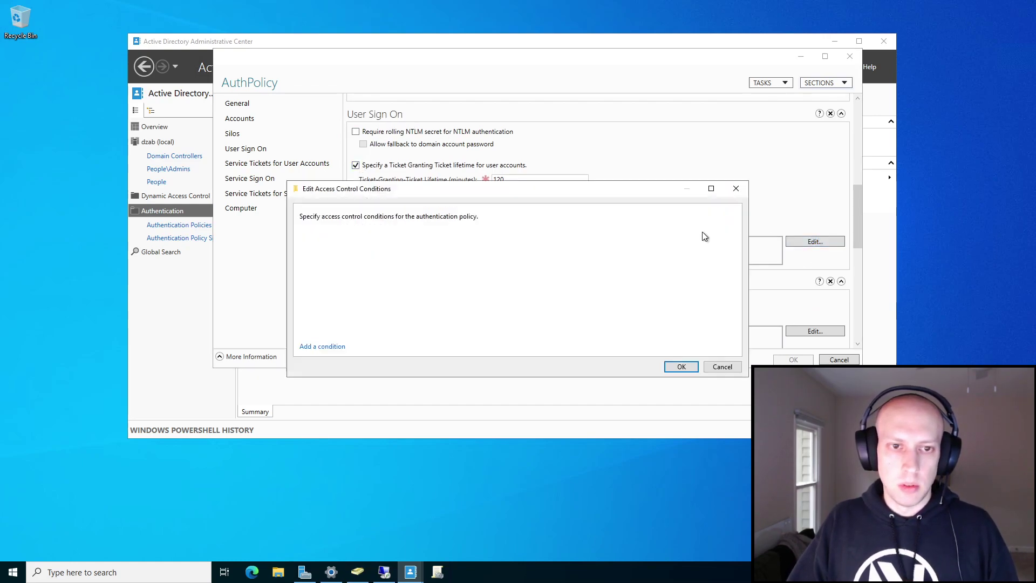
pyautogui.click(331, 347)
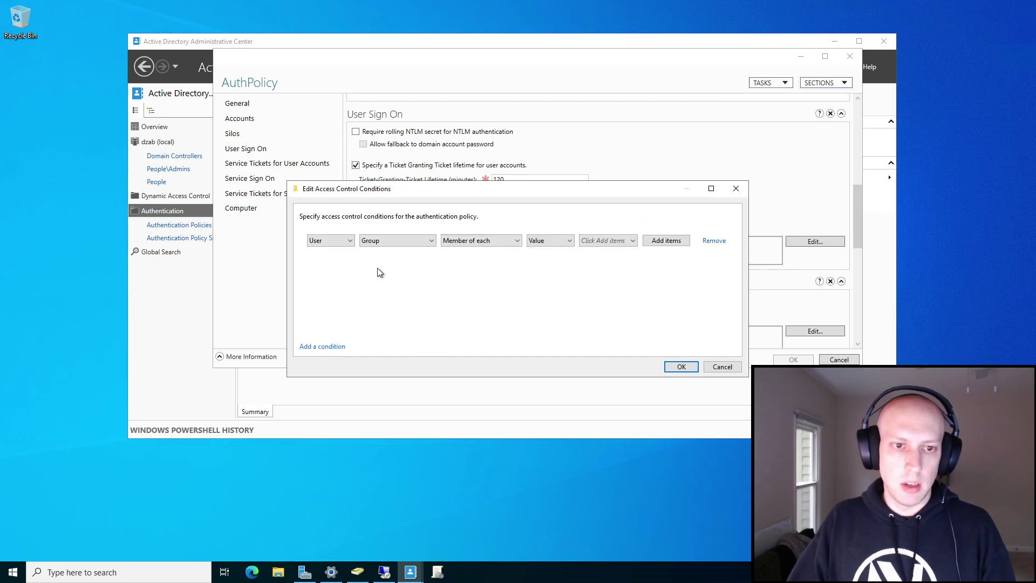
pyautogui.click(409, 241)
pyautogui.click(387, 251)
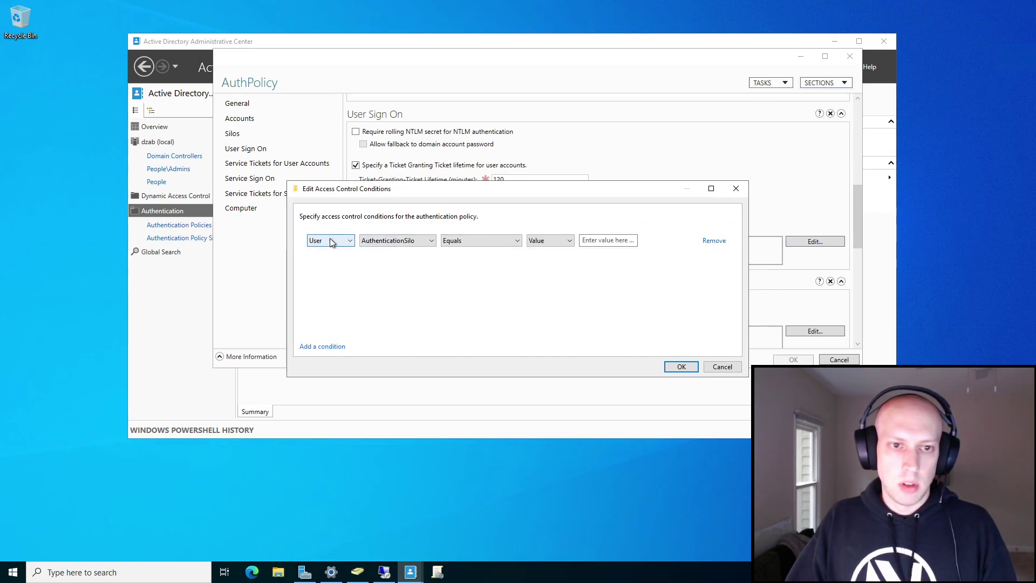
pyautogui.click(497, 243)
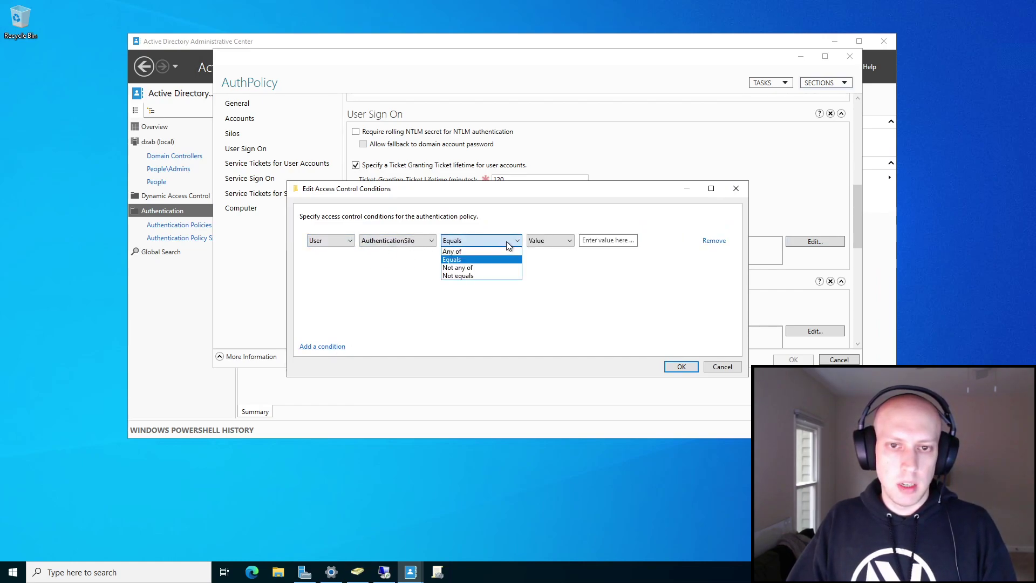
pyautogui.click(507, 242)
pyautogui.click(568, 240)
pyautogui.click(612, 240)
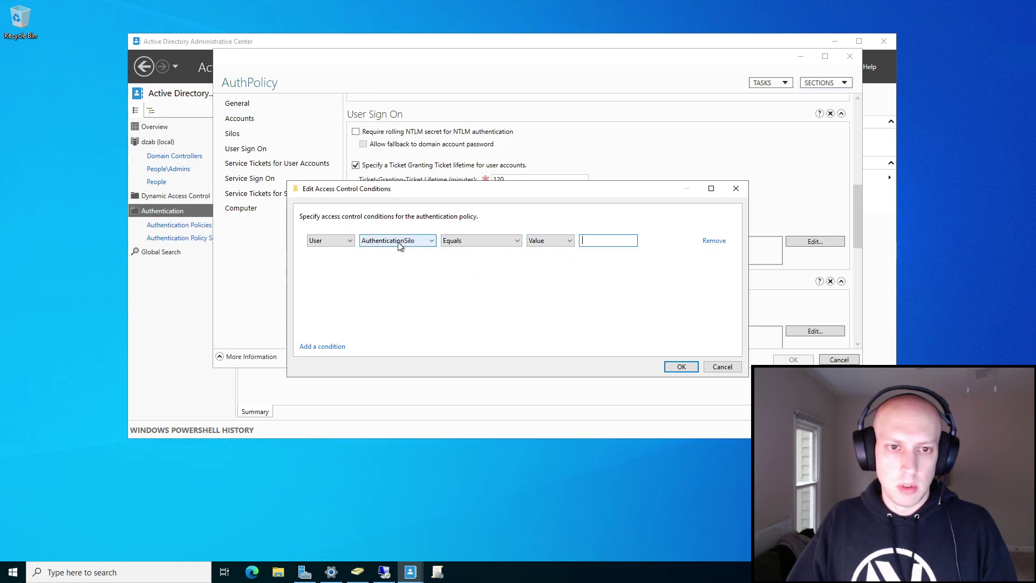
pyautogui.click(552, 243)
pyautogui.click(624, 240)
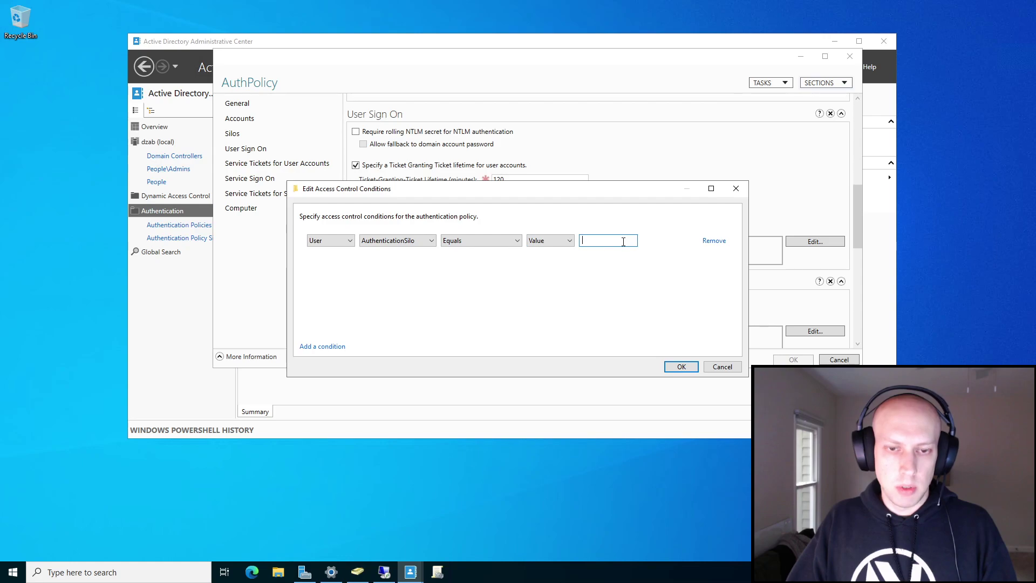
pyautogui.write('AuthSilo')
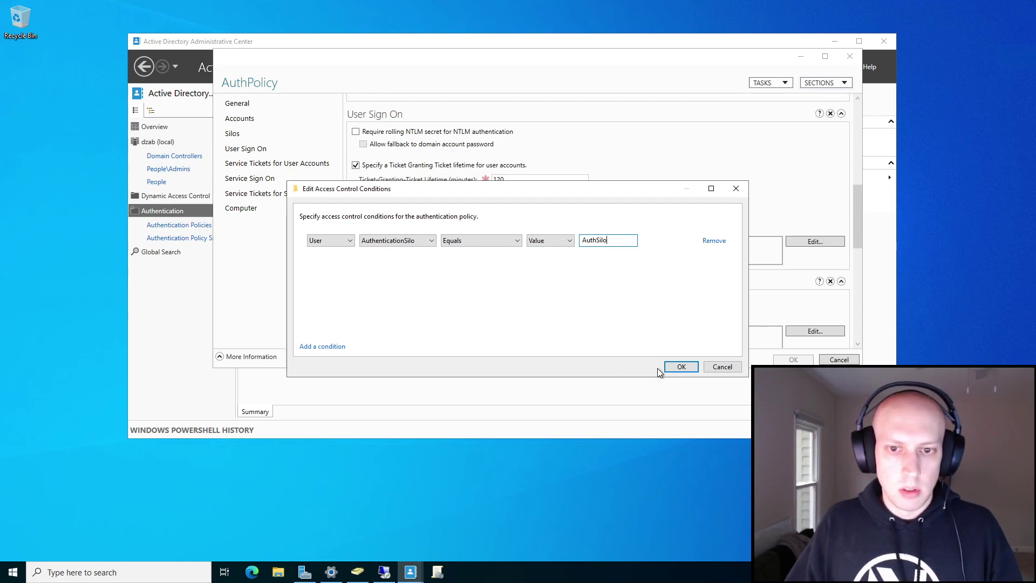
pyautogui.click(671, 367)
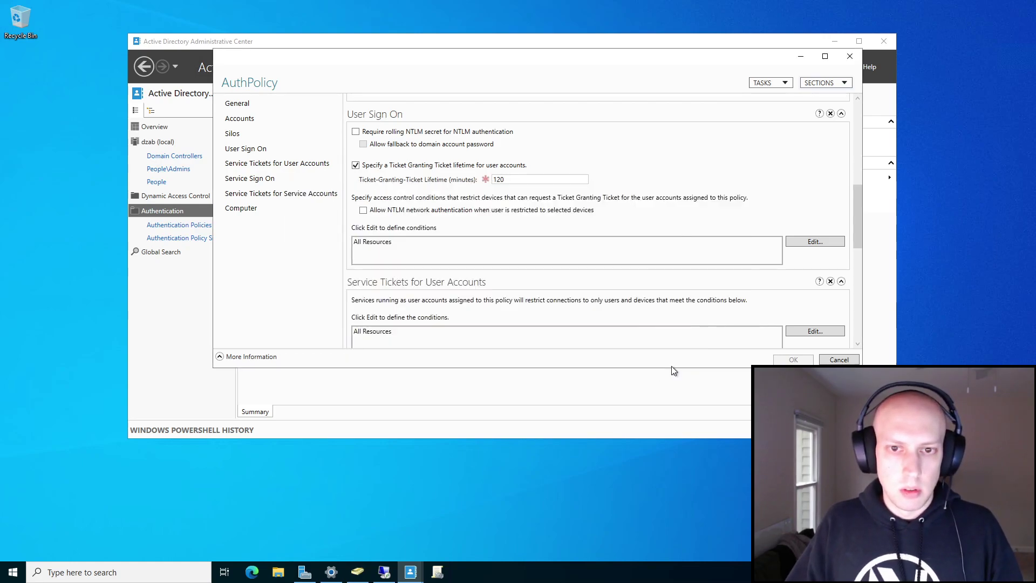
# - Review the User.AuthenticationSilo Equals "AuthSilo" condition and save AuthPolicy with OK
pyautogui.scroll(1, 494, 254)
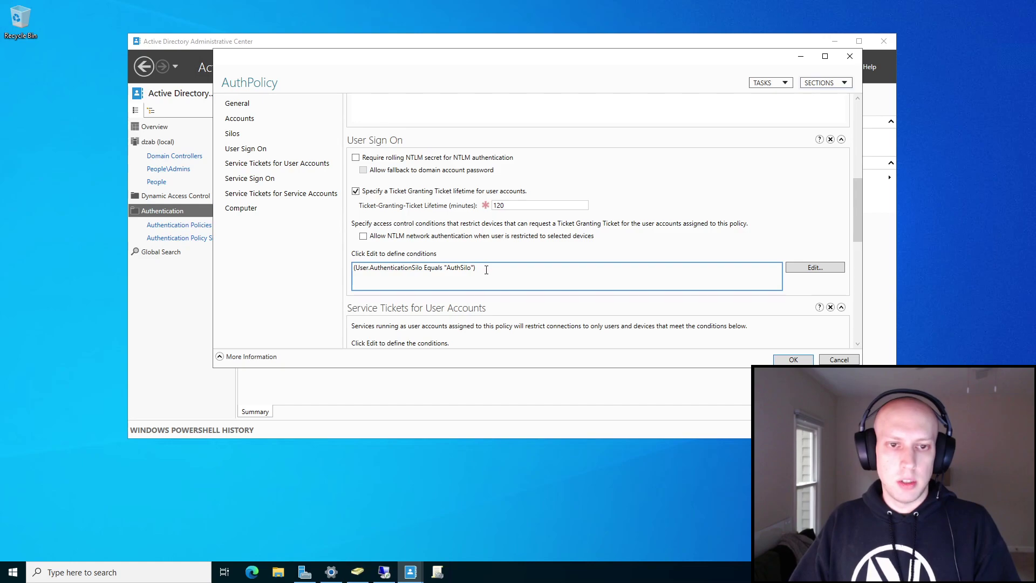
pyautogui.moveTo(486, 270); pyautogui.dragTo(360, 268)
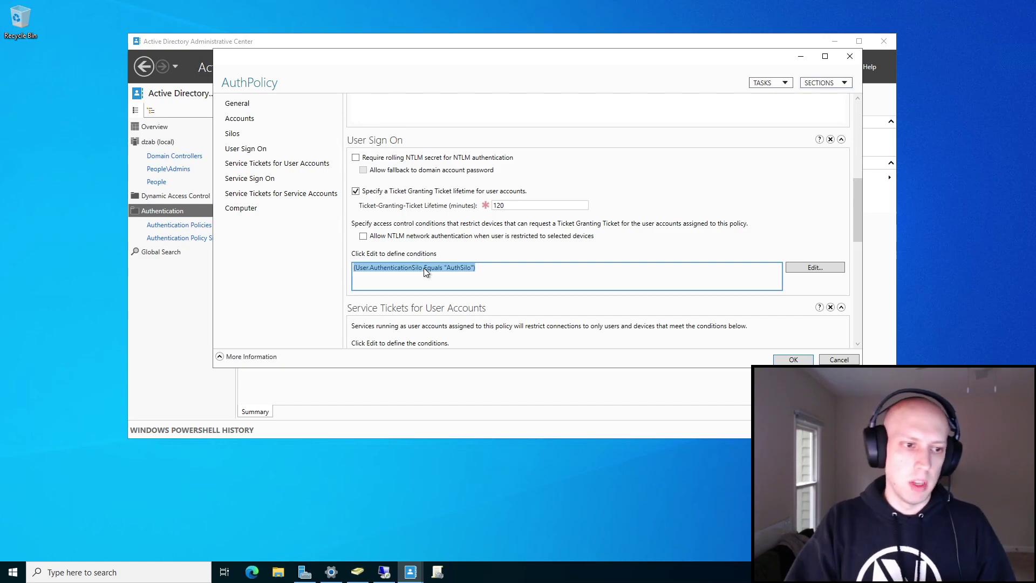
pyautogui.click(491, 268)
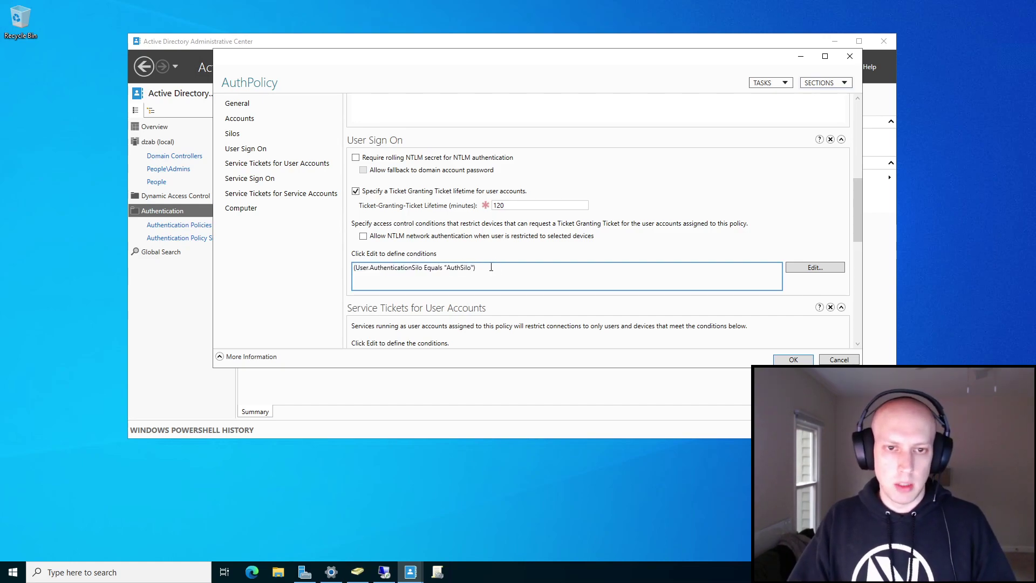
pyautogui.scroll(4, 541, 261)
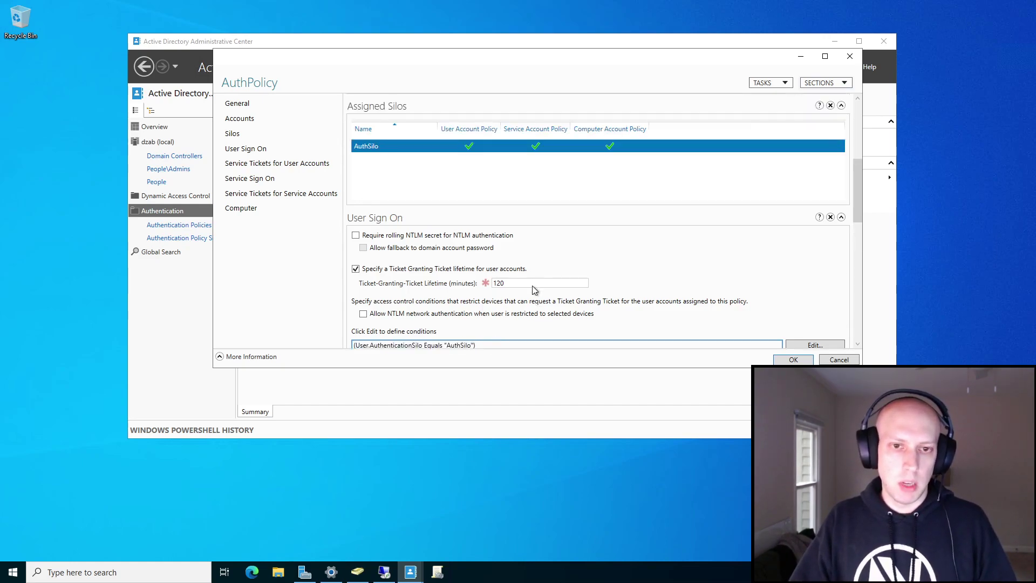
pyautogui.scroll(1, 594, 268)
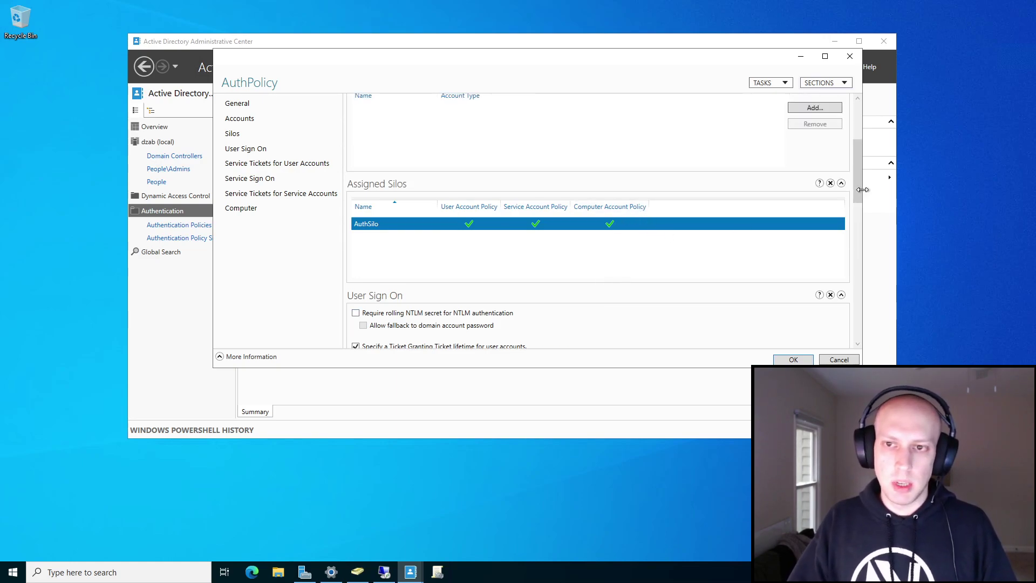
pyautogui.moveTo(860, 189)
pyautogui.mouseDown()
pyautogui.moveTo(861, 166)
pyautogui.moveTo(861, 182)
pyautogui.mouseUp()
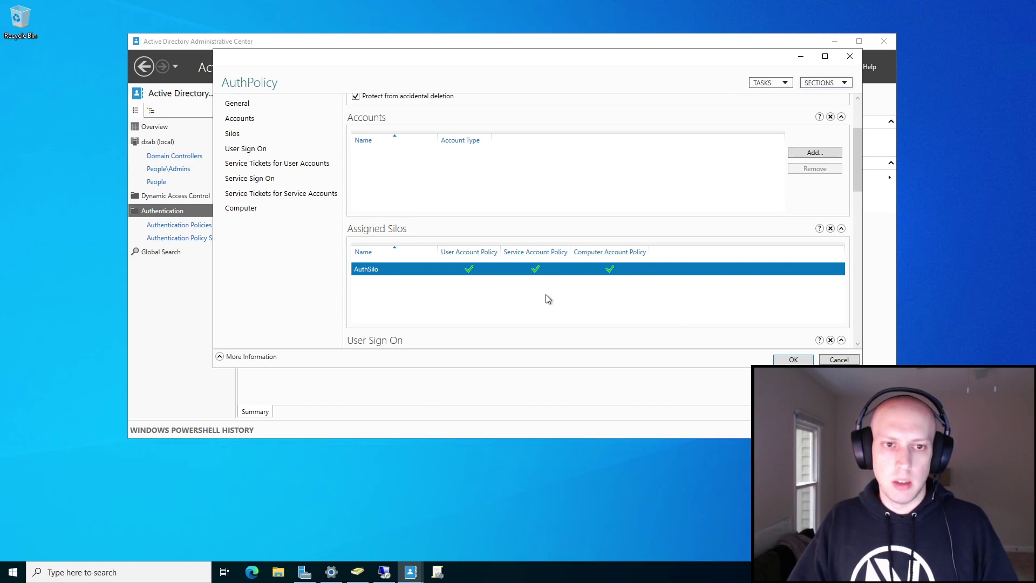
pyautogui.click(793, 360)
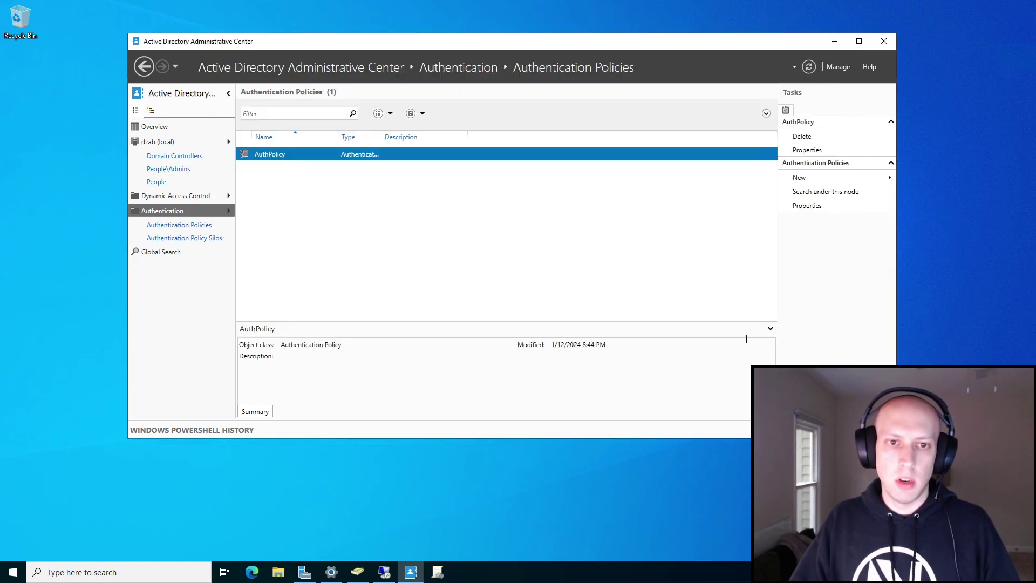
pyautogui.click(188, 238)
# - Check AuthSilo's permitted accounts, close its properties, and return to the web-p1 session
pyautogui.doubleClick(273, 155)
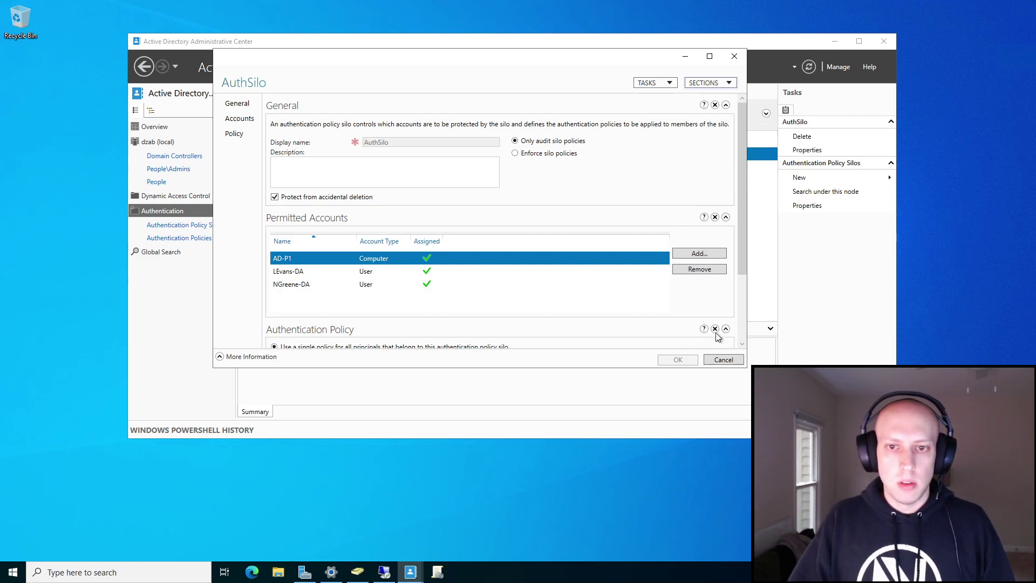
pyautogui.click(735, 56)
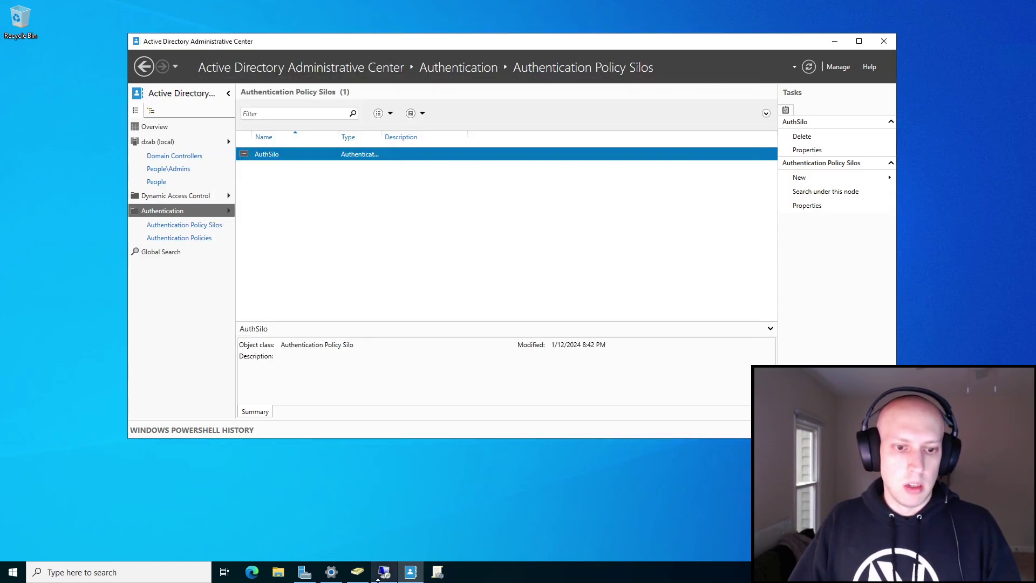
pyautogui.click(358, 572)
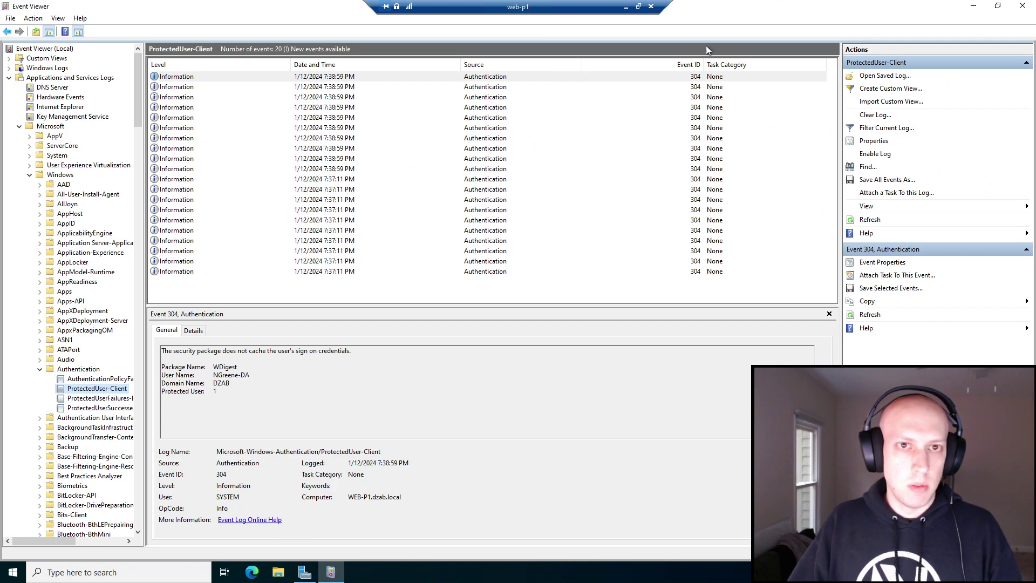
# - Connect to ad-p1 via a recent Remote Desktop entry, signing in with the account password
pyautogui.click(627, 7)
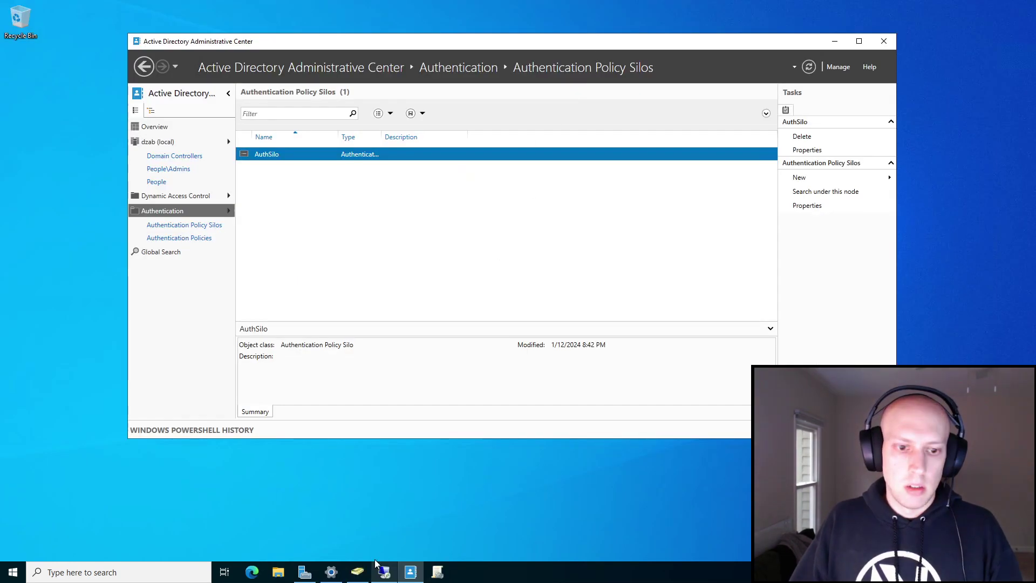
pyautogui.rightClick(384, 572)
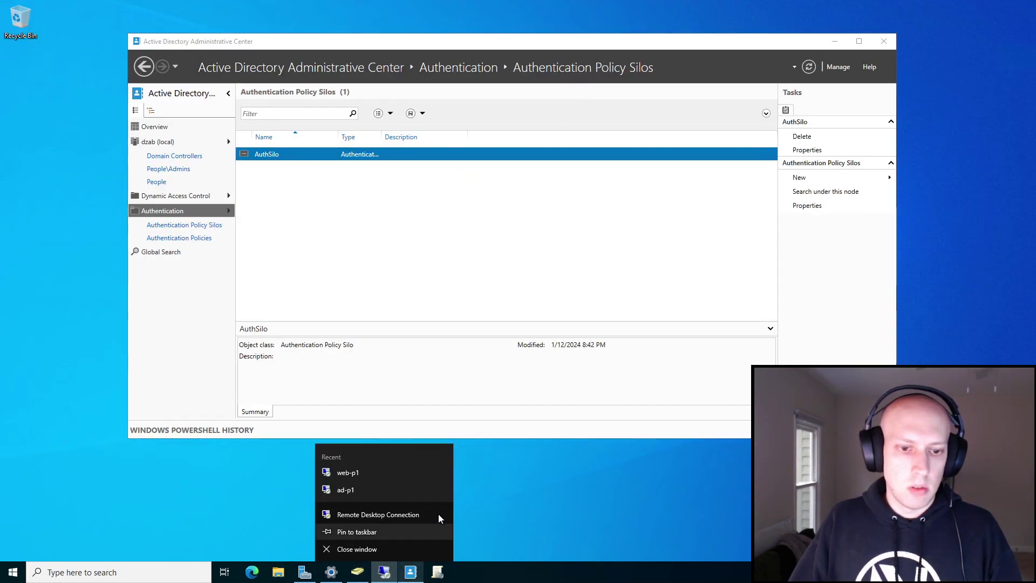
pyautogui.click(361, 489)
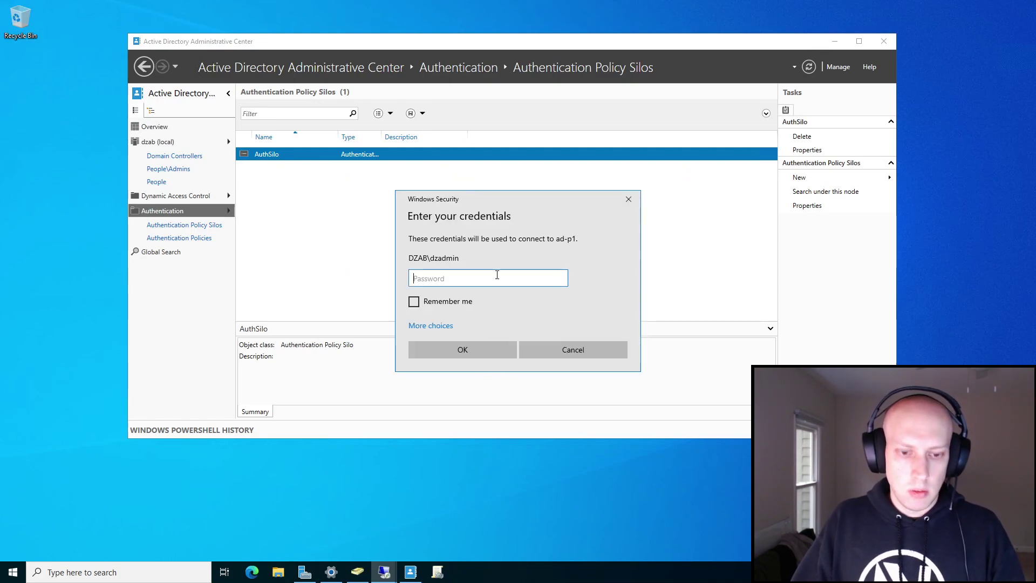
pyautogui.write('*')
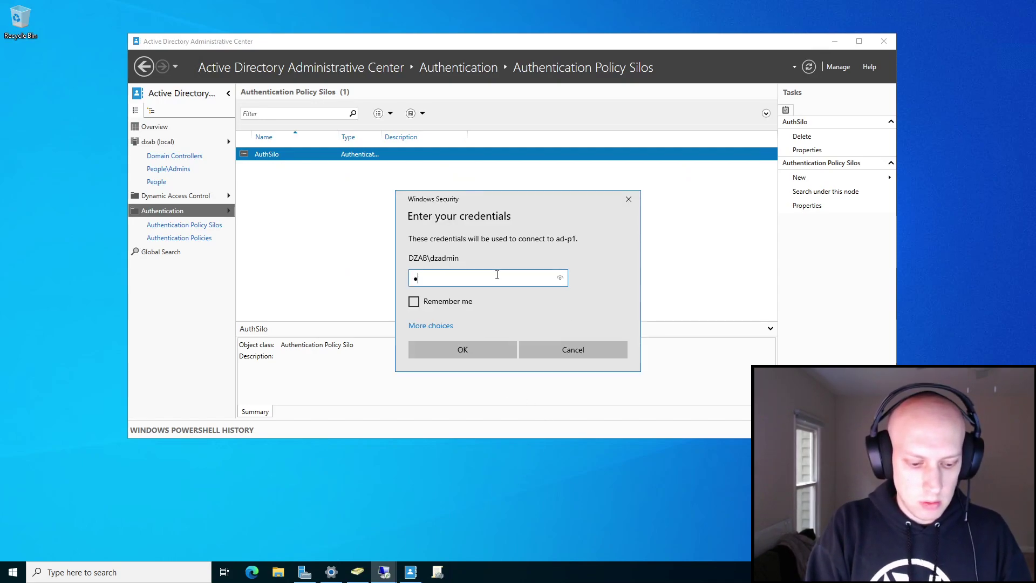
pyautogui.write('*********')
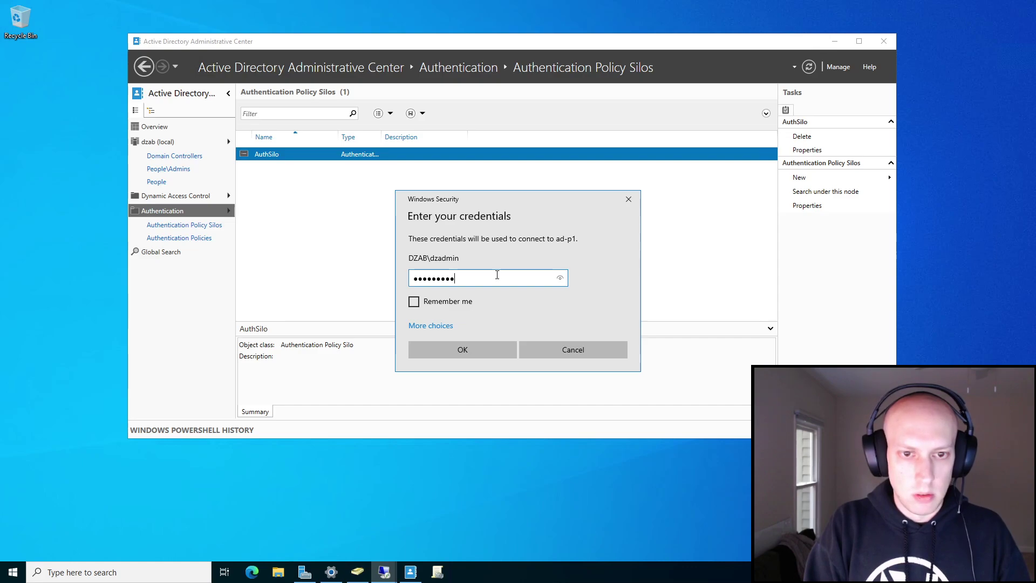
pyautogui.press('Return')
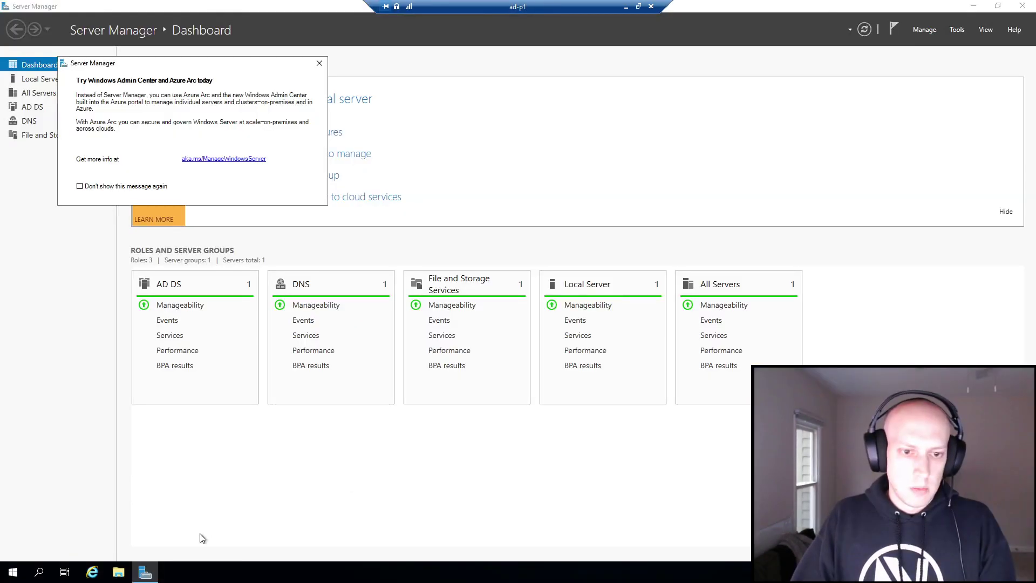
# - Restart ad-p1 with the shutdown reason Other (Planned)
pyautogui.click(13, 572)
pyautogui.click(13, 549)
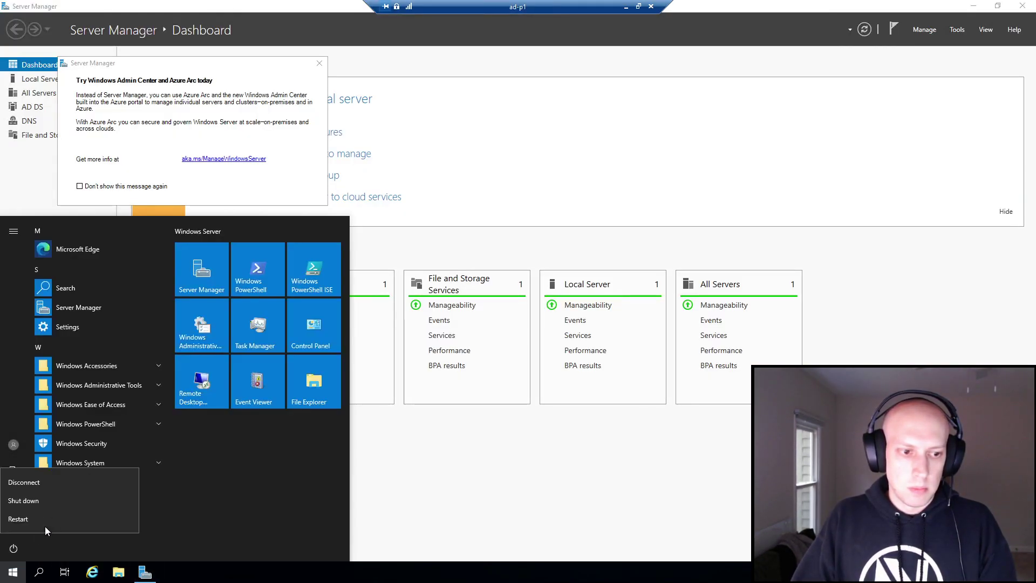
pyautogui.click(50, 518)
pyautogui.click(84, 494)
pyautogui.click(54, 425)
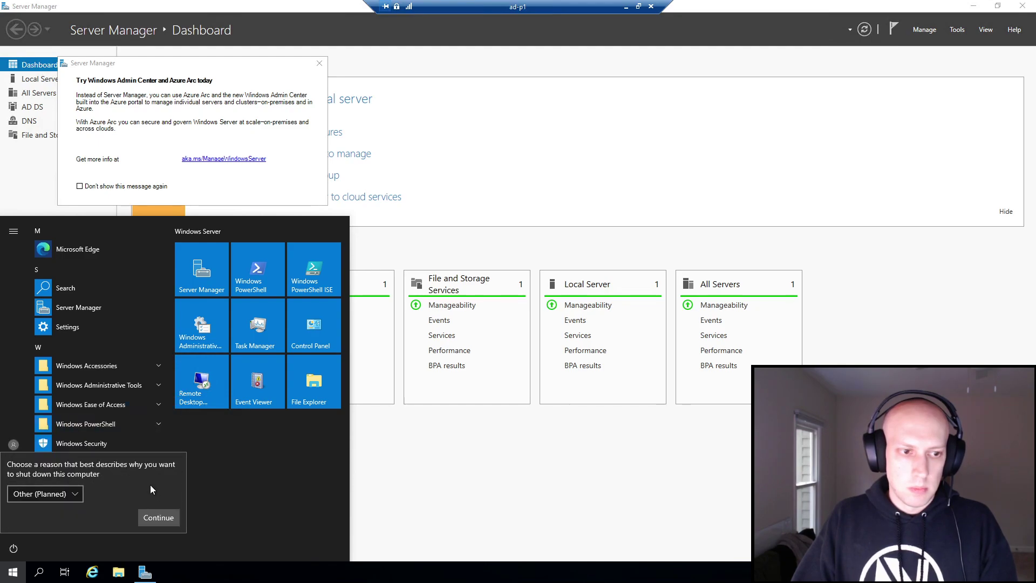
pyautogui.click(158, 518)
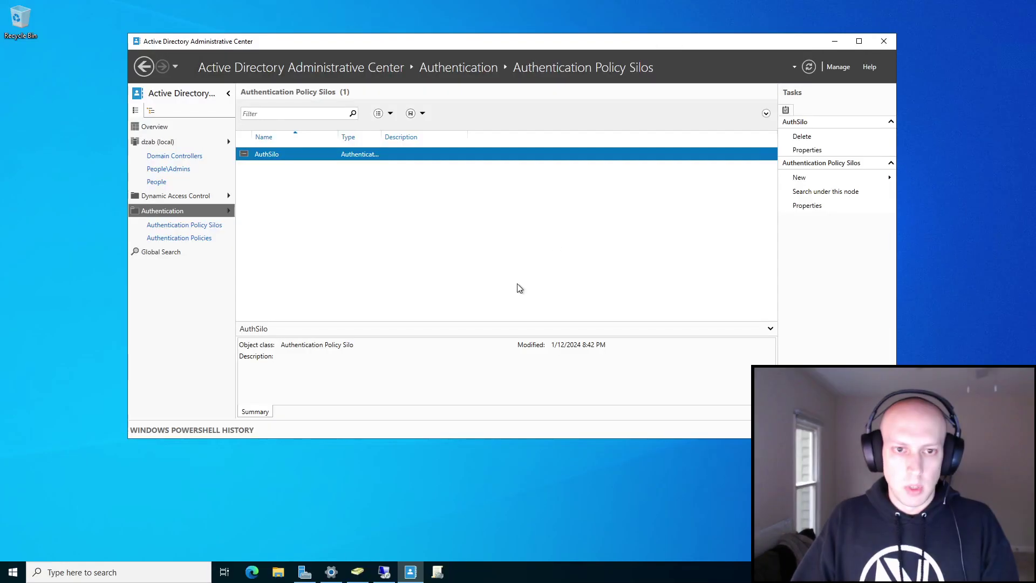
# - Disconnect the web-p1 remote session
pyautogui.click(384, 572)
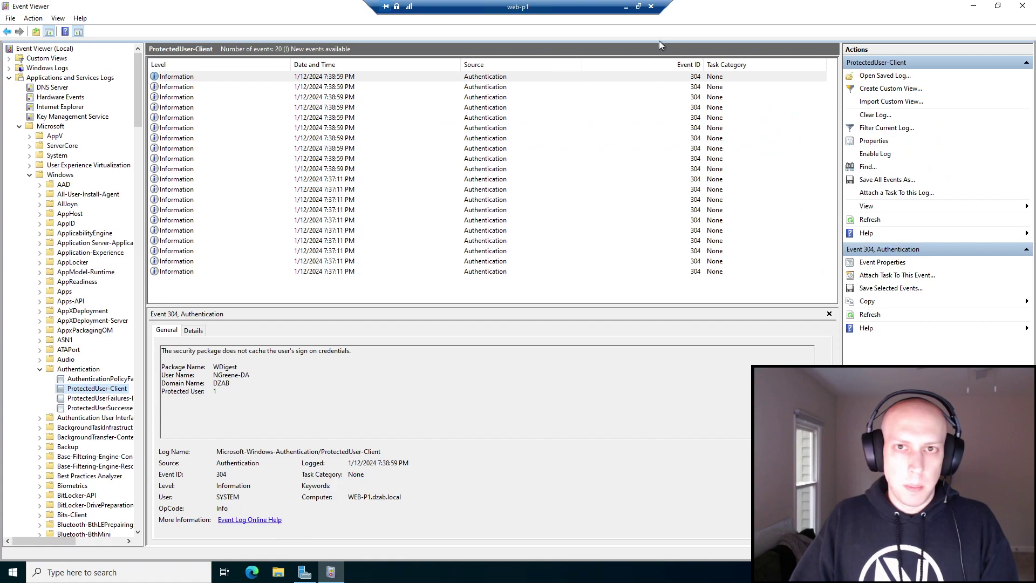
pyautogui.click(653, 7)
pyautogui.click(559, 312)
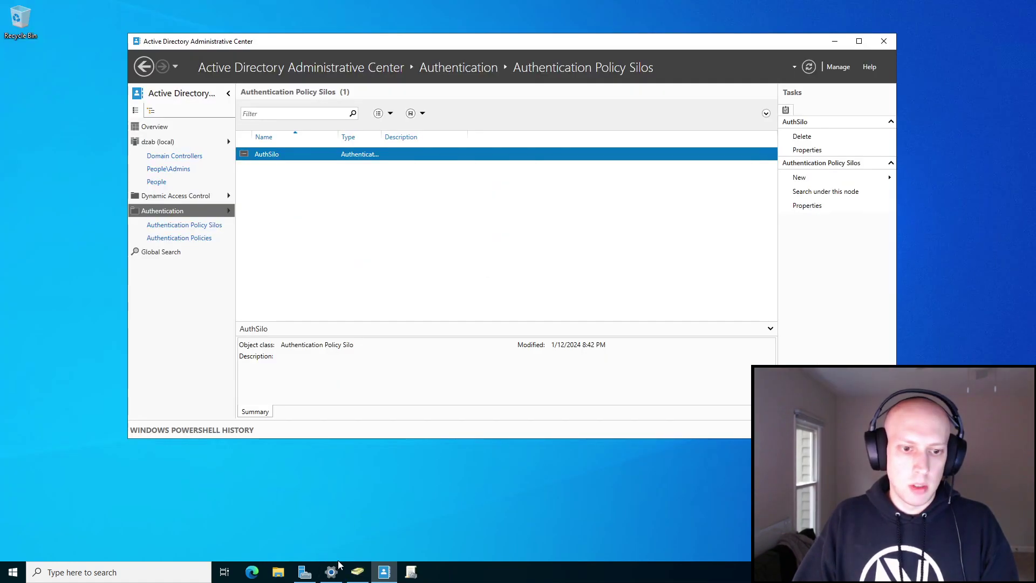
# - Try reconnecting to web-p1 and dismiss the computer-not-found error
pyautogui.click(177, 572)
pyautogui.write('remote')
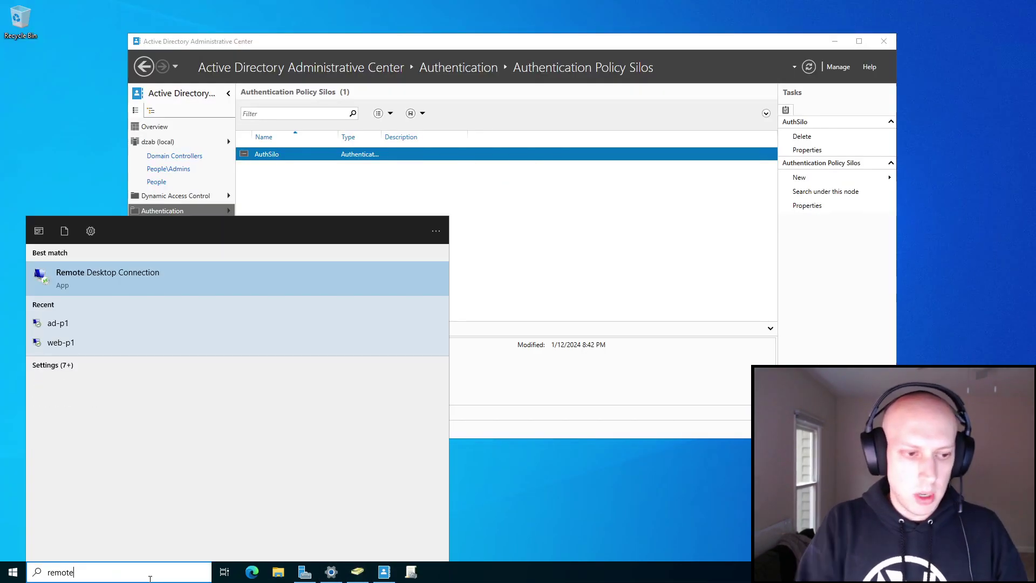
pyautogui.click(83, 342)
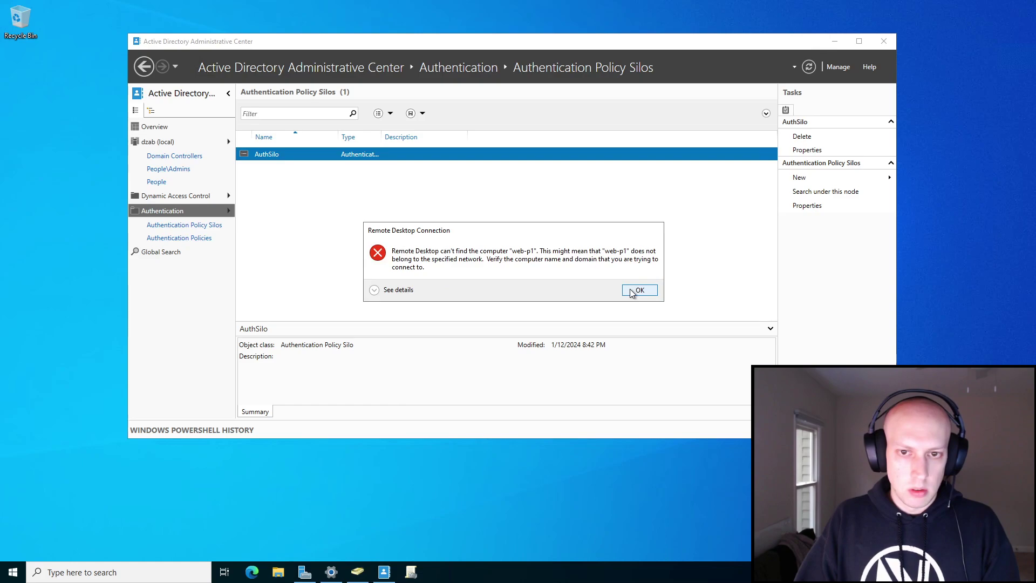
pyautogui.click(637, 291)
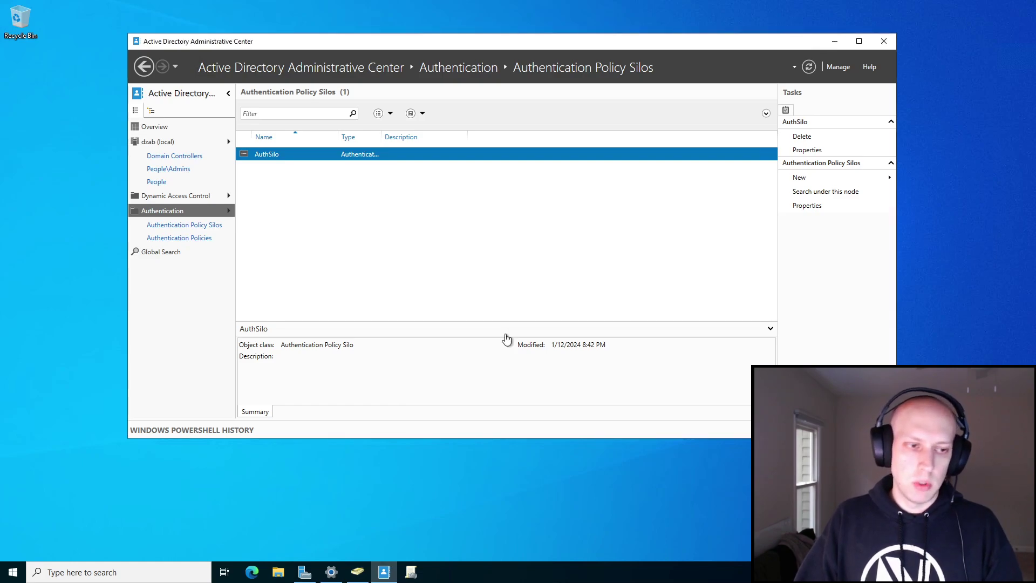
# - Launch Remote Desktop Connection and connect to 10.0.1.5
pyautogui.rightClick(13, 573)
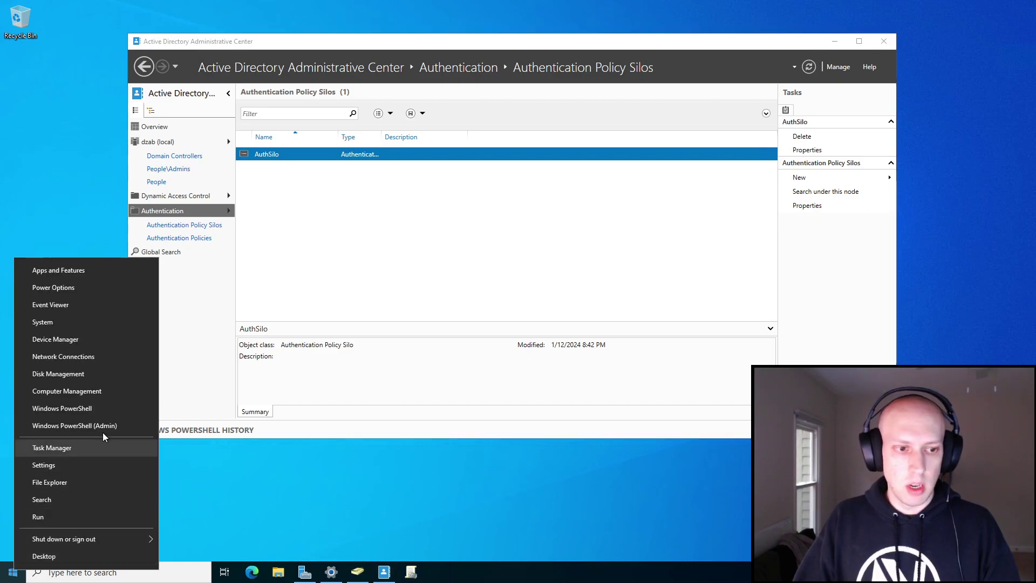
pyautogui.click(167, 549)
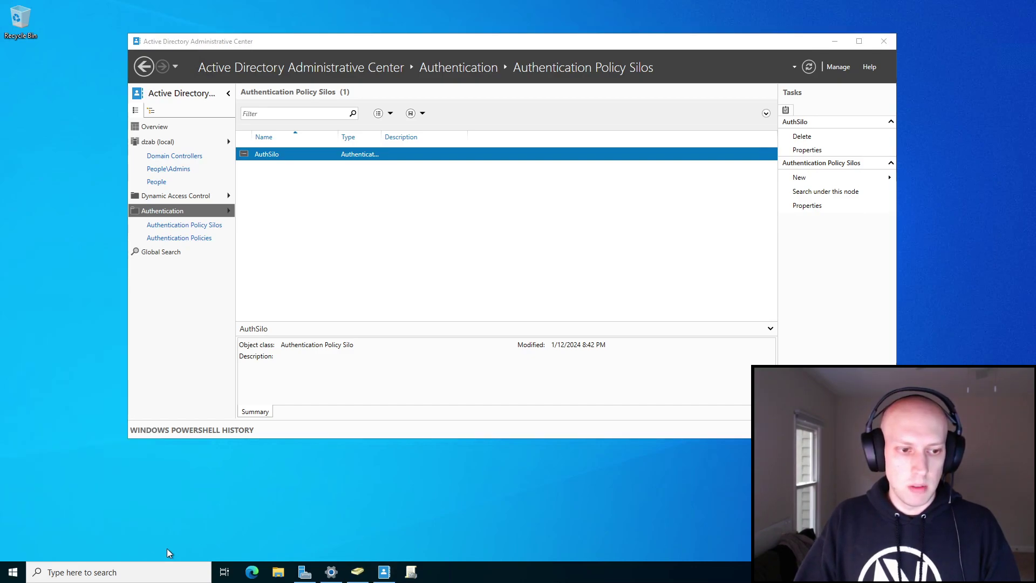
pyautogui.click(142, 563)
pyautogui.write('remote')
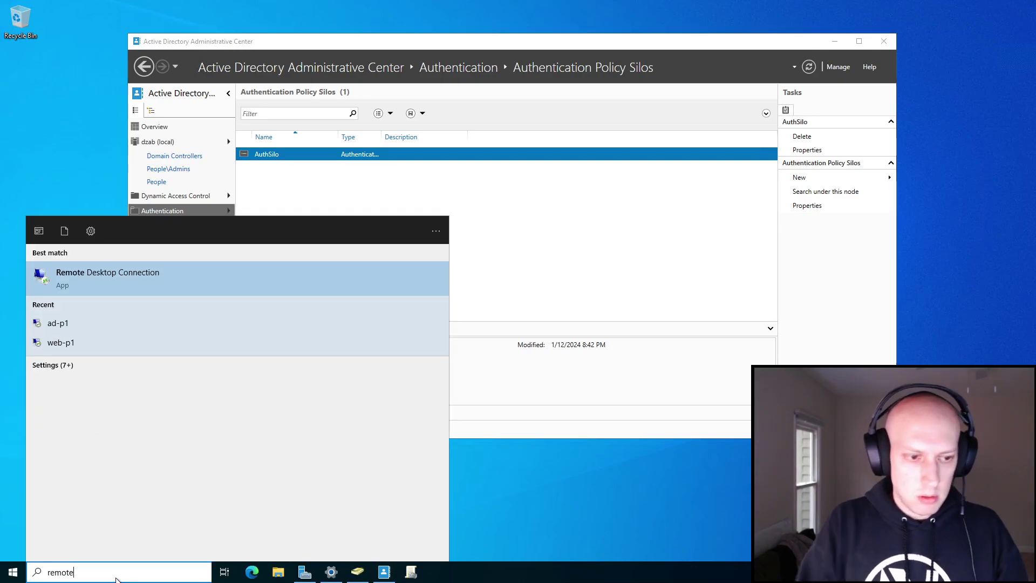
pyautogui.click(104, 275)
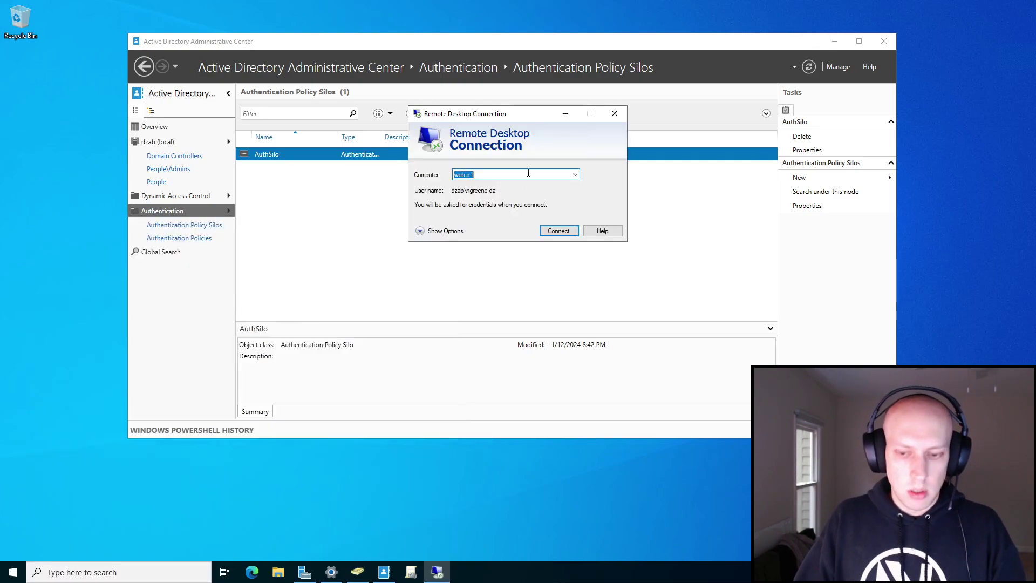
pyautogui.write('10.0.1.5')
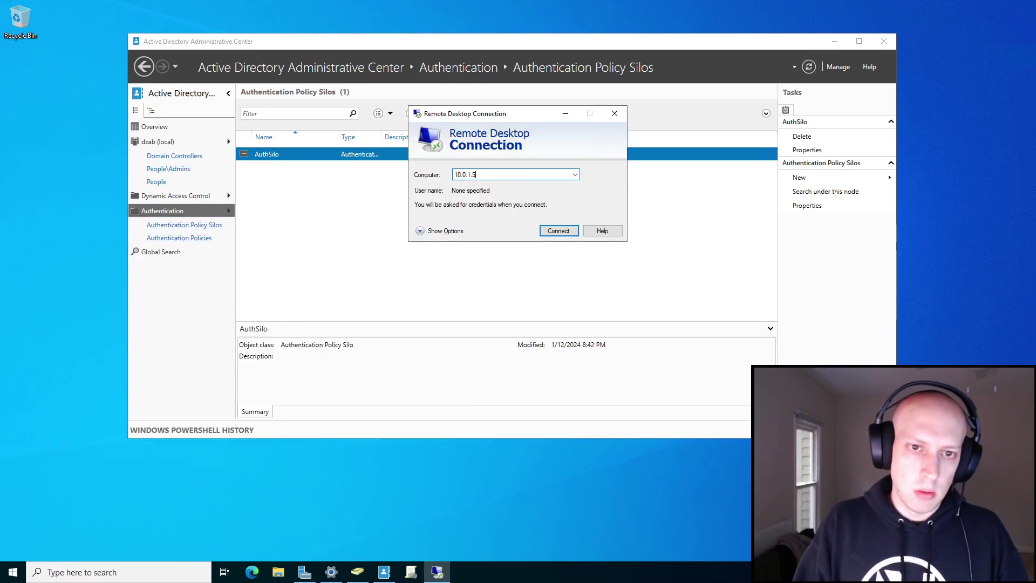
pyautogui.click(558, 230)
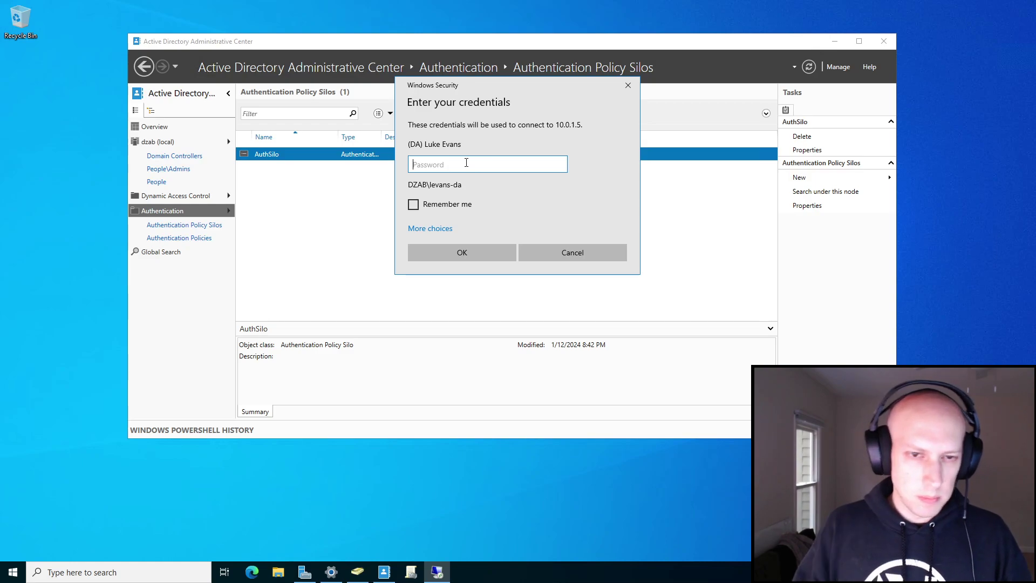
pyautogui.rightClick(4, 573)
# - In an elevated PowerShell, run enter-pssession 10.0.1.5, then close the window
pyautogui.click(92, 430)
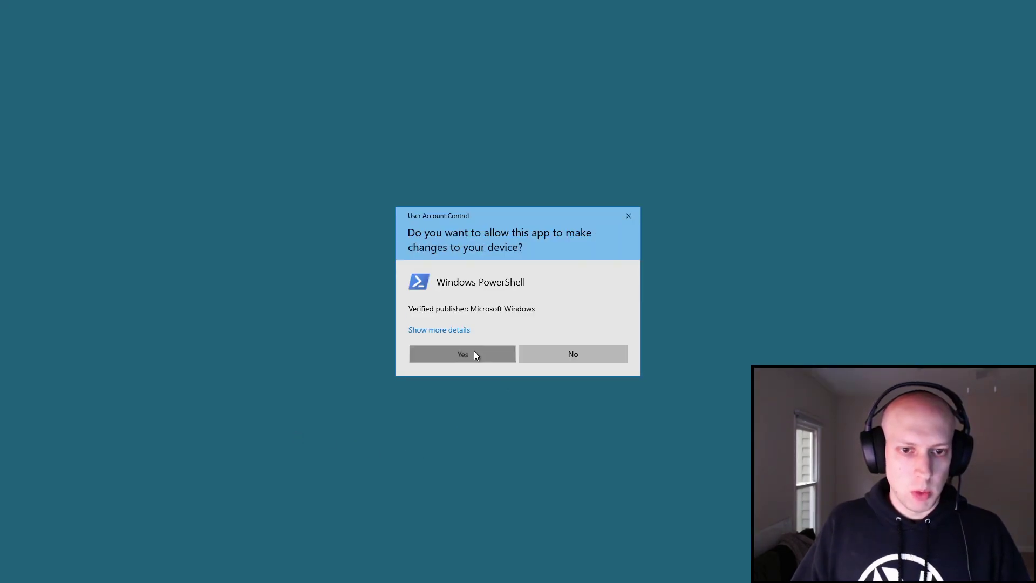
pyautogui.click(474, 352)
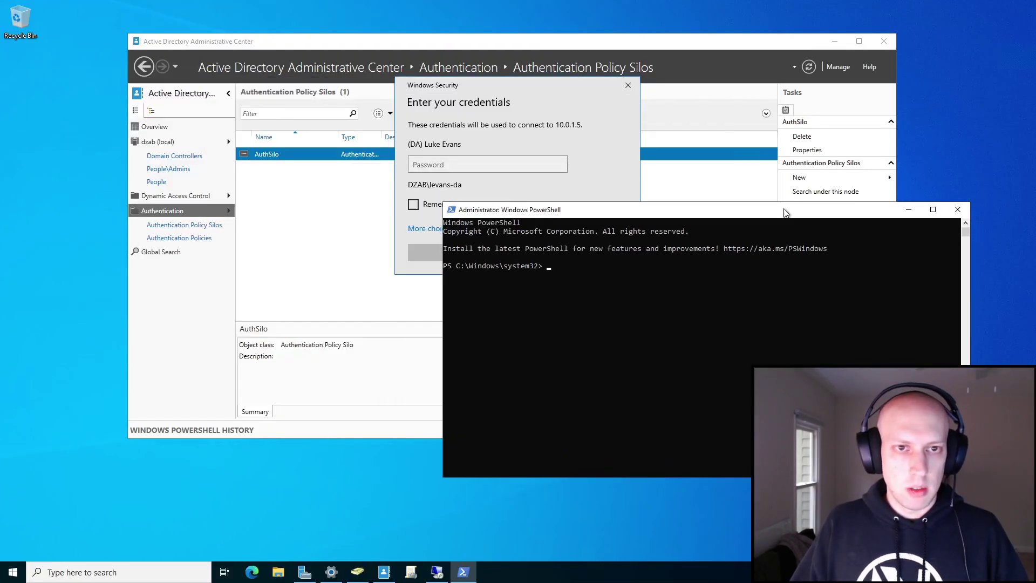
pyautogui.moveTo(786, 212); pyautogui.dragTo(713, 150)
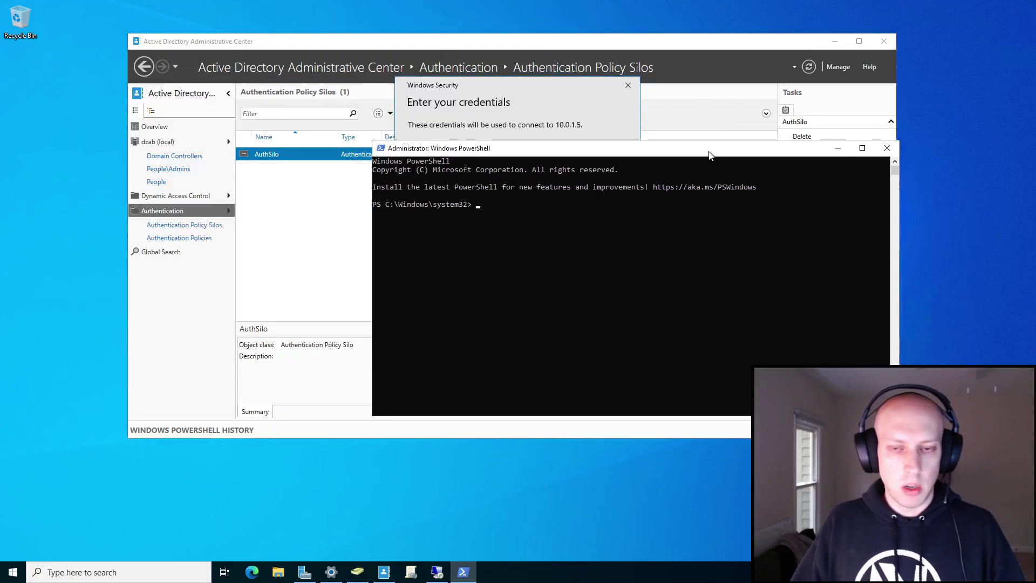
pyautogui.click(558, 229)
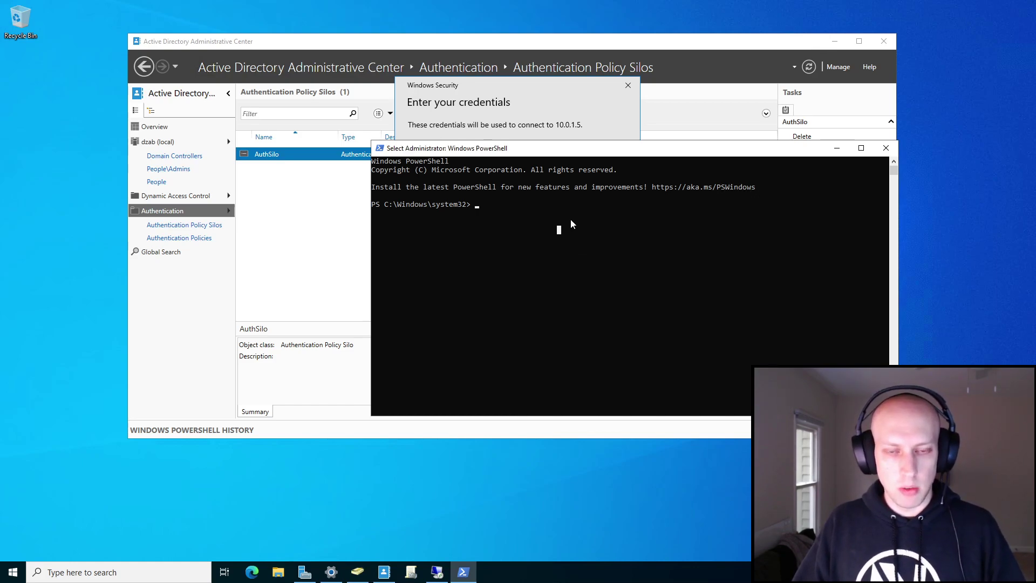
pyautogui.click(572, 221)
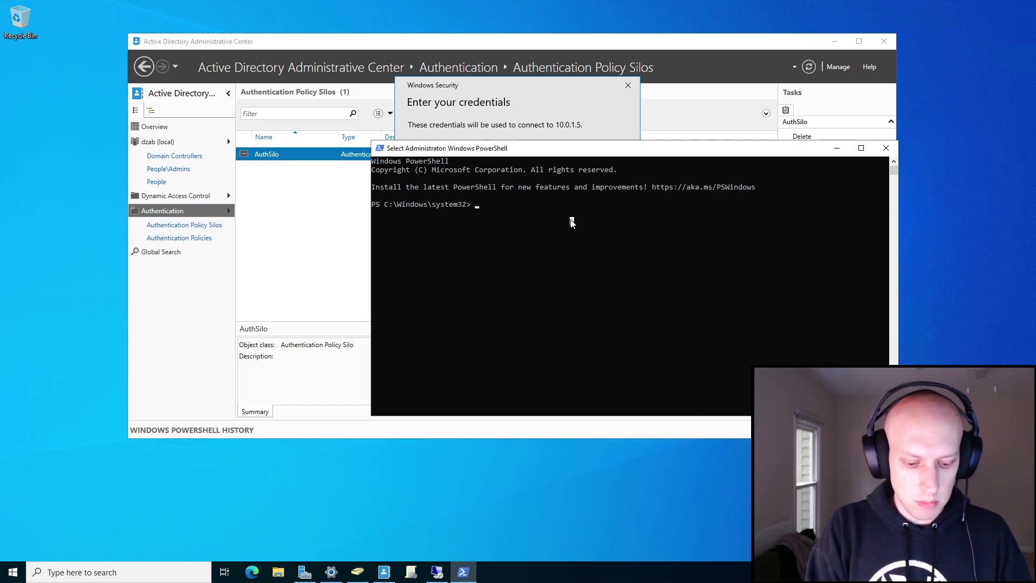
pyautogui.write('enter-pss')
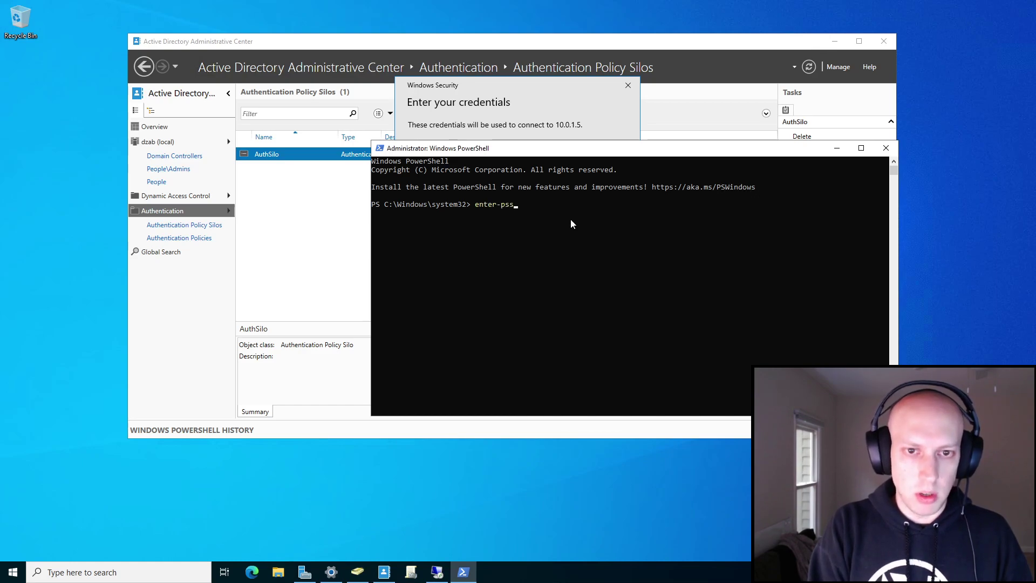
pyautogui.write('ession ')
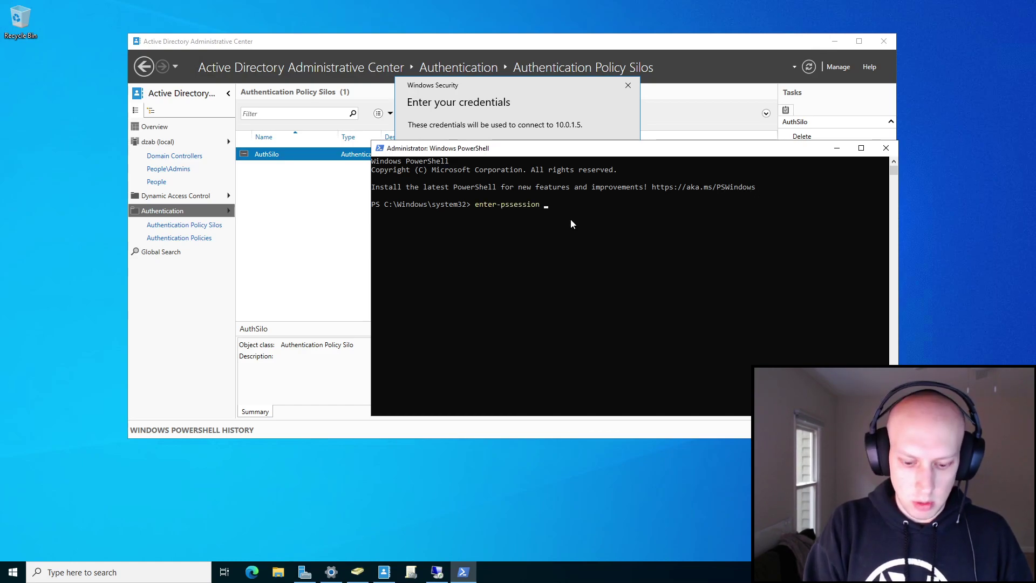
pyautogui.write('10')
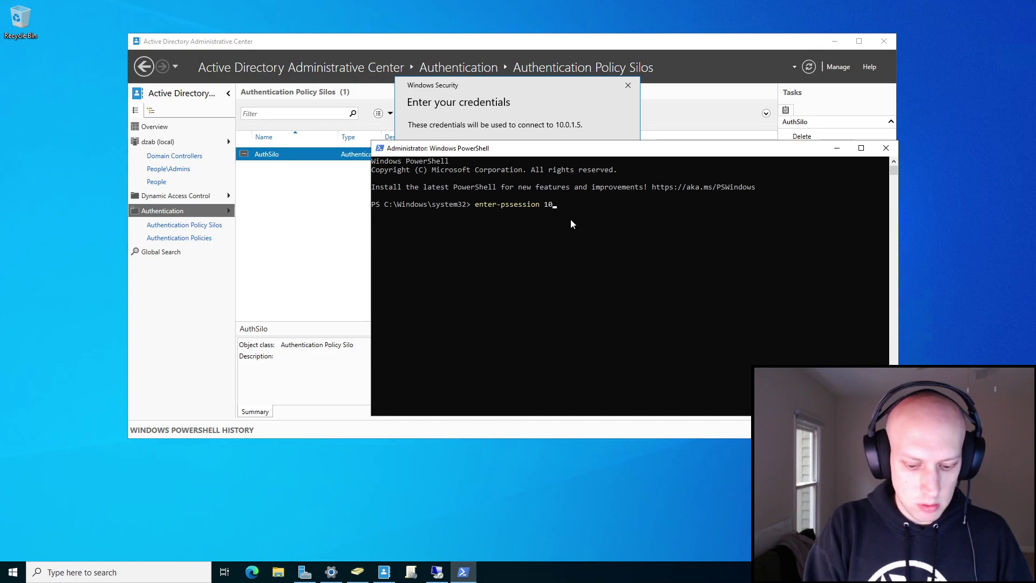
pyautogui.write('.0.1.5')
pyautogui.press('Return')
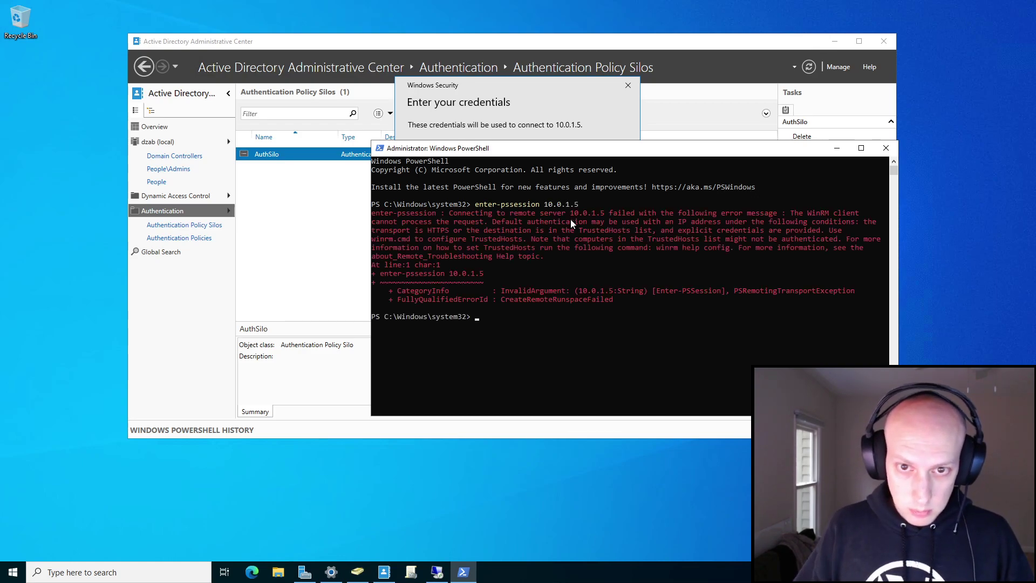
pyautogui.click(887, 149)
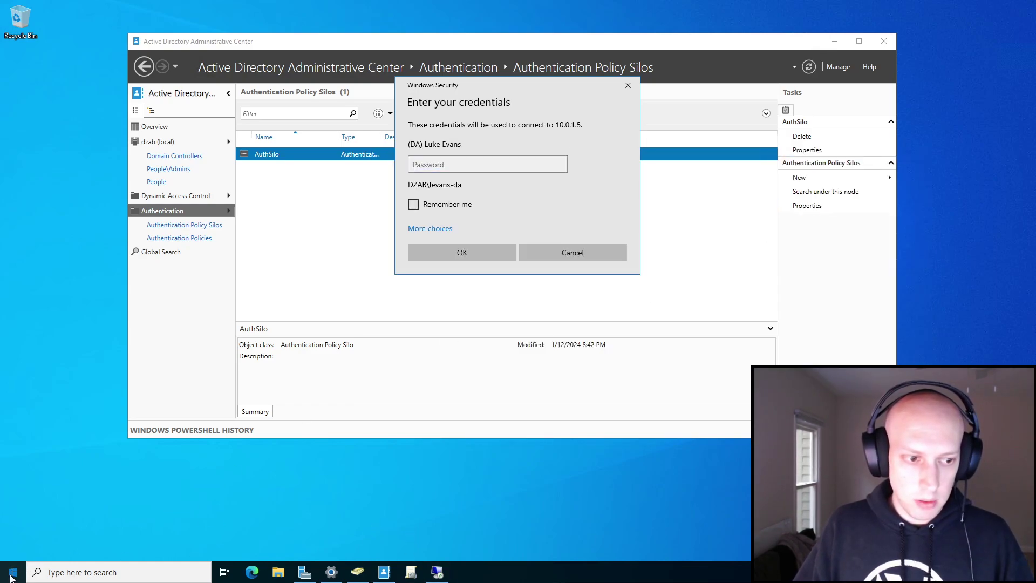
# - Run ping ad-p1 -t in PowerShell, stop it with Ctrl+C, and close the console
pyautogui.click(11, 578)
pyautogui.click(9, 579)
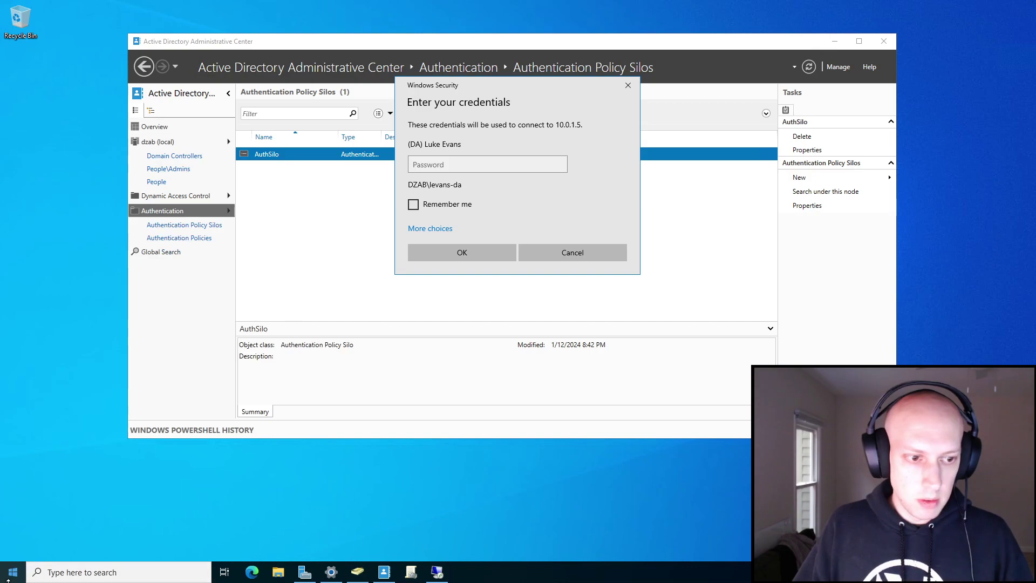
pyautogui.rightClick(9, 579)
pyautogui.click(48, 410)
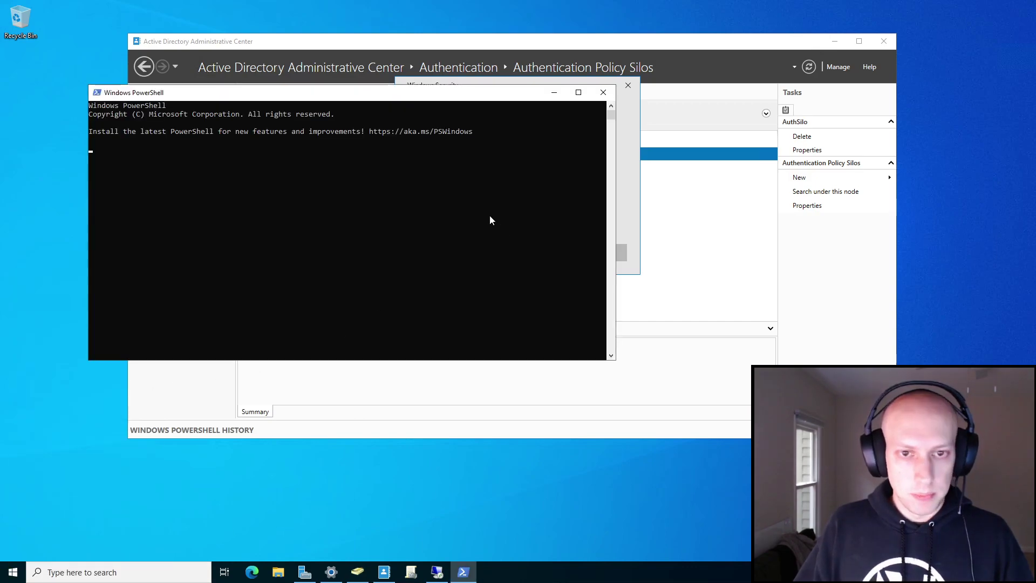
pyautogui.write('ping ')
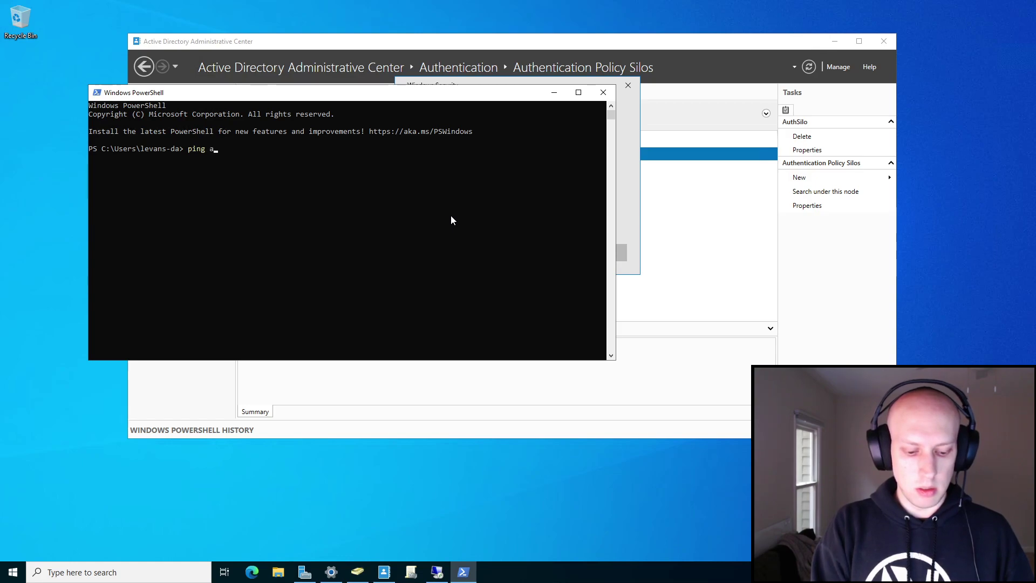
pyautogui.write('ad-p1 -t')
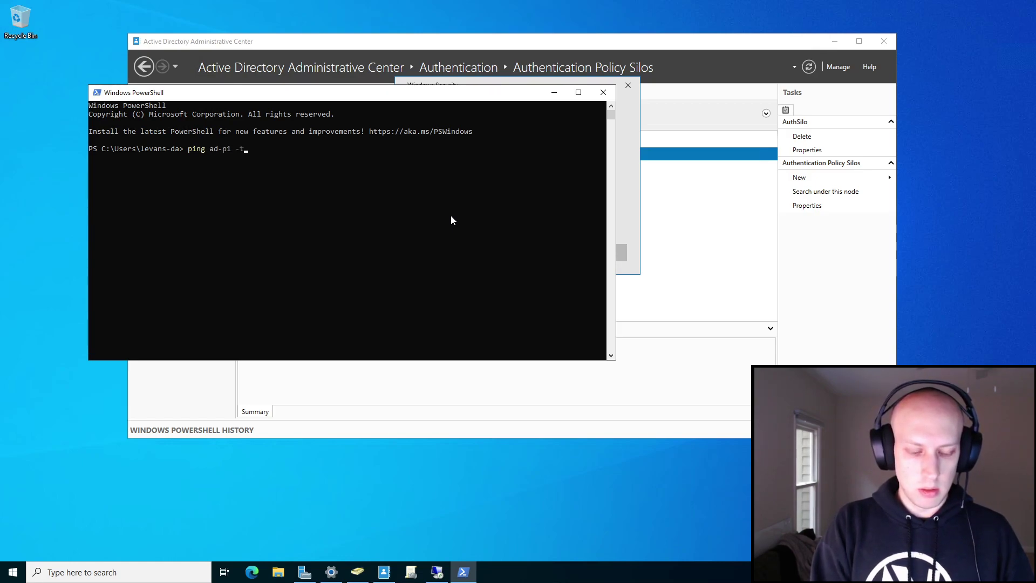
pyautogui.press('Return')
pyautogui.hotkey('ctrl', 'c')
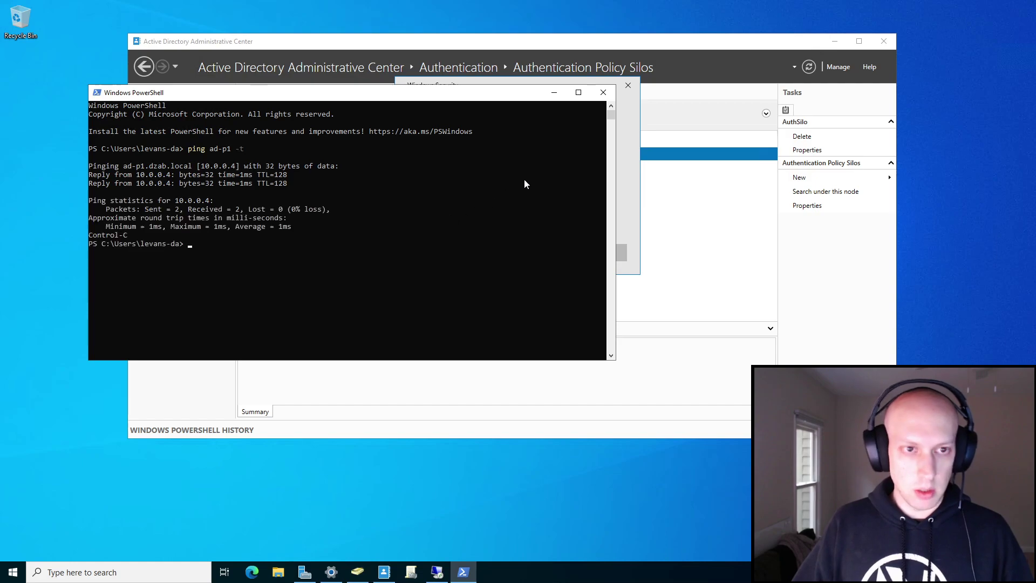
pyautogui.click(604, 92)
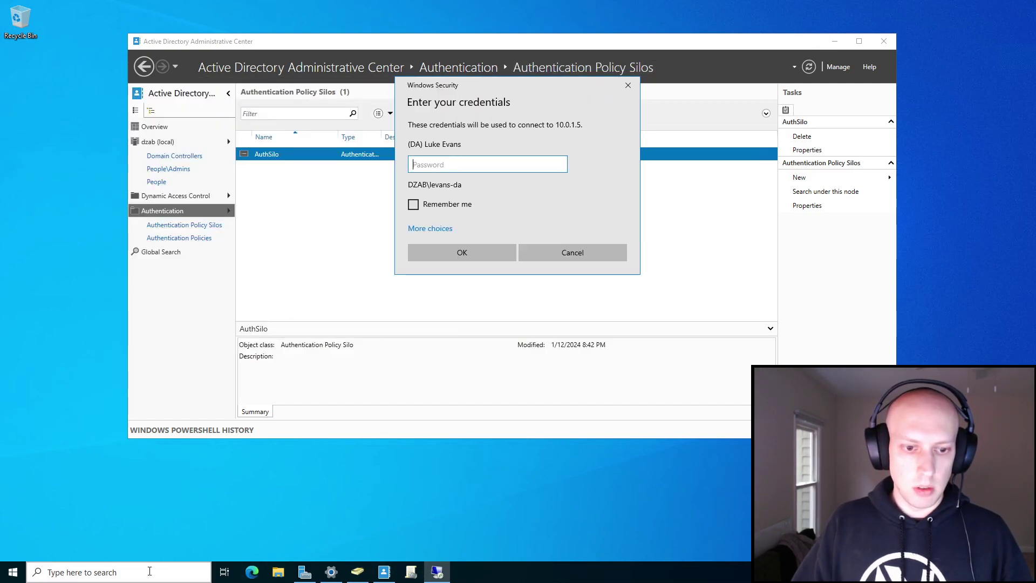
# - Open an elevated PowerShell and begin typing an enter-pssession command
pyautogui.rightClick(11, 572)
pyautogui.click(67, 432)
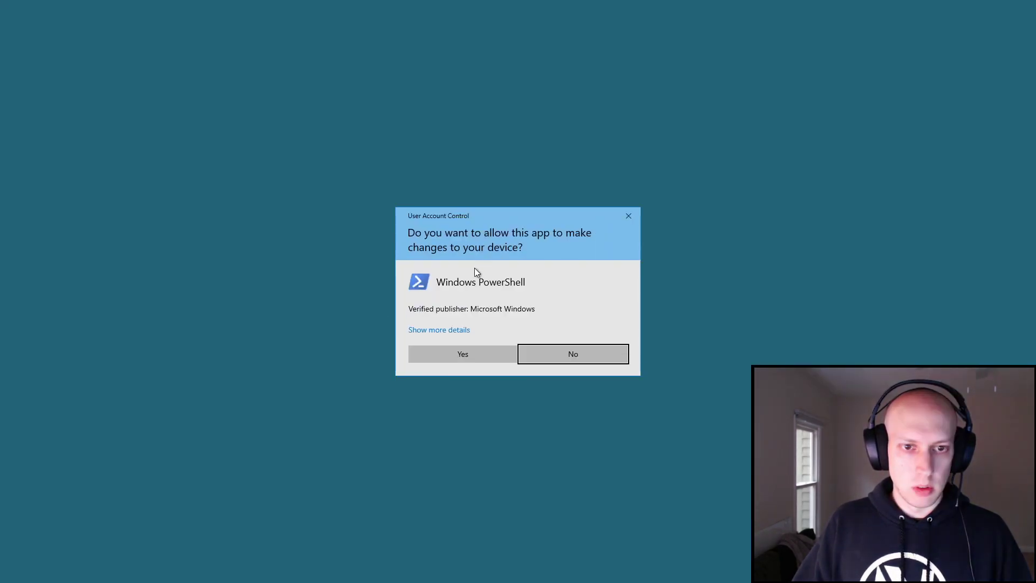
pyautogui.click(484, 357)
pyautogui.write('enter-pssession')
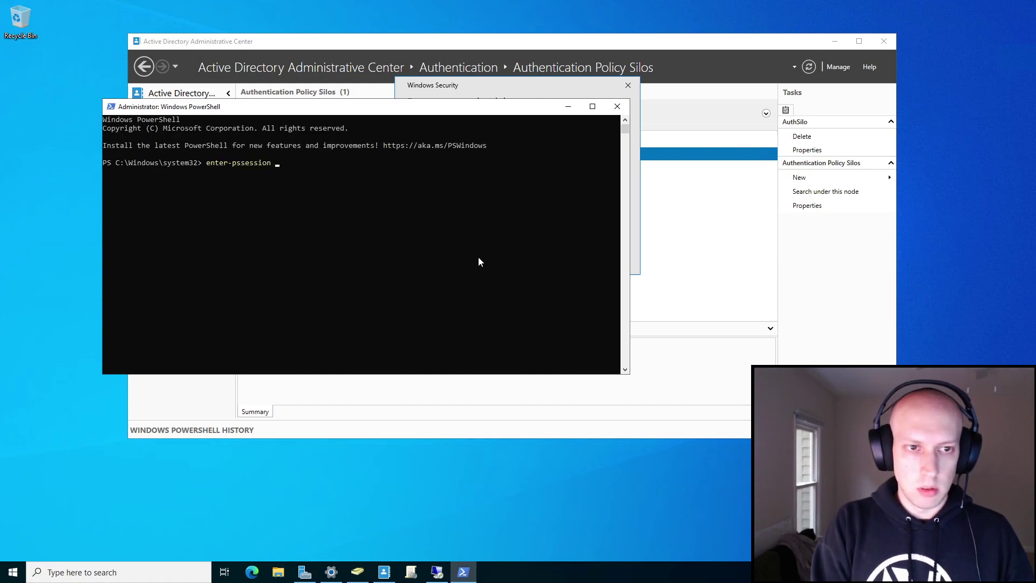
# - Force a Group Policy update on the Servers OU's 3 computers, then minimize the consoles
pyautogui.click(617, 107)
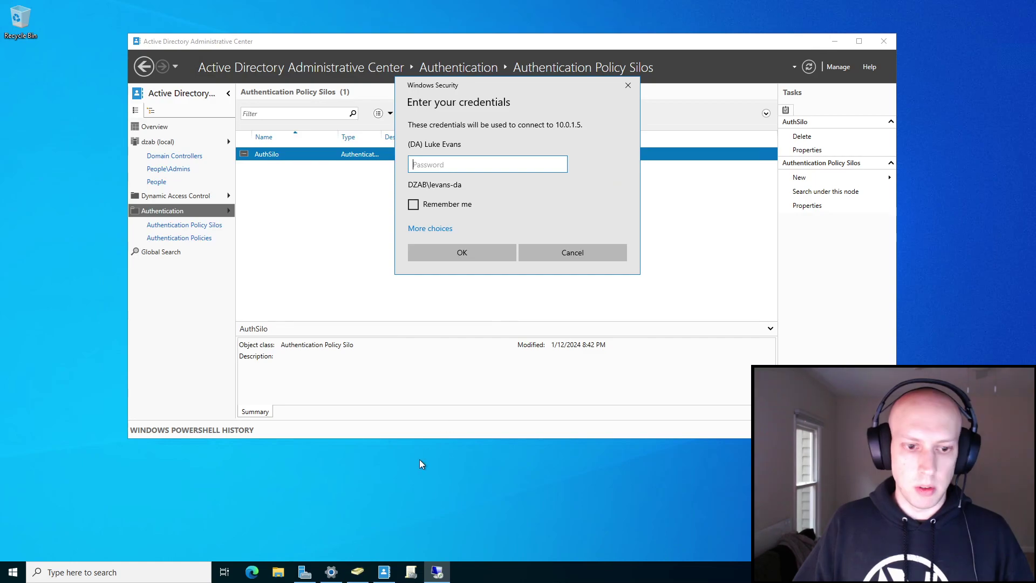
pyautogui.click(360, 571)
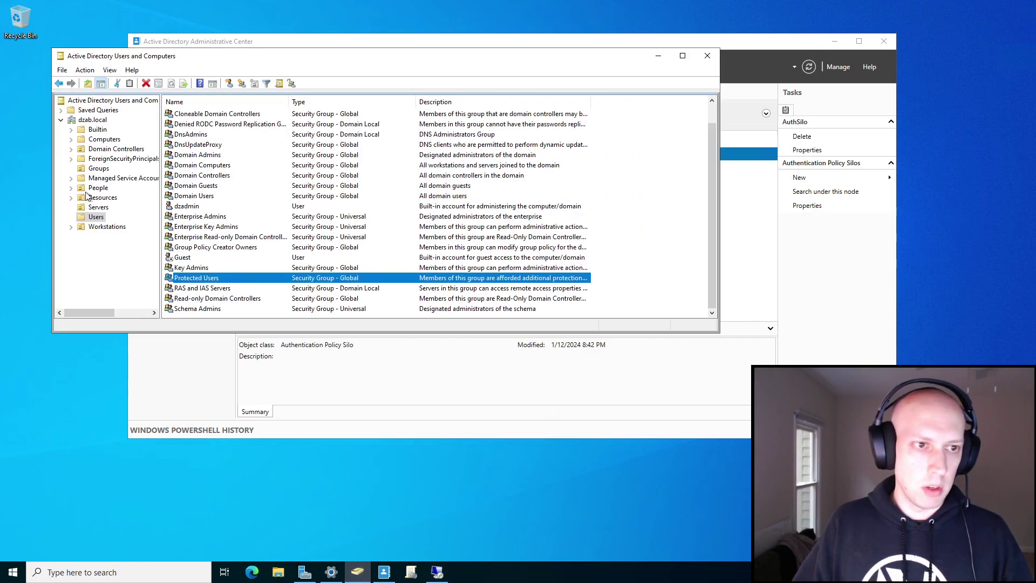
pyautogui.rightClick(97, 206)
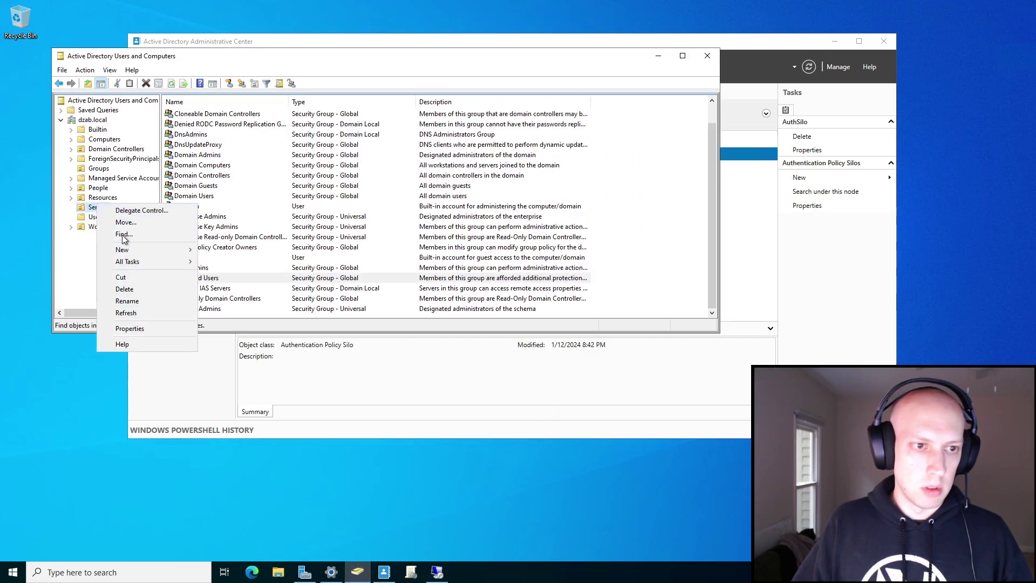
pyautogui.click(411, 571)
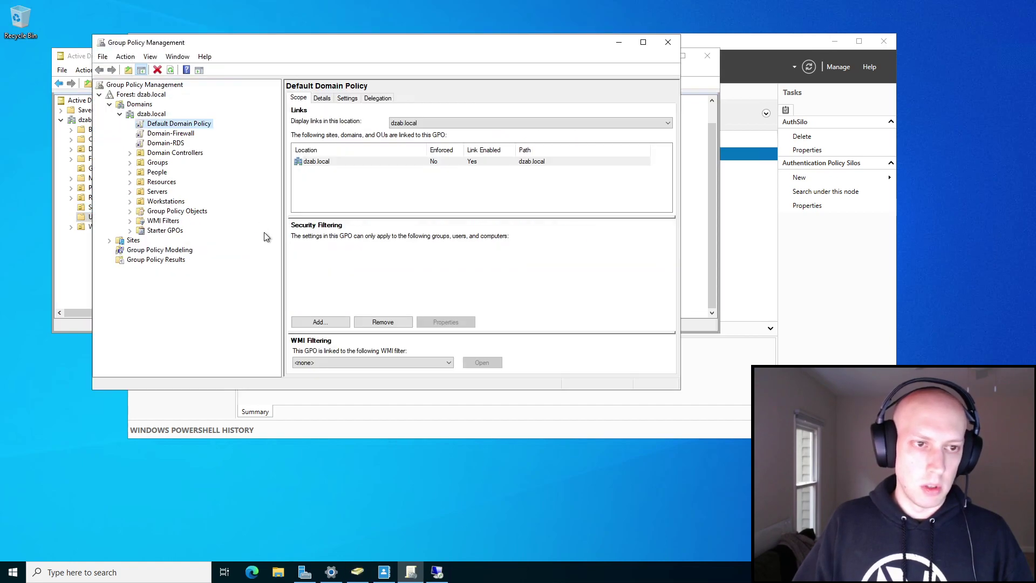
pyautogui.click(152, 192)
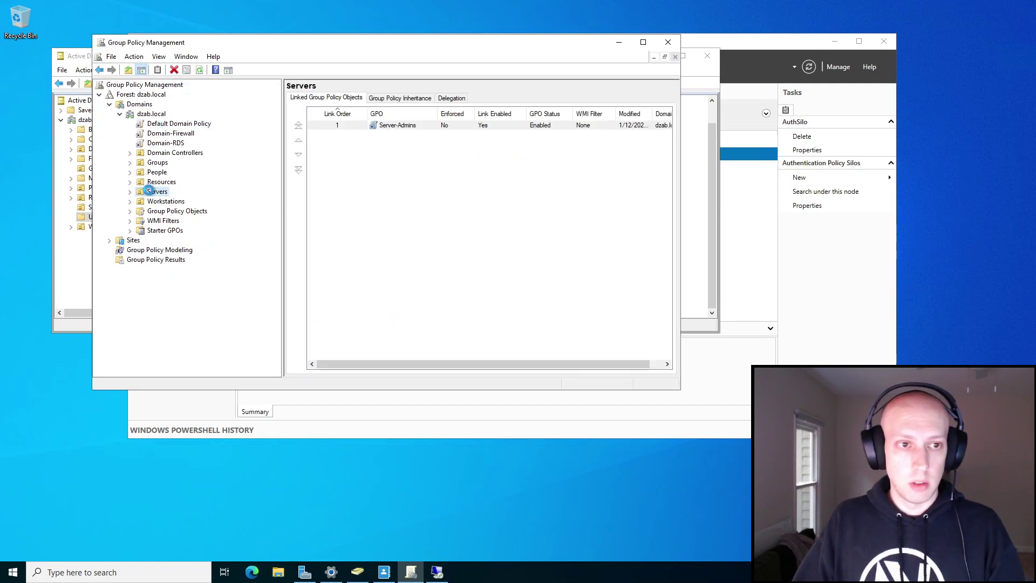
pyautogui.rightClick(150, 191)
pyautogui.click(210, 234)
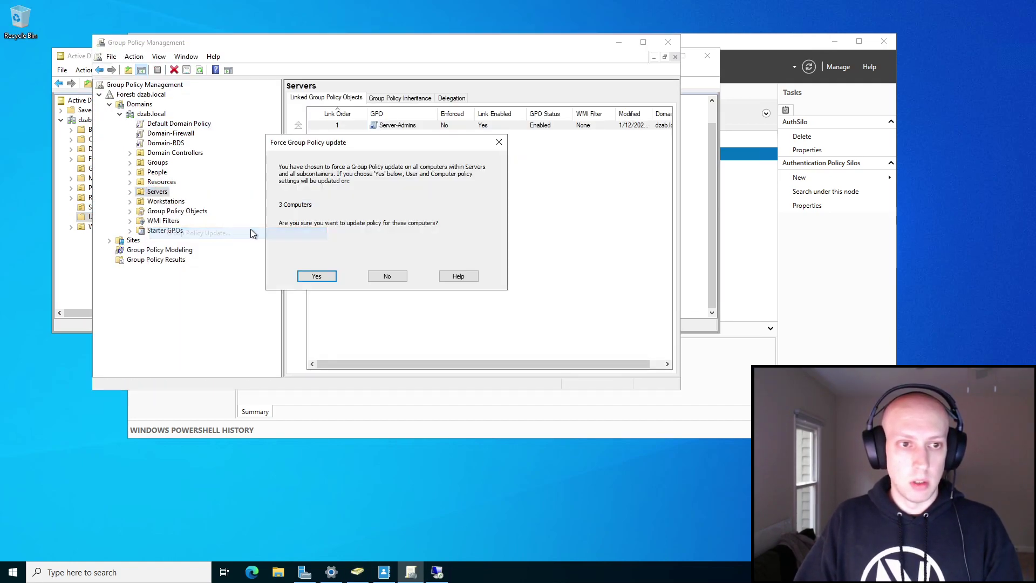
pyautogui.click(324, 277)
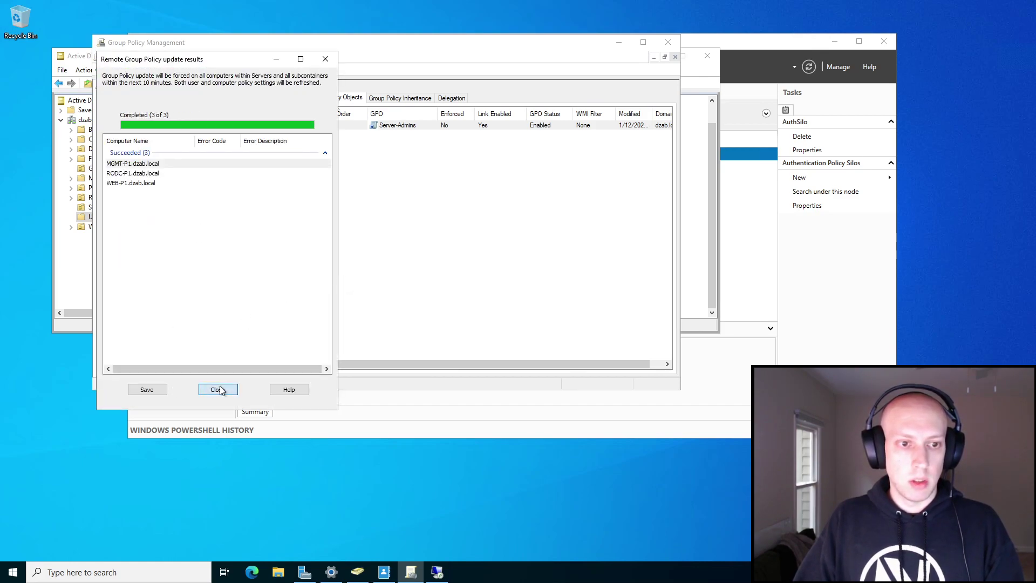
pyautogui.click(218, 389)
pyautogui.click(626, 42)
pyautogui.click(658, 56)
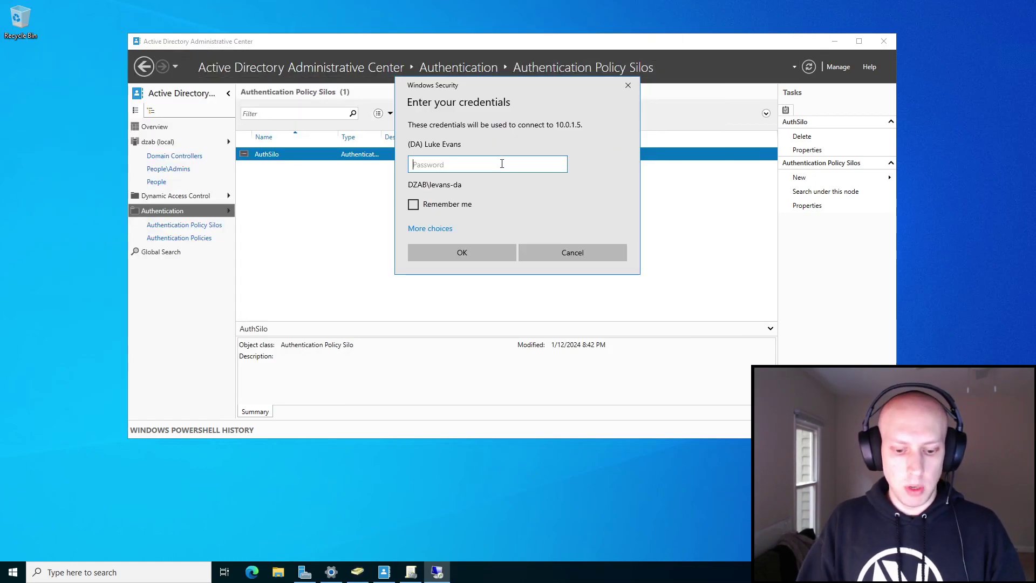
# - Submit the password for 10.0.1.5 and dismiss the account restriction error
pyautogui.write('******')
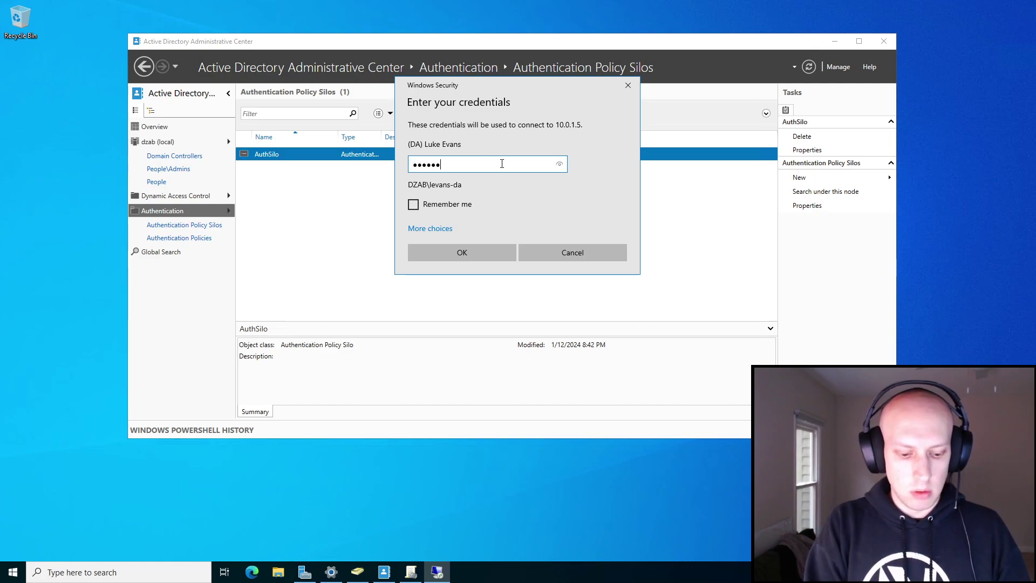
pyautogui.write('******')
pyautogui.click(479, 259)
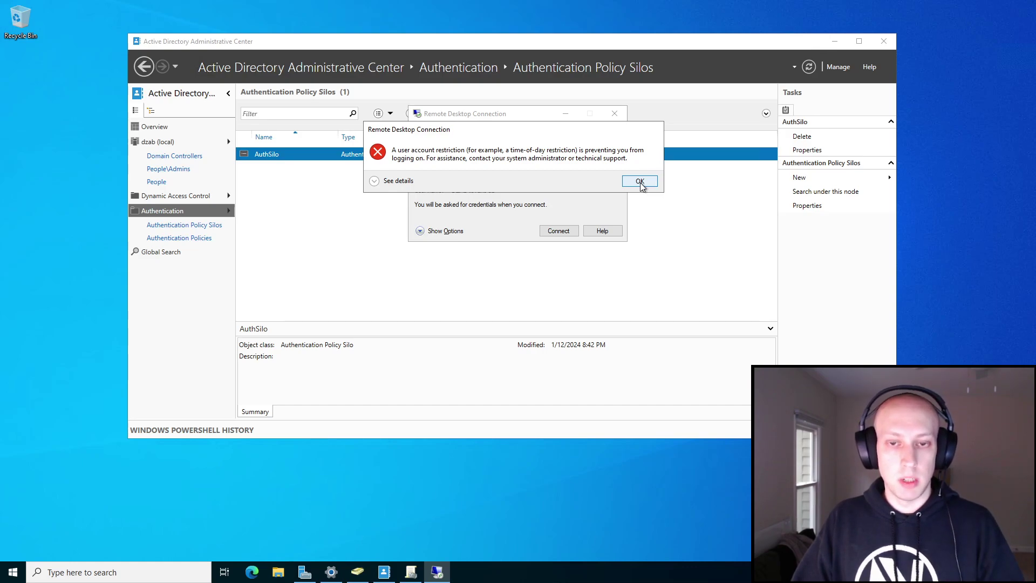
pyautogui.click(640, 182)
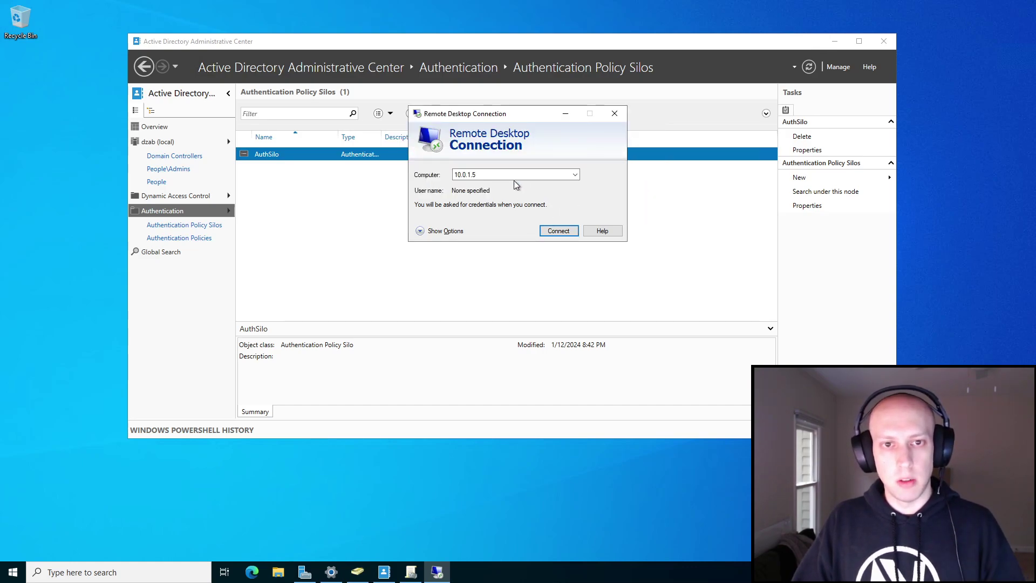
# - Connect to ad-p1 using a different -DA admin account and its password
pyautogui.write('ad-p1')
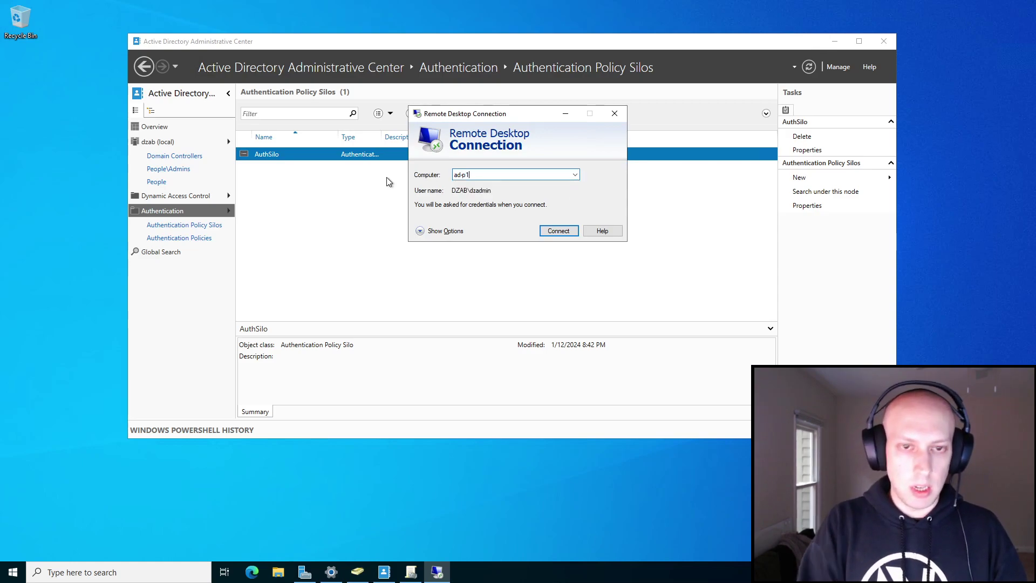
pyautogui.click(556, 231)
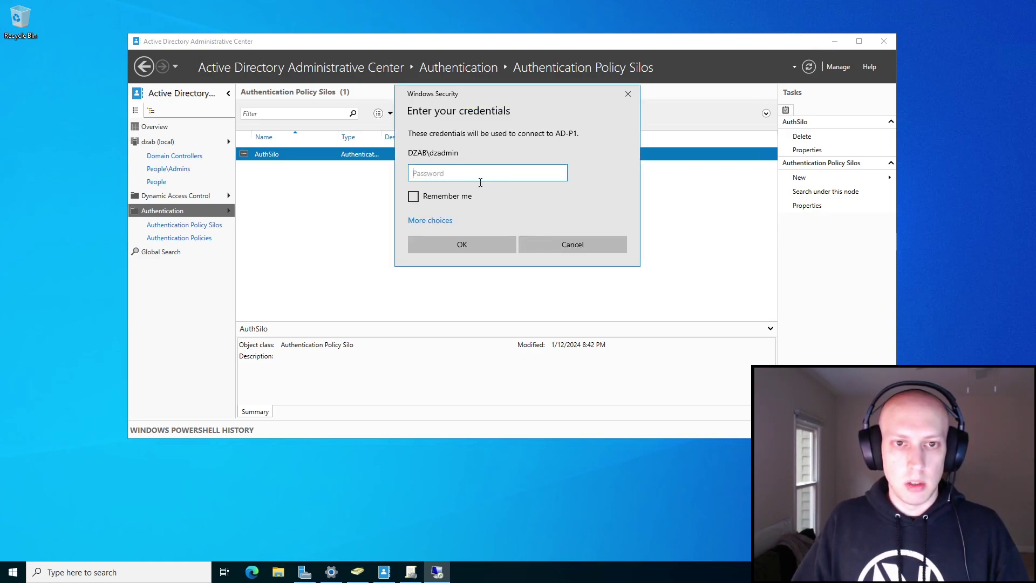
pyautogui.click(447, 221)
pyautogui.click(456, 273)
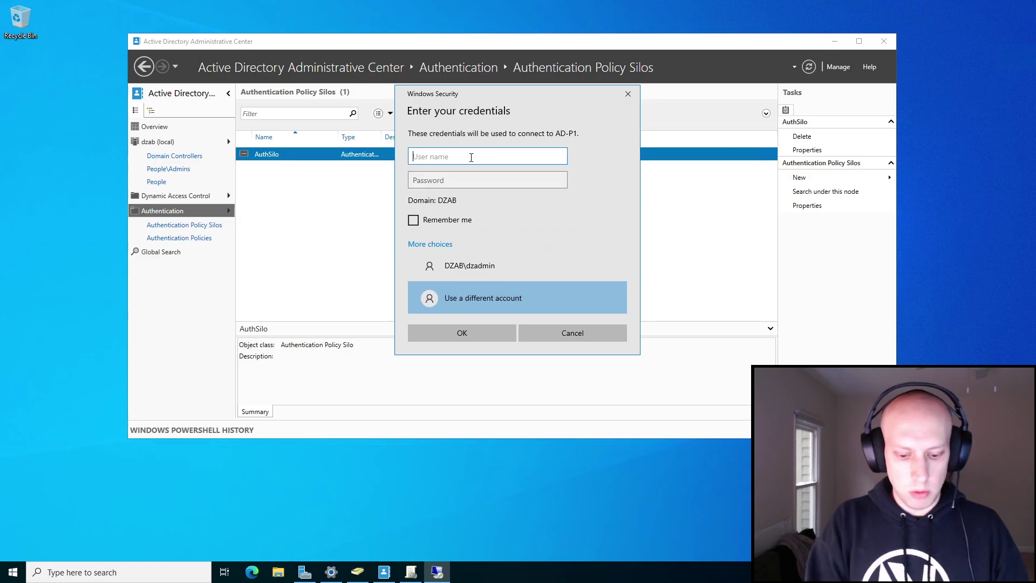
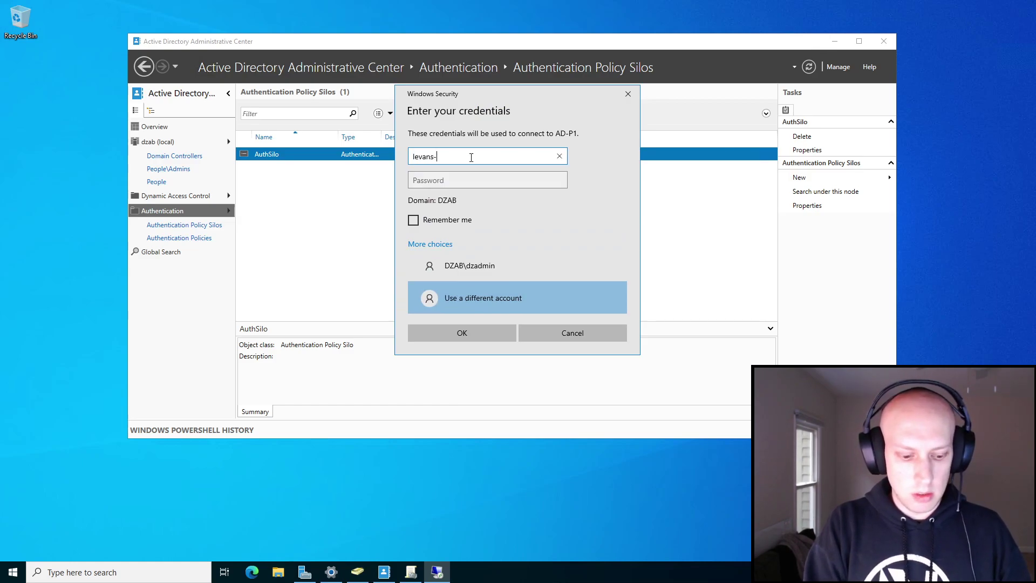
pyautogui.press('Tab')
pyautogui.write('••••')
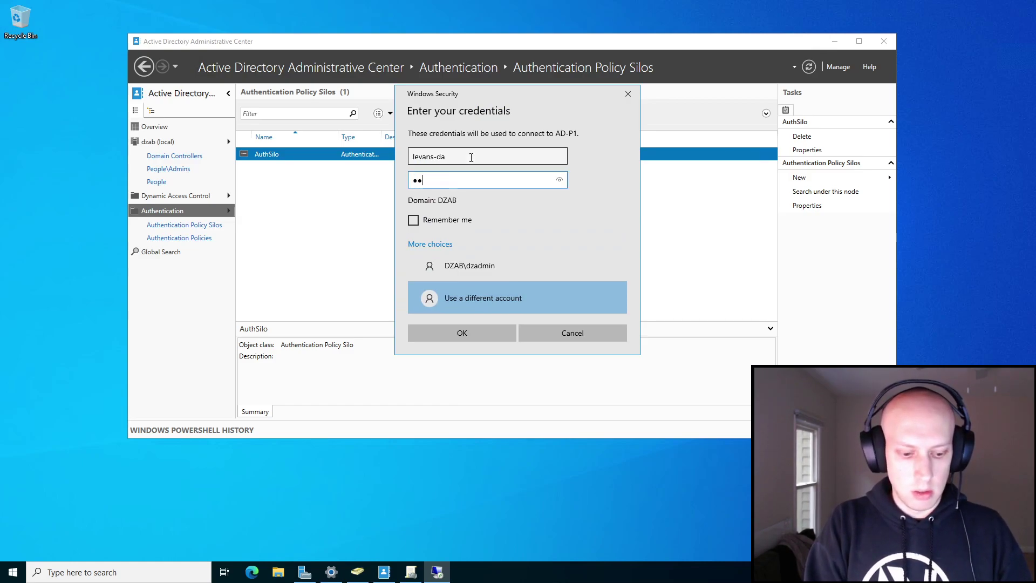
pyautogui.write('••••••')
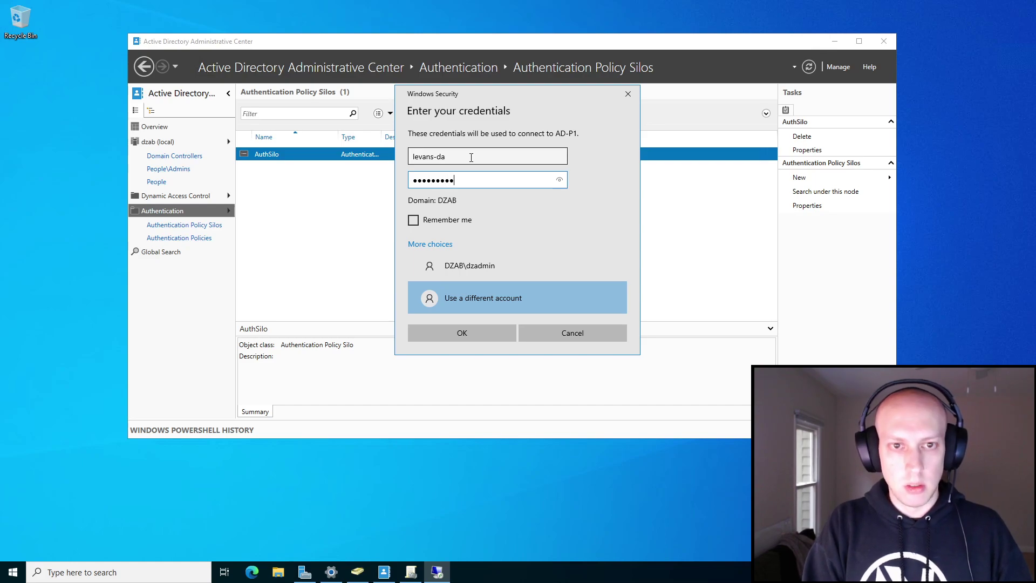
pyautogui.press('Return')
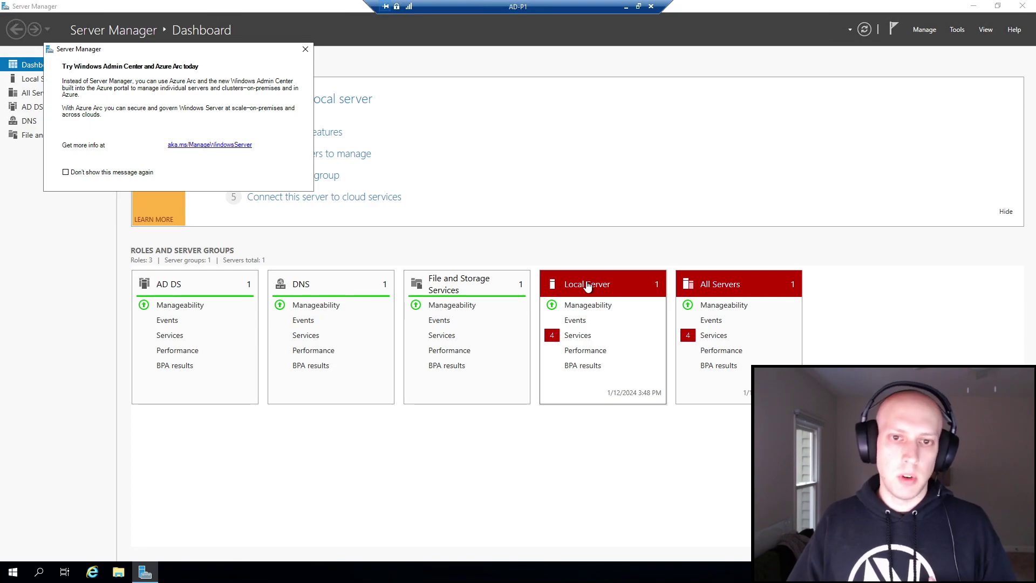
# - Close the Try Windows Admin Center popup over AD-P1's Server Manager dashboard
pyautogui.click(576, 237)
pyautogui.click(305, 50)
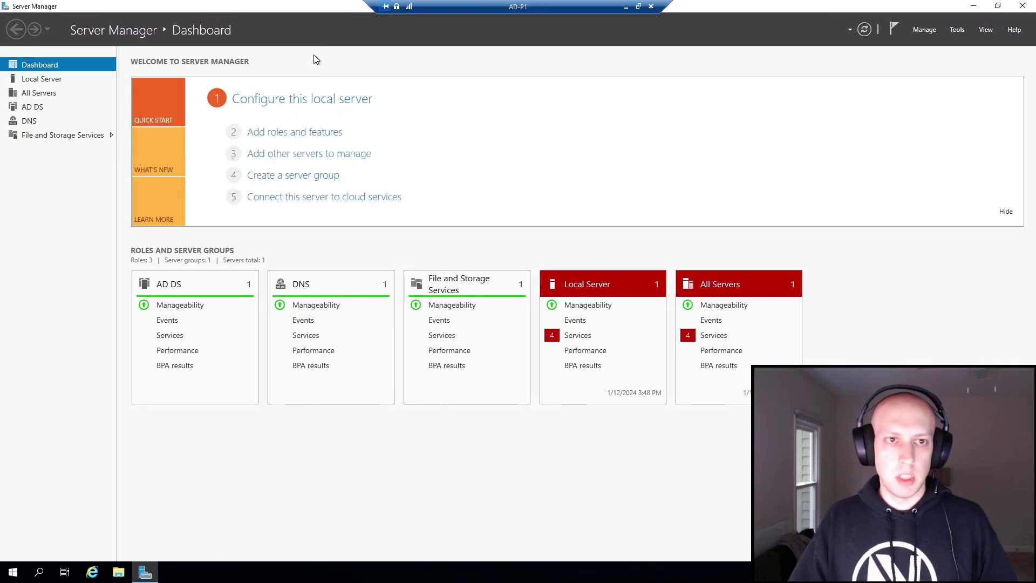